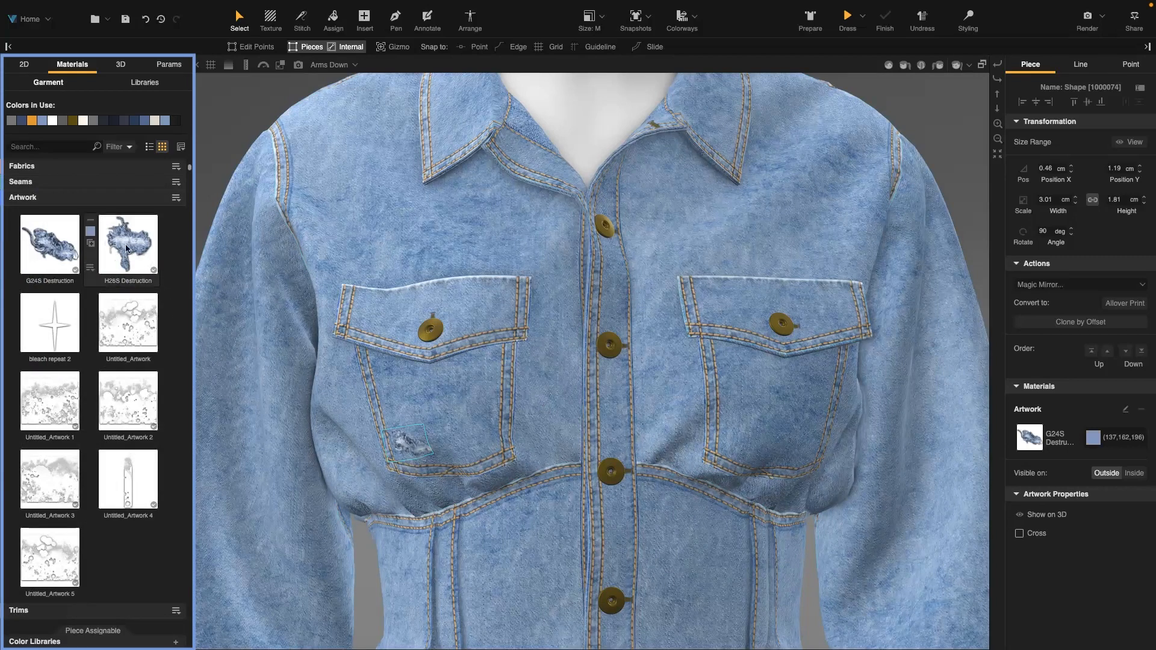
{"action": "left_click", "coordinate": [134, 258]}
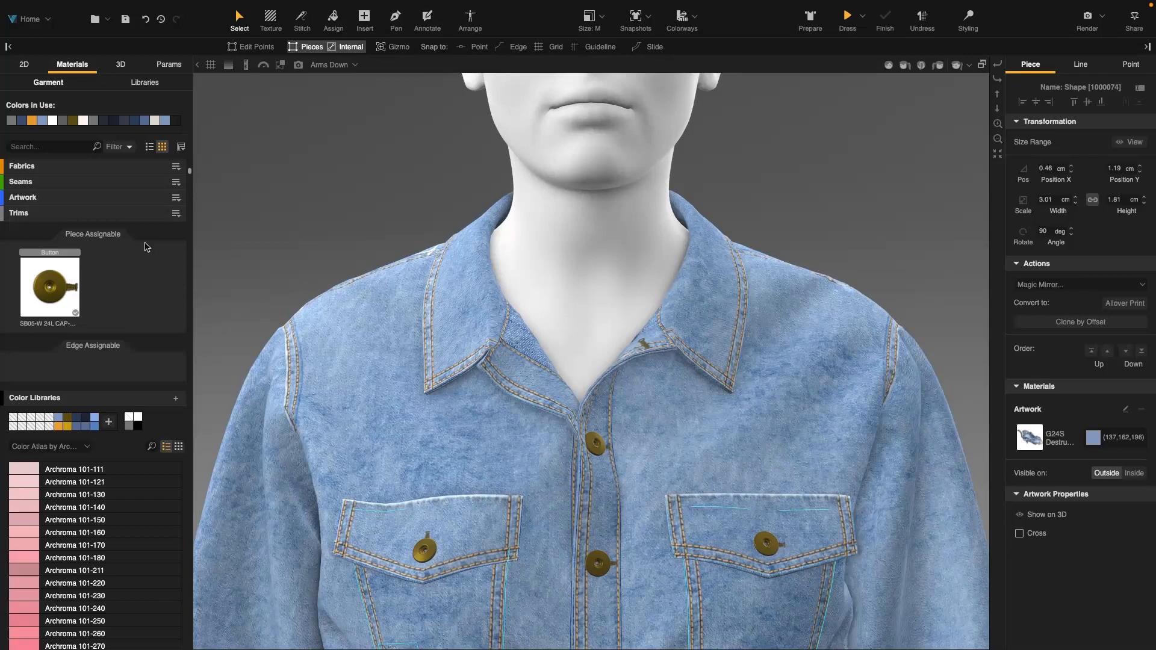
Step: Import DE3.png from the OneDrive_1_18-11-2022 folder as a piece-assignable trim and place it on the front bodice above the chest pocket
{"action": "left_click", "coordinate": [176, 213]}
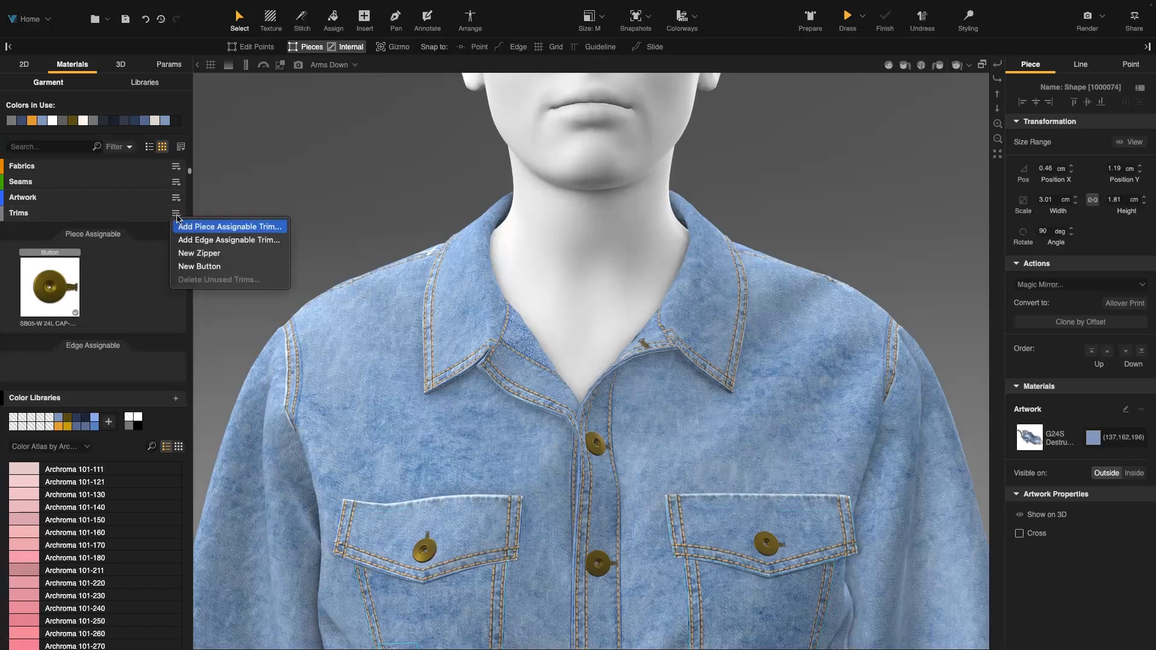
{"action": "left_click", "coordinate": [277, 232]}
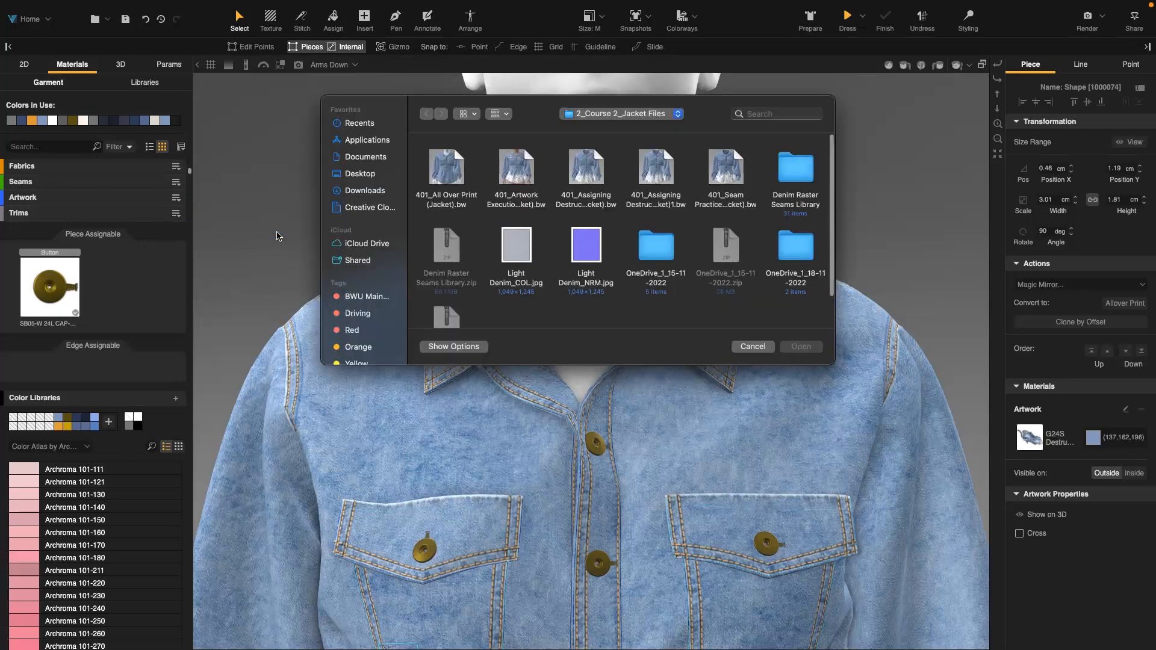
{"action": "double_click", "coordinate": [777, 257]}
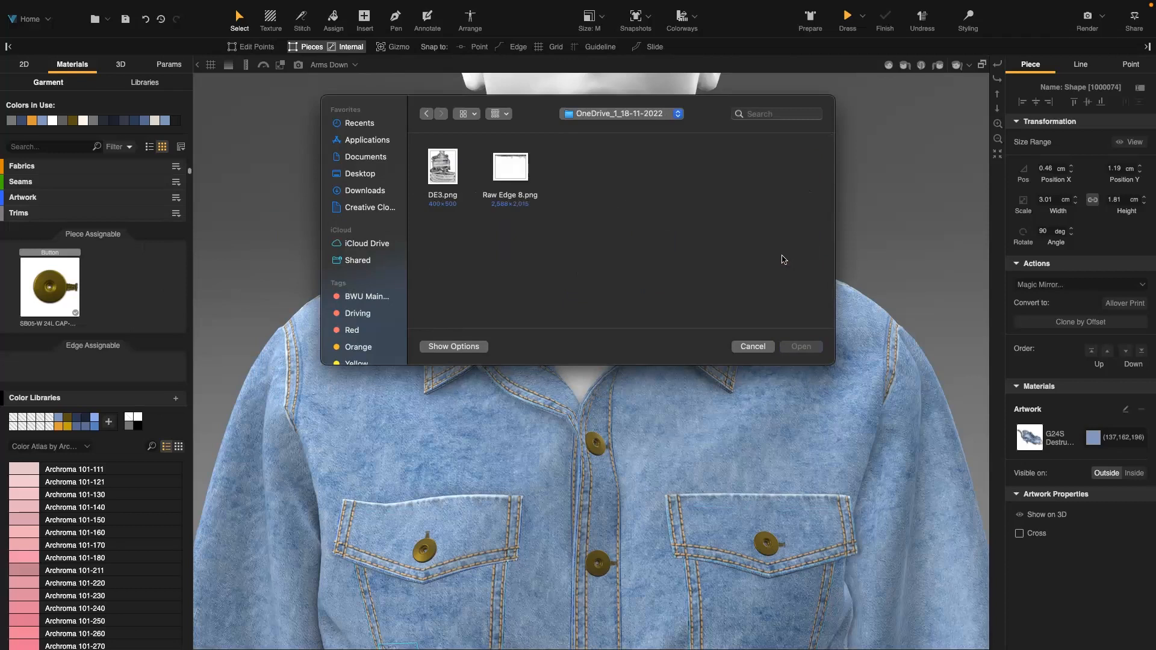
{"action": "left_click", "coordinate": [440, 174]}
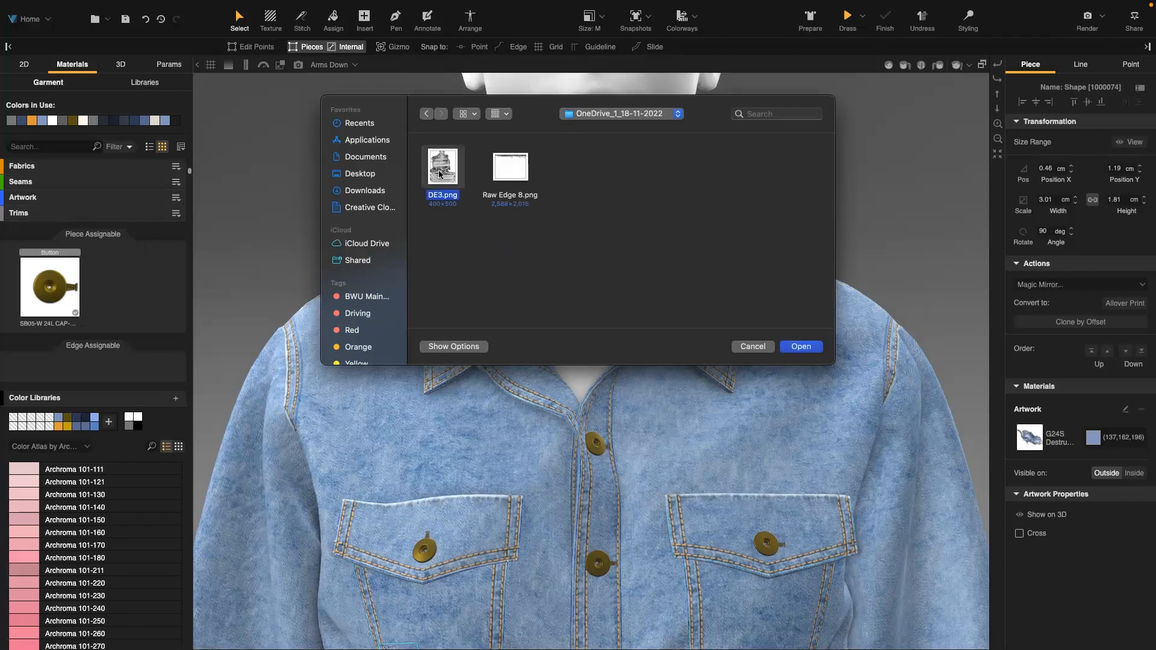
{"action": "left_click", "coordinate": [800, 346]}
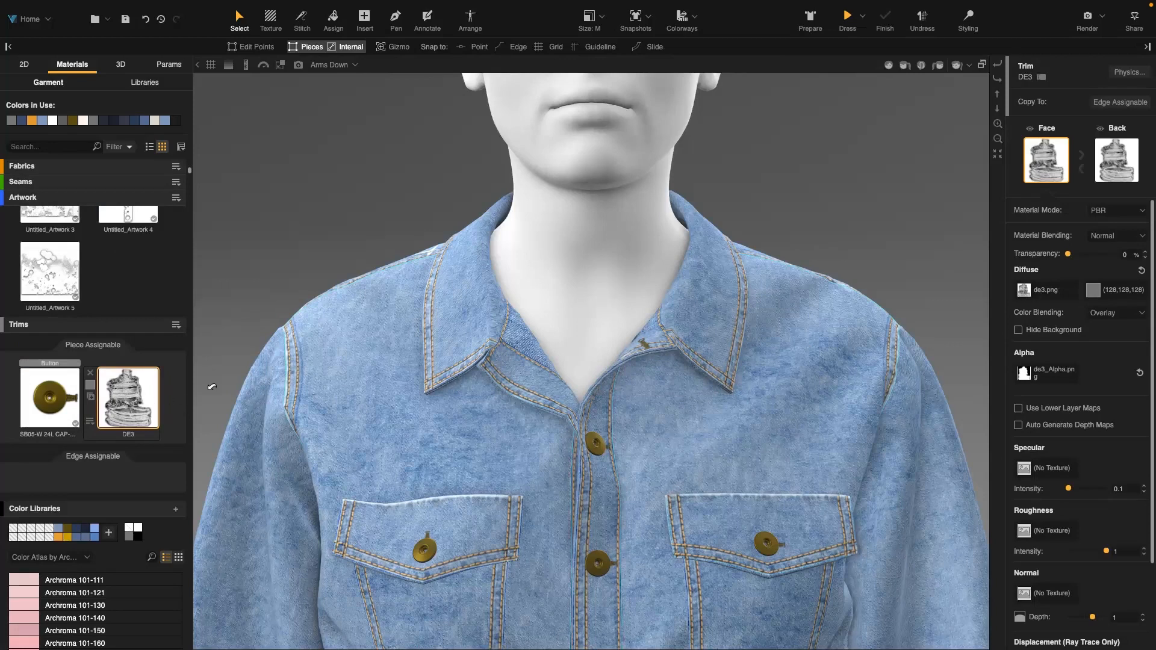
{"action": "left_click", "coordinate": [382, 420]}
{"action": "left_click_drag", "start_coordinate": [381, 421], "coordinate": [389, 386]}
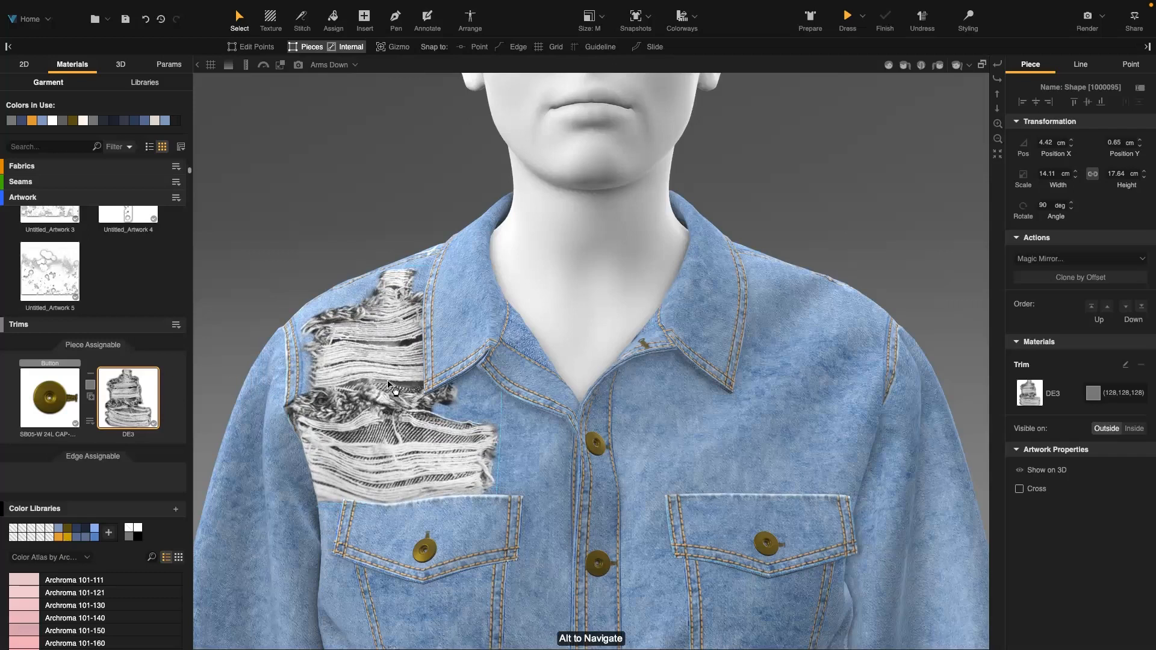
Step: Scale the DE3 trim with the gizmo to about 7.5 × 9.3 cm, tilt it to about 80°, and position it above the pocket
{"action": "left_click", "coordinate": [395, 46]}
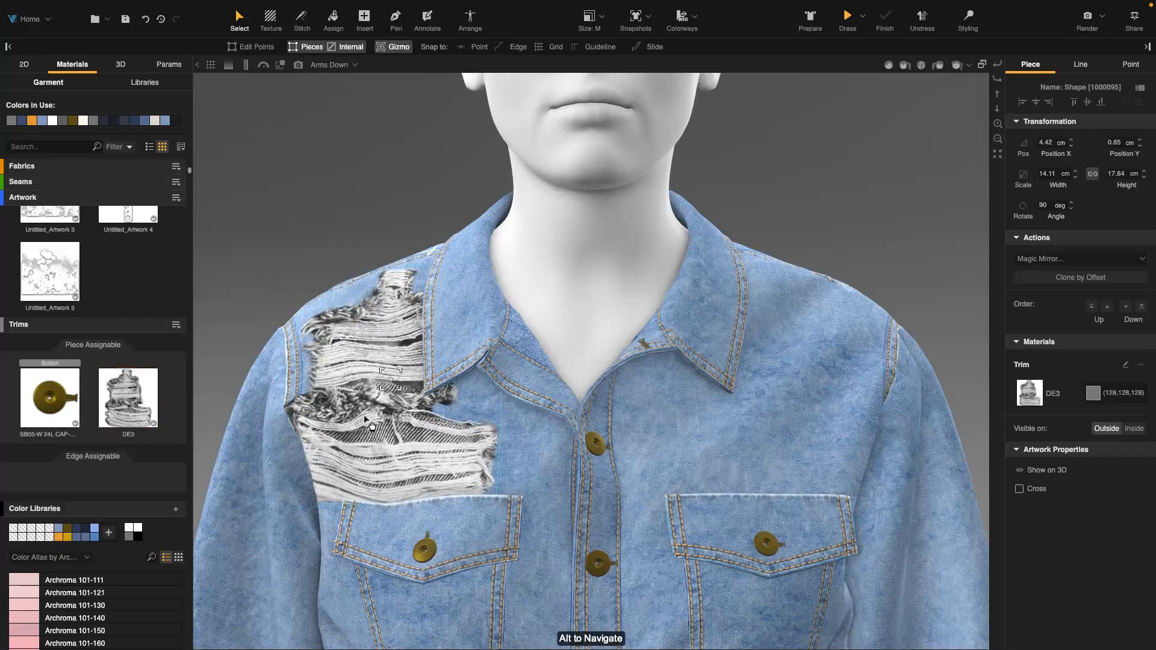
{"action": "left_click_drag", "start_coordinate": [380, 390], "coordinate": [349, 401]}
{"action": "mouse_move", "coordinate": [345, 461]}
{"action": "left_mouse_down"}
{"action": "mouse_move", "coordinate": [353, 449]}
{"action": "mouse_move", "coordinate": [340, 470]}
{"action": "left_mouse_up"}
{"action": "left_click_drag", "start_coordinate": [416, 434], "coordinate": [422, 437]}
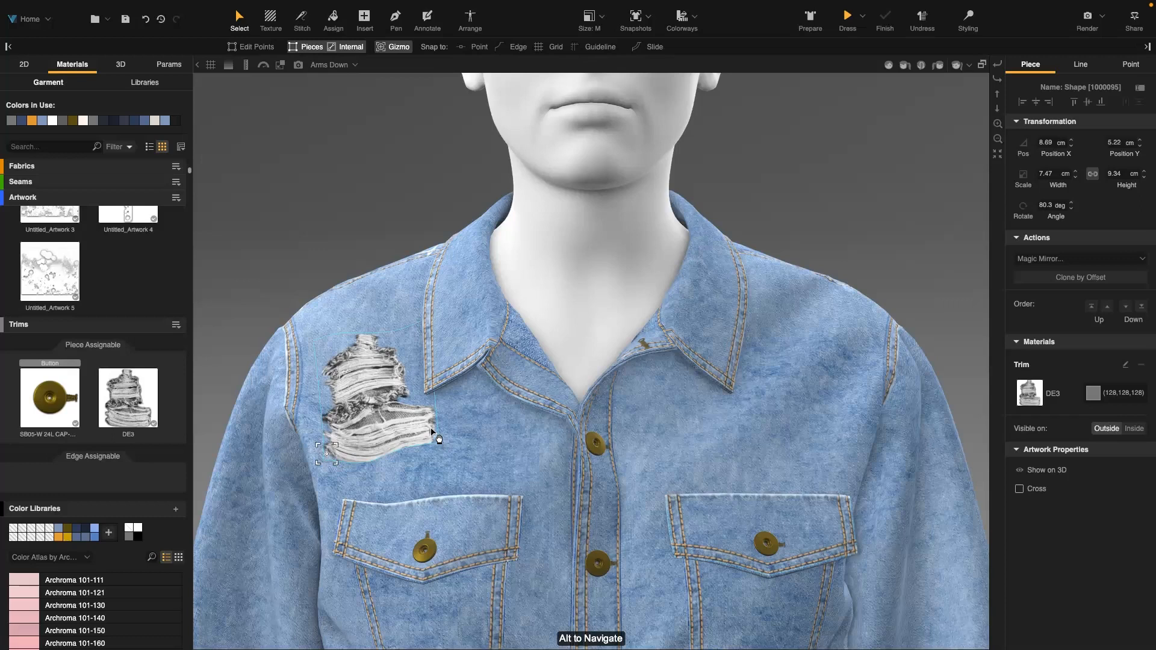
{"action": "mouse_move", "coordinate": [388, 364]}
{"action": "left_mouse_down"}
{"action": "mouse_move", "coordinate": [396, 375]}
{"action": "mouse_move", "coordinate": [385, 380]}
{"action": "mouse_move", "coordinate": [393, 345]}
{"action": "mouse_move", "coordinate": [394, 362]}
{"action": "left_mouse_up"}
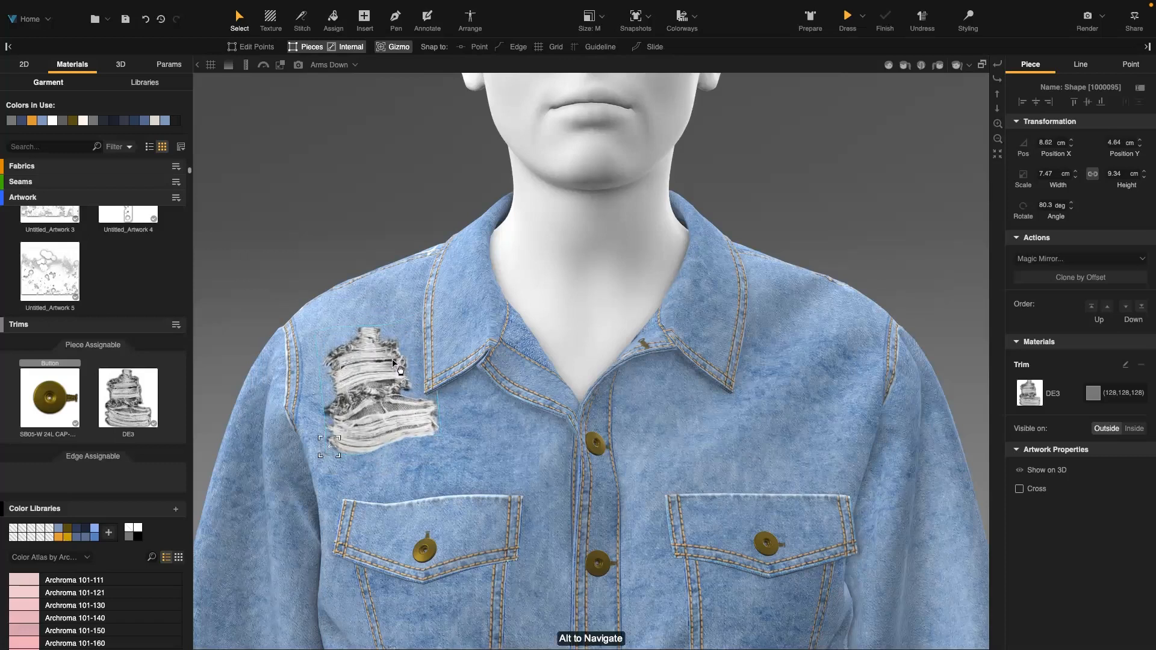
Step: Show the 2D pattern beside the 3D garment and straighten the DE3 trim to 90° on the front bodice
{"action": "key", "text": "space"}
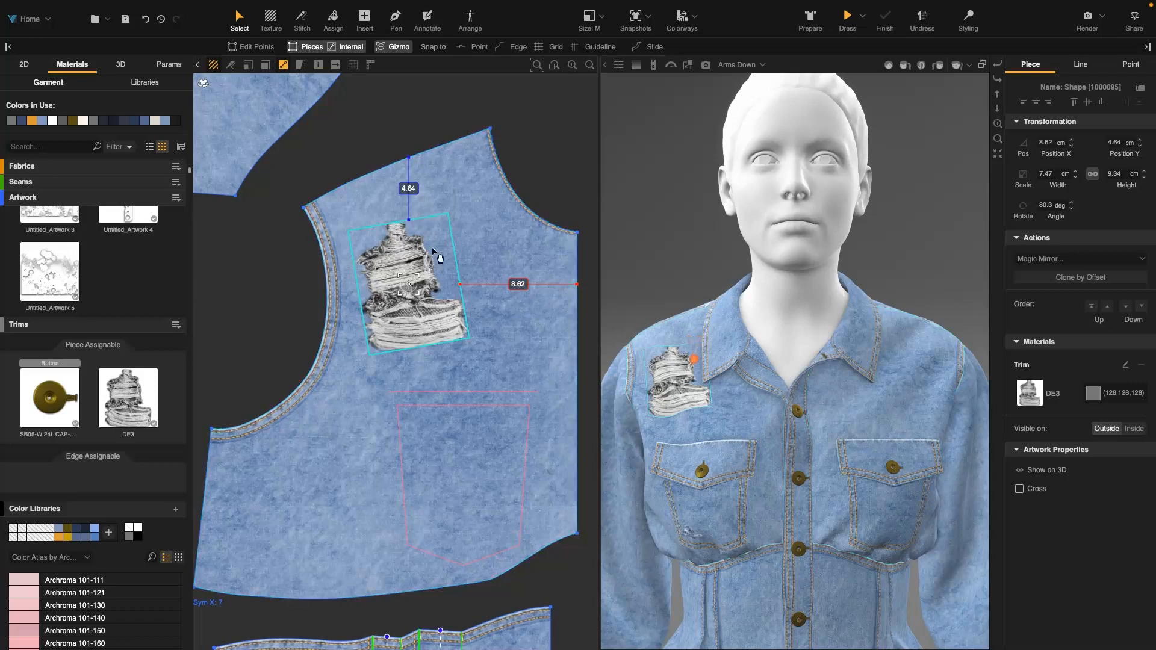
{"action": "left_click_drag", "start_coordinate": [423, 286], "coordinate": [422, 291]}
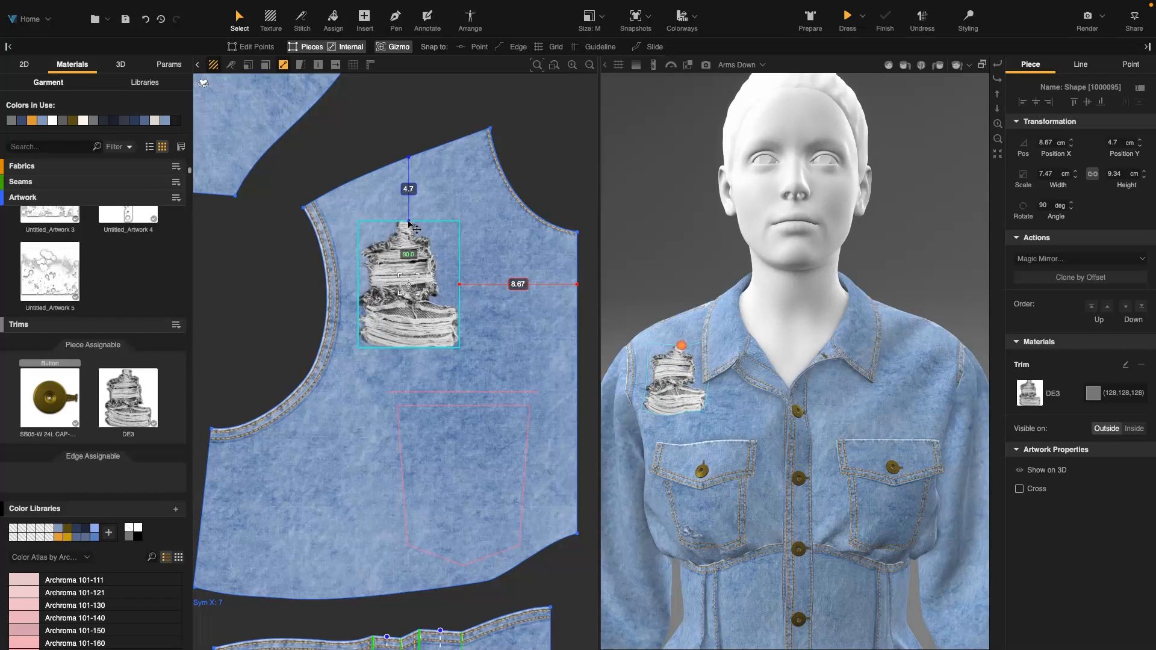
Step: Relocate the DE3 trim's position references so they run from the bodice's neck and underarm corners to corners of the trim
{"action": "left_click_drag", "start_coordinate": [408, 223], "coordinate": [405, 224]}
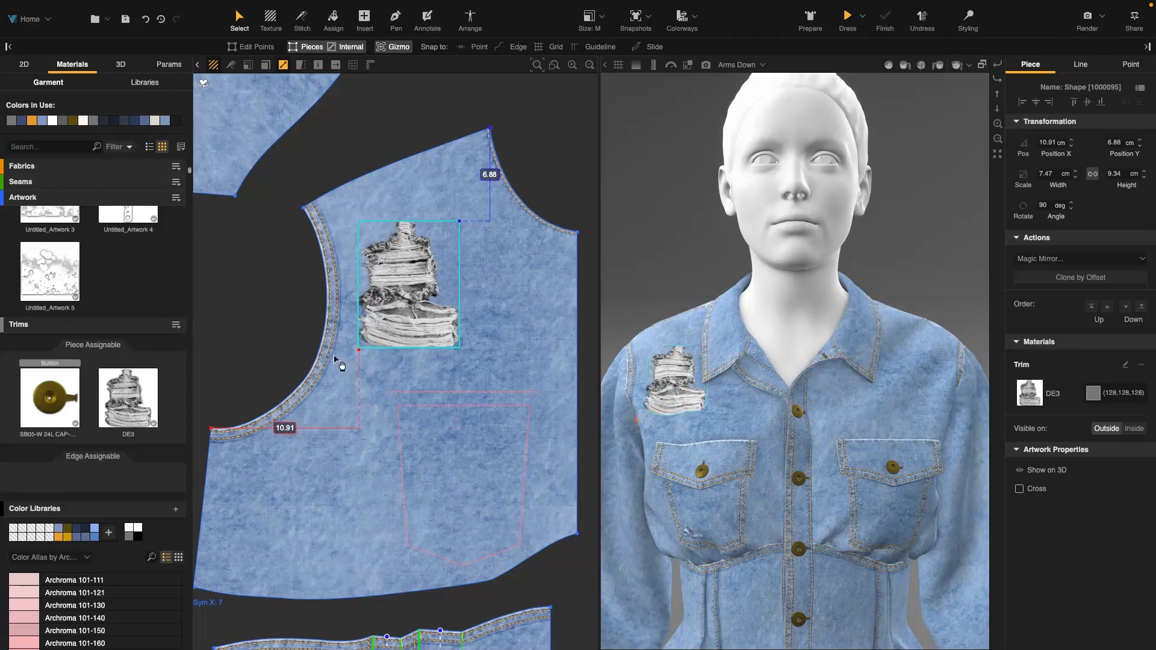
{"action": "scroll", "coordinate": [348, 349], "scroll_direction": "up", "scroll_amount": 5}
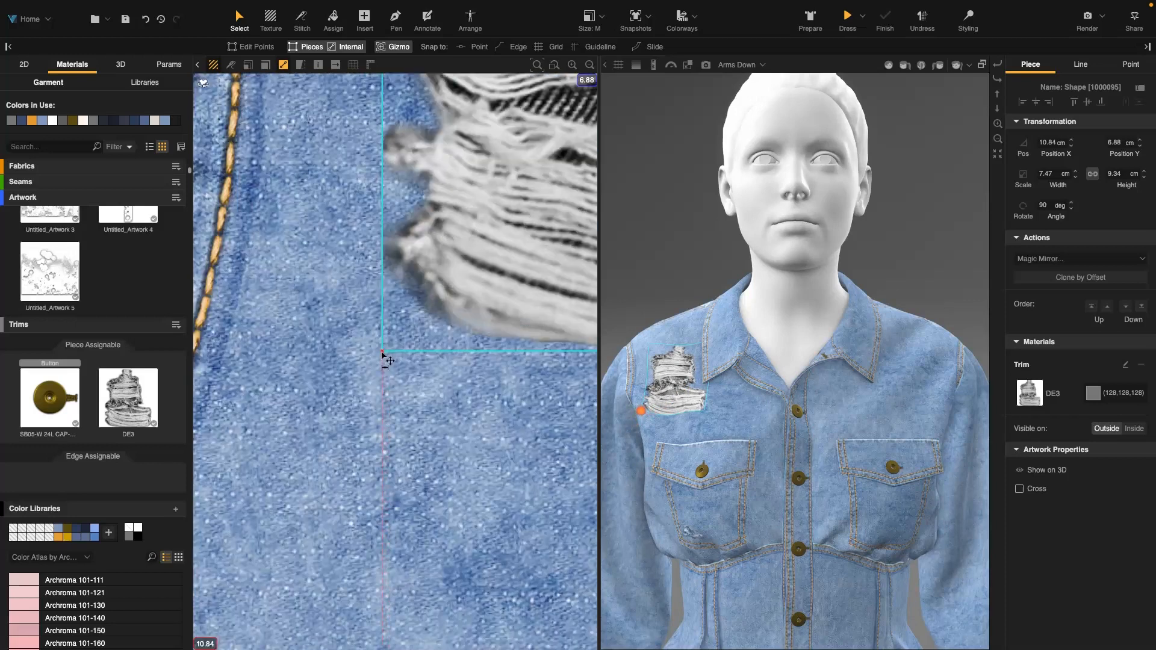
{"action": "scroll", "coordinate": [424, 368], "scroll_direction": "down", "scroll_amount": 5}
{"action": "scroll", "coordinate": [424, 368], "scroll_direction": "down", "scroll_amount": 2}
{"action": "middle_click_drag", "start_coordinate": [423, 367], "coordinate": [356, 368]}
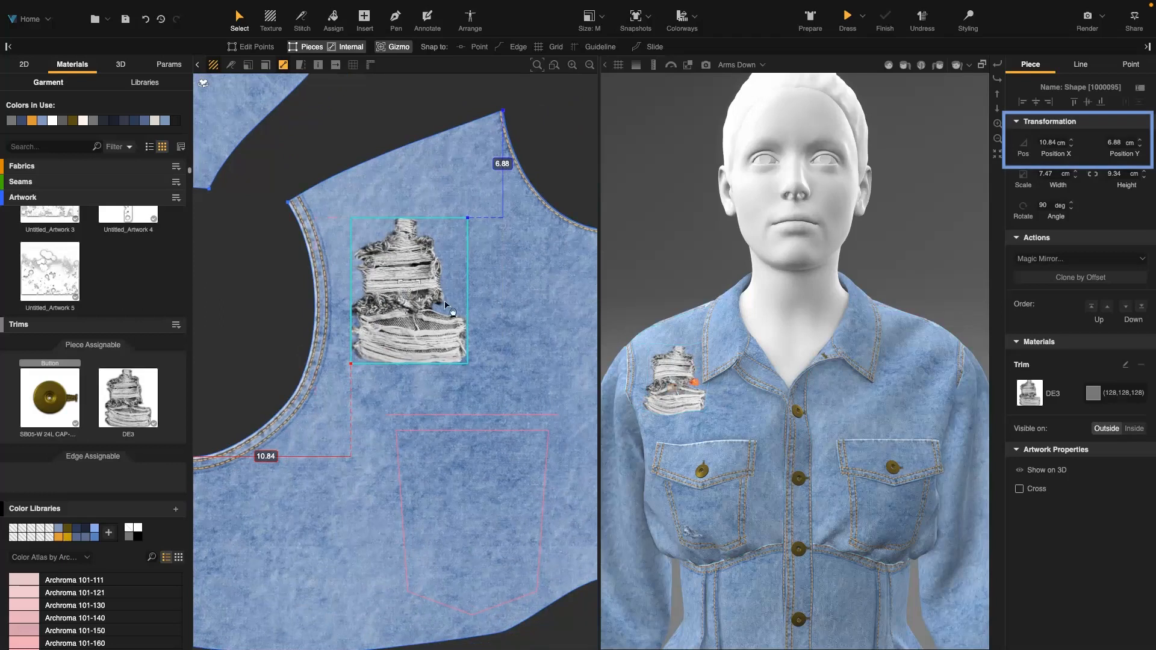
Step: Set the DE3 trim's Position X to 12 cm and Position Y to 8 cm
{"action": "double_click", "coordinate": [1060, 145]}
{"action": "type", "text": "12"}
{"action": "key", "text": "Return"}
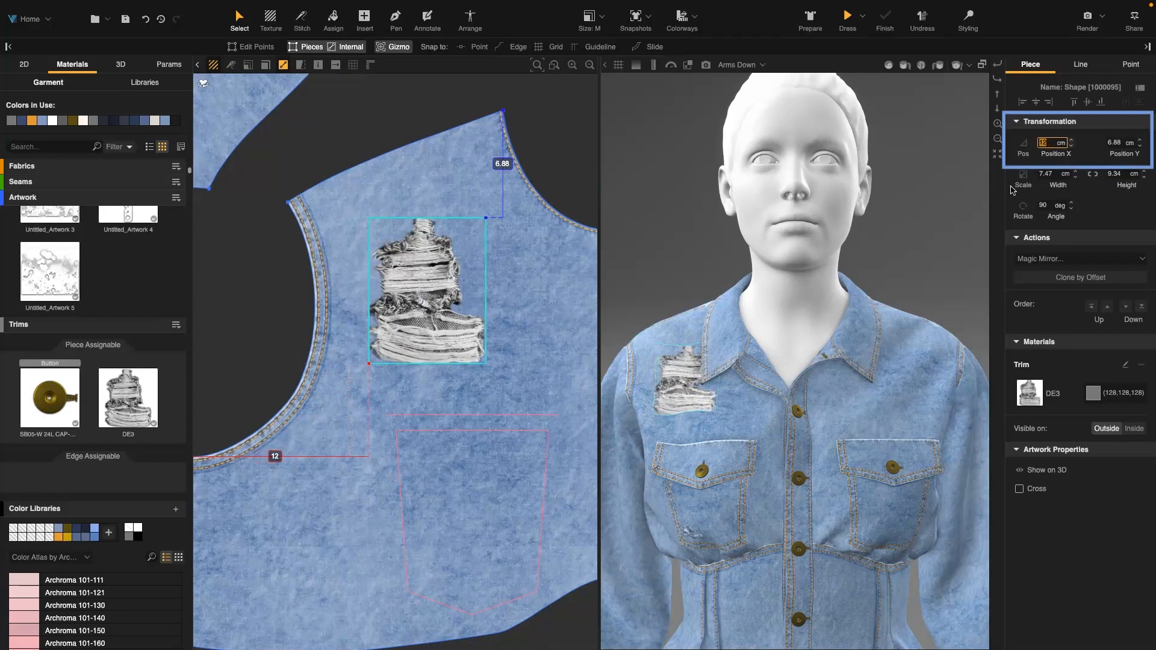
{"action": "double_click", "coordinate": [1113, 142]}
{"action": "type", "text": "8"}
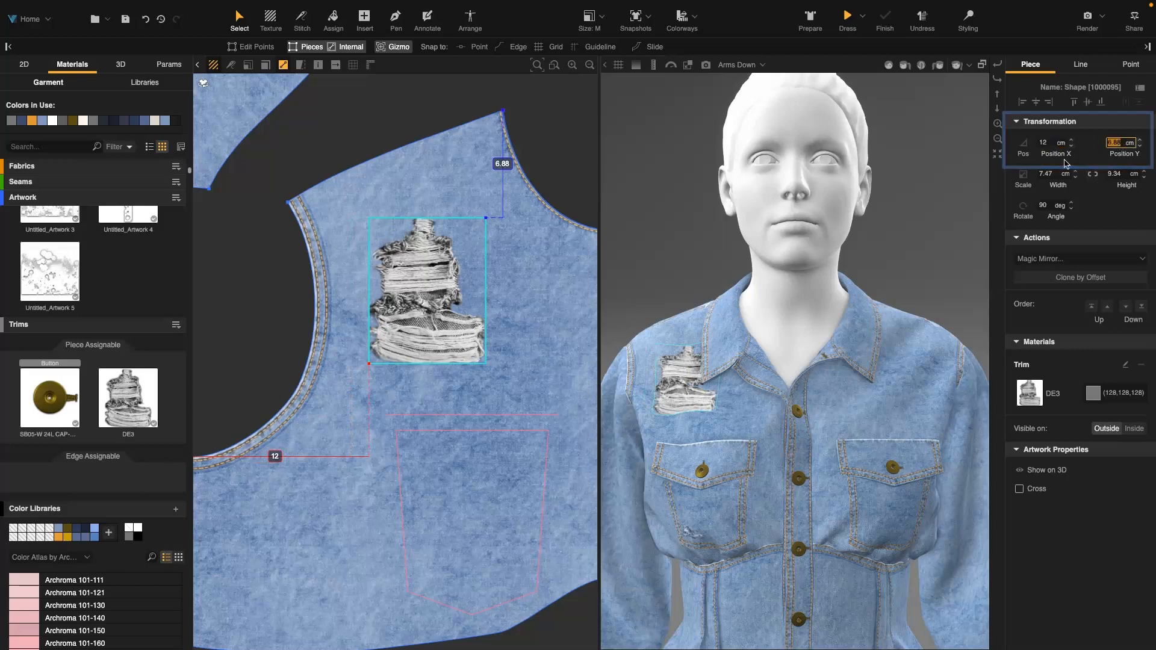
{"action": "key", "text": "Return"}
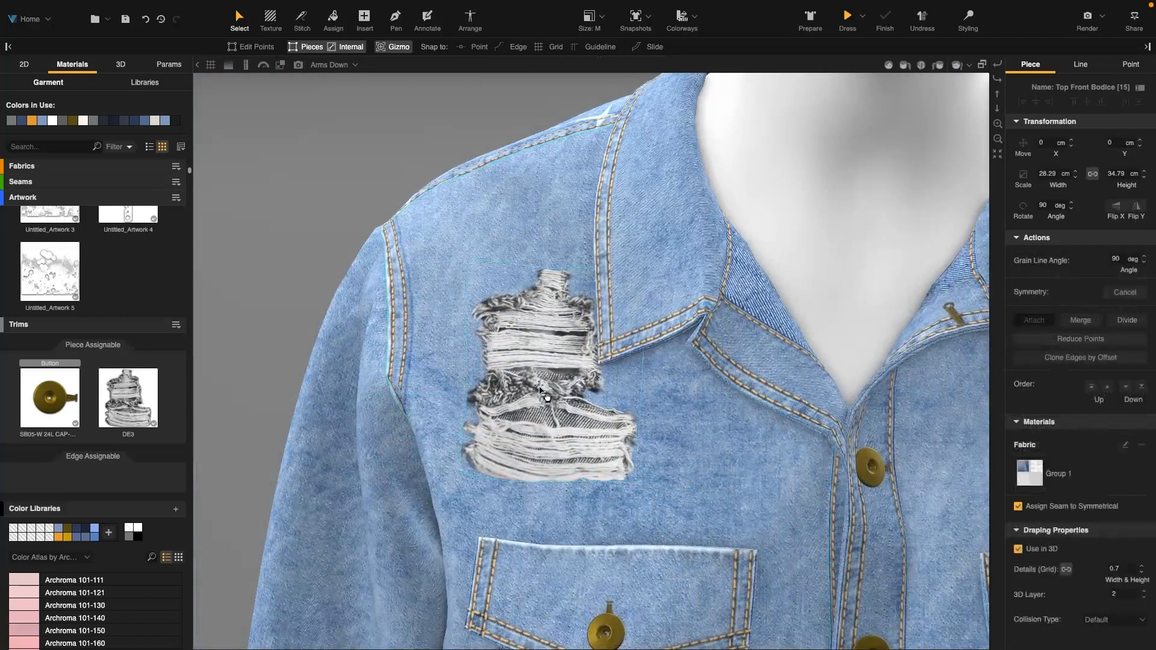
Step: Open the DE3 trim on the bodice for editing and choose Overlay as its diffuse color blending
{"action": "right_click", "coordinate": [546, 395]}
{"action": "left_click", "coordinate": [545, 362]}
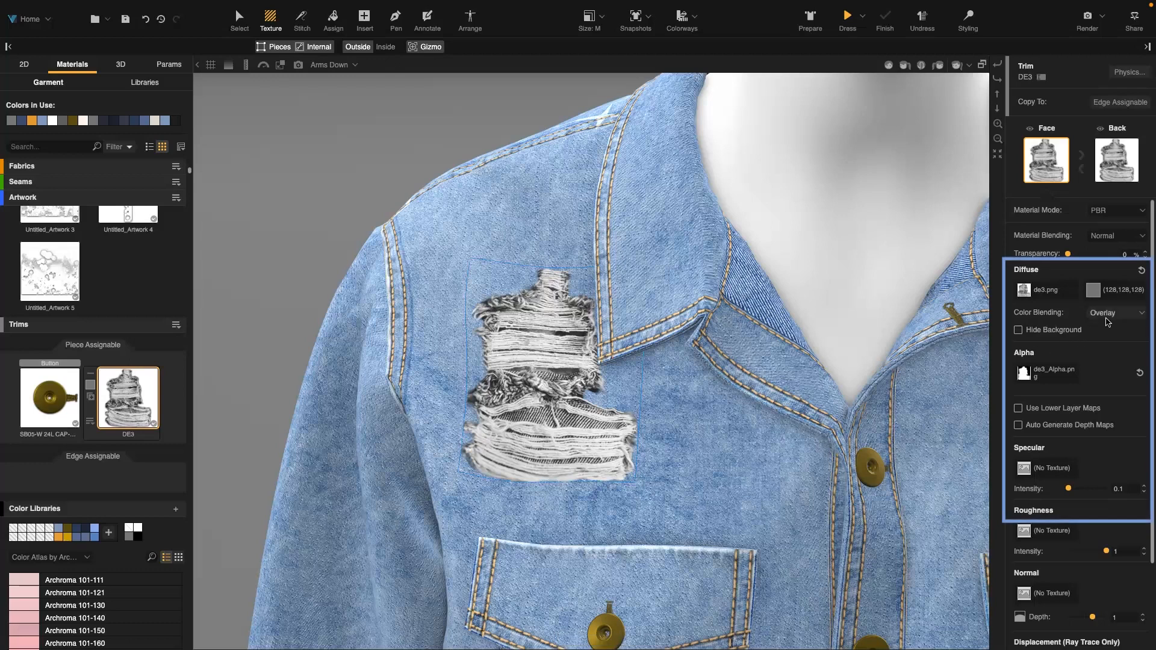
{"action": "left_click", "coordinate": [1127, 319]}
{"action": "left_click", "coordinate": [1125, 330]}
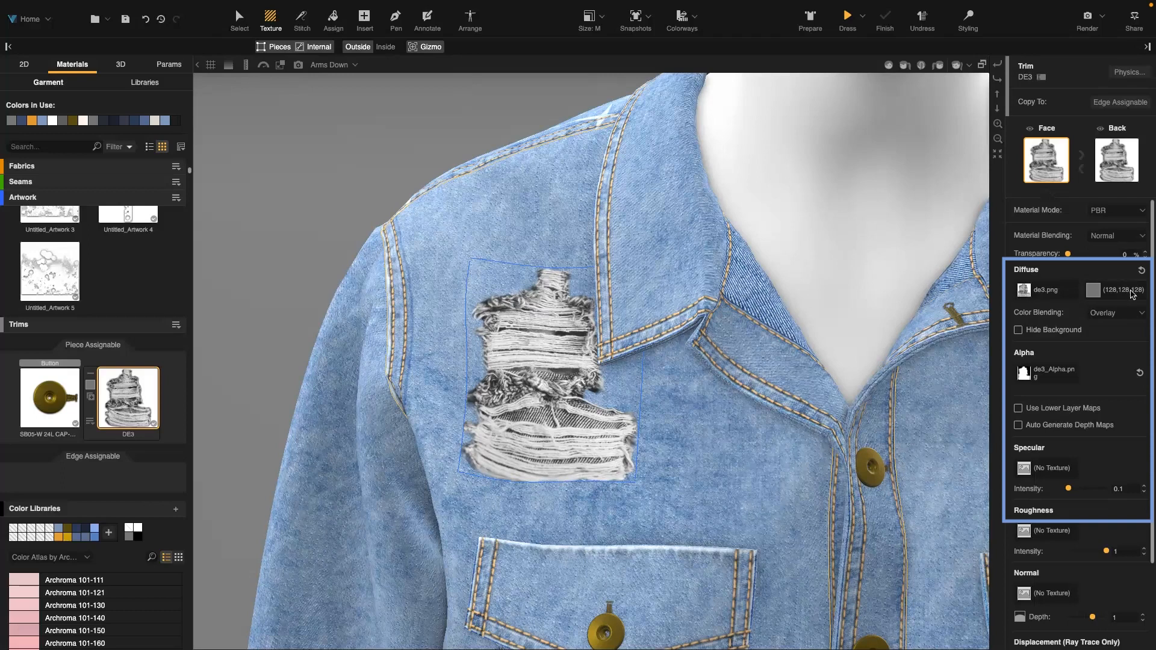
Step: Try several muted blue diffuse colors on the DE3 trim, around RGB (141,158,184), with Overlay blending
{"action": "left_click", "coordinate": [1131, 292]}
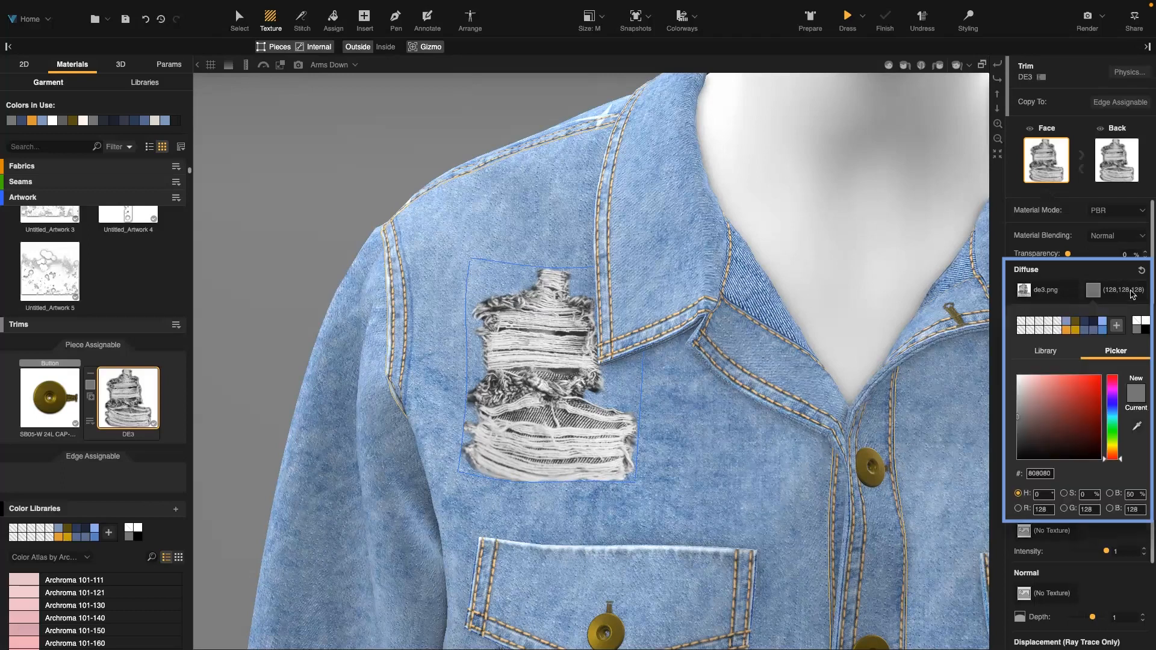
{"action": "left_click", "coordinate": [1103, 324]}
{"action": "left_click", "coordinate": [1034, 398]}
{"action": "left_click", "coordinate": [1038, 392]}
{"action": "left_click", "coordinate": [1038, 400]}
{"action": "left_click", "coordinate": [1036, 398]}
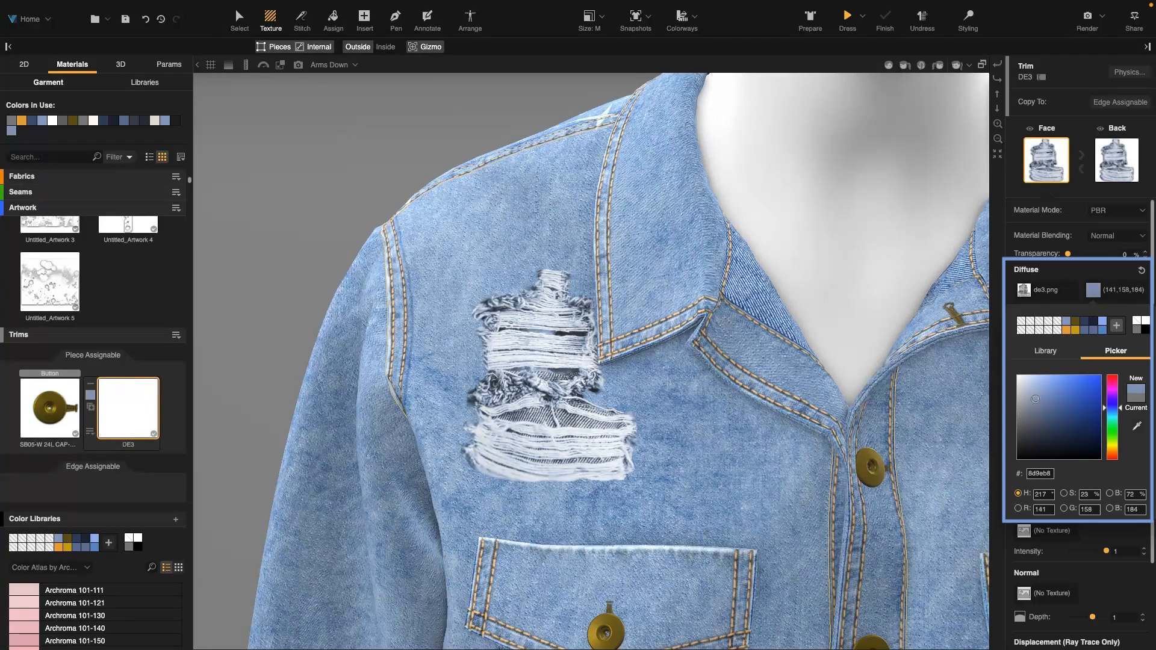
{"action": "left_click", "coordinate": [1031, 407]}
{"action": "left_click", "coordinate": [1031, 399]}
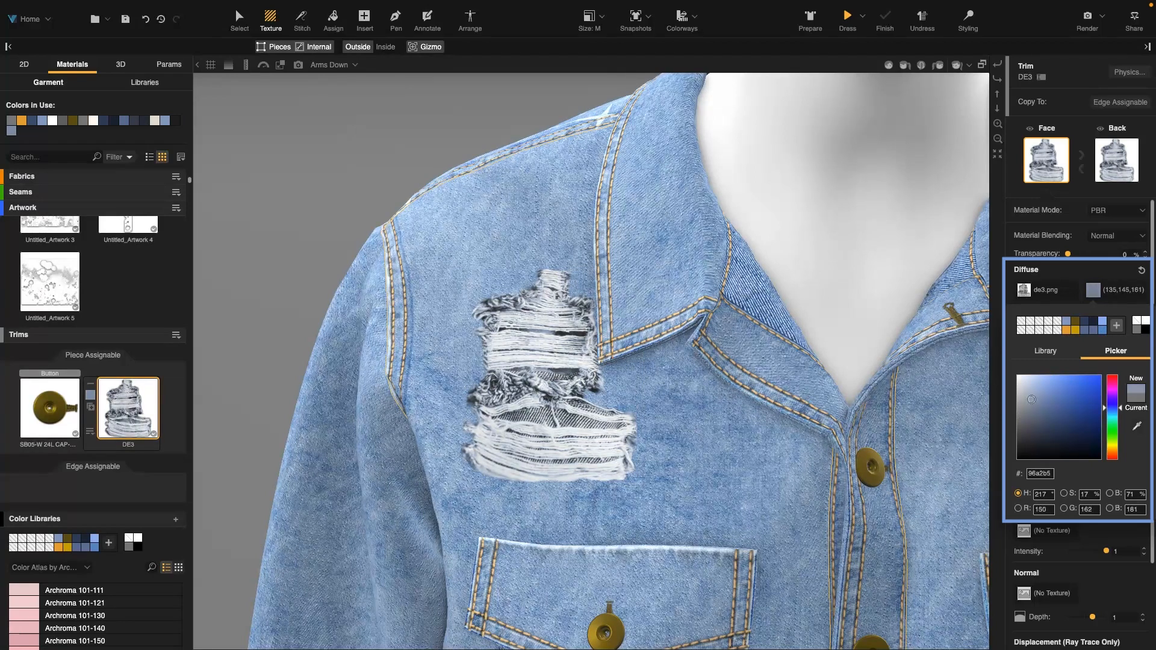
{"action": "left_click", "coordinate": [1036, 399]}
Step: Try Recolor blending on the DE3 trim with a pale grey-blue diffuse color of RGB (165,175,194)
{"action": "left_click", "coordinate": [1120, 266]}
{"action": "left_click", "coordinate": [1119, 313]}
{"action": "left_click", "coordinate": [1118, 349]}
{"action": "left_click", "coordinate": [1111, 292]}
{"action": "left_click", "coordinate": [1032, 389]}
{"action": "left_click", "coordinate": [1033, 402]}
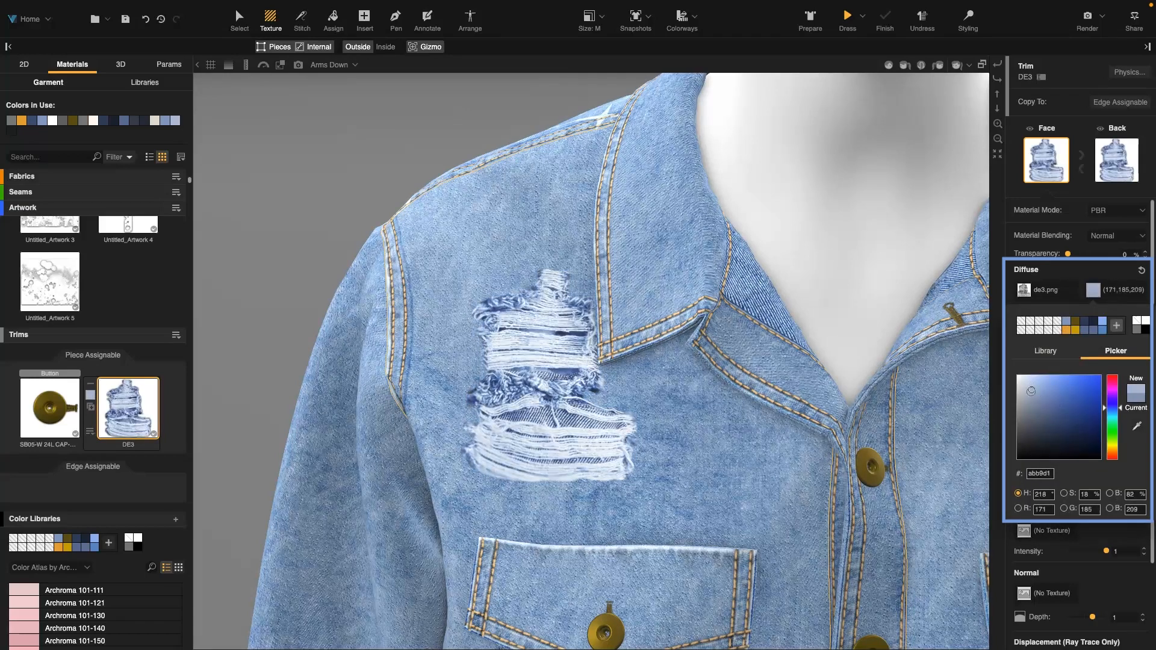
{"action": "left_click", "coordinate": [1030, 393]}
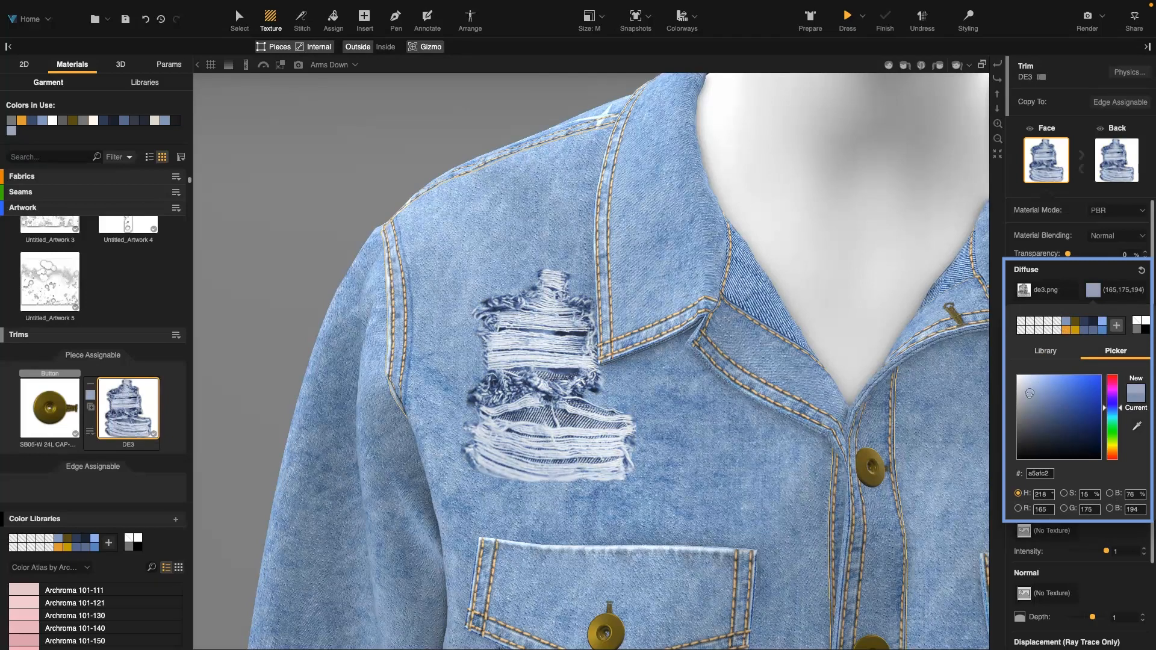
Step: Switch the DE3 trim's color blending back to Overlay and set its diffuse color to RGB (126,157,207)
{"action": "left_click", "coordinate": [1095, 292]}
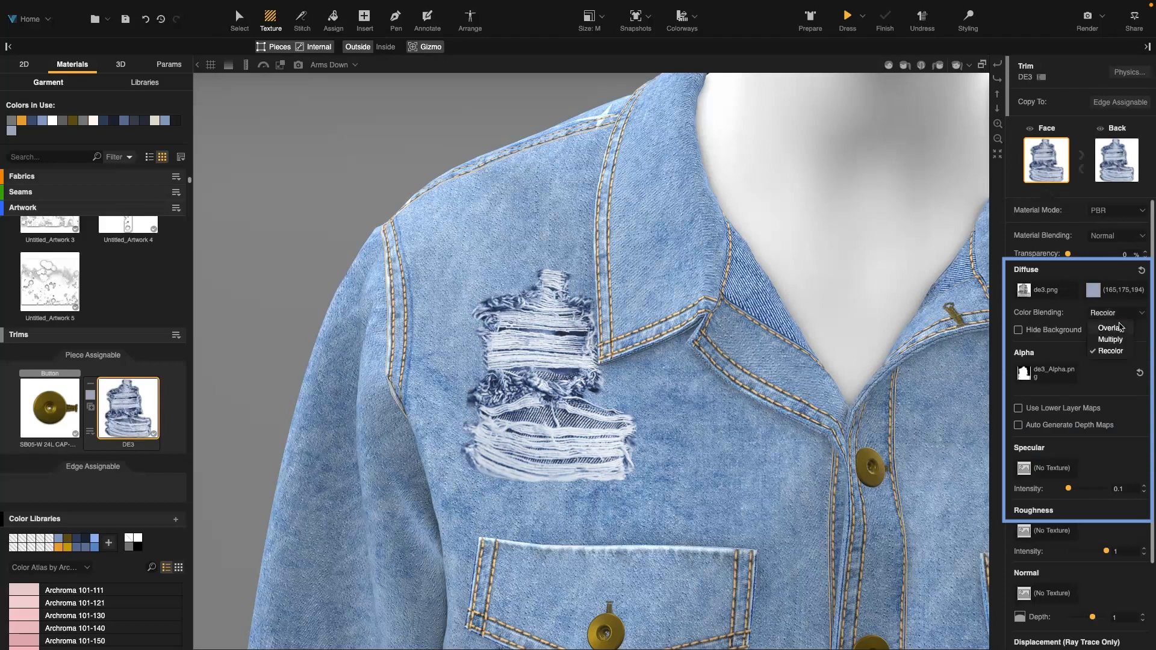
{"action": "left_click", "coordinate": [1093, 291]}
{"action": "left_click", "coordinate": [1032, 403]}
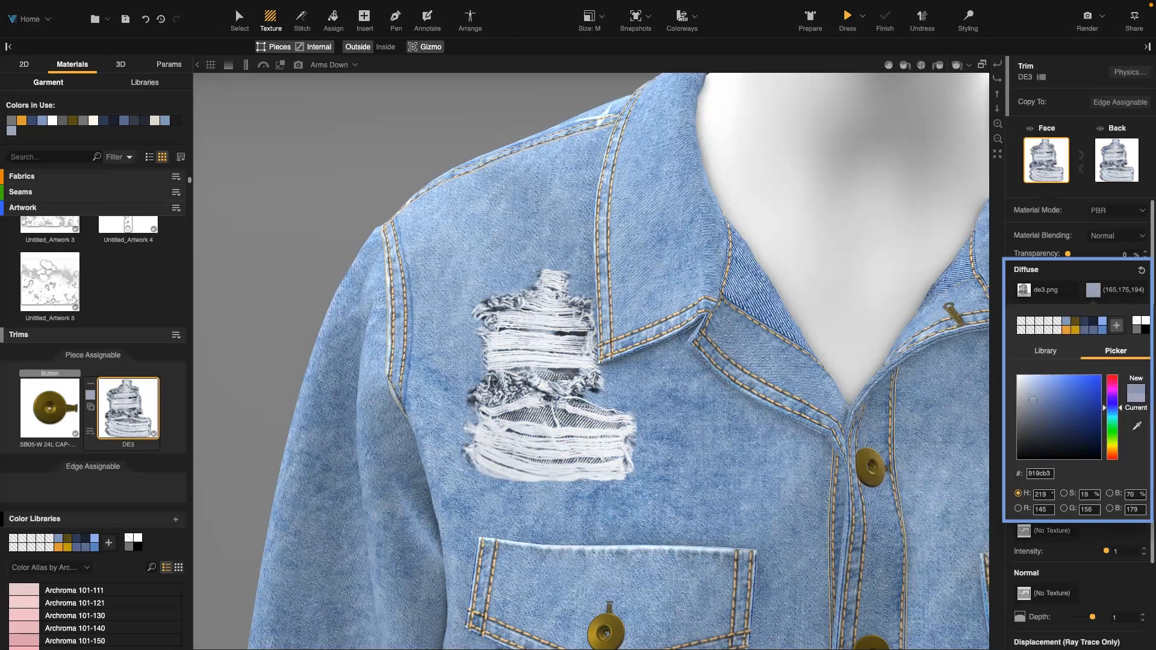
{"action": "left_click", "coordinate": [1047, 401]}
{"action": "left_click", "coordinate": [1048, 400]}
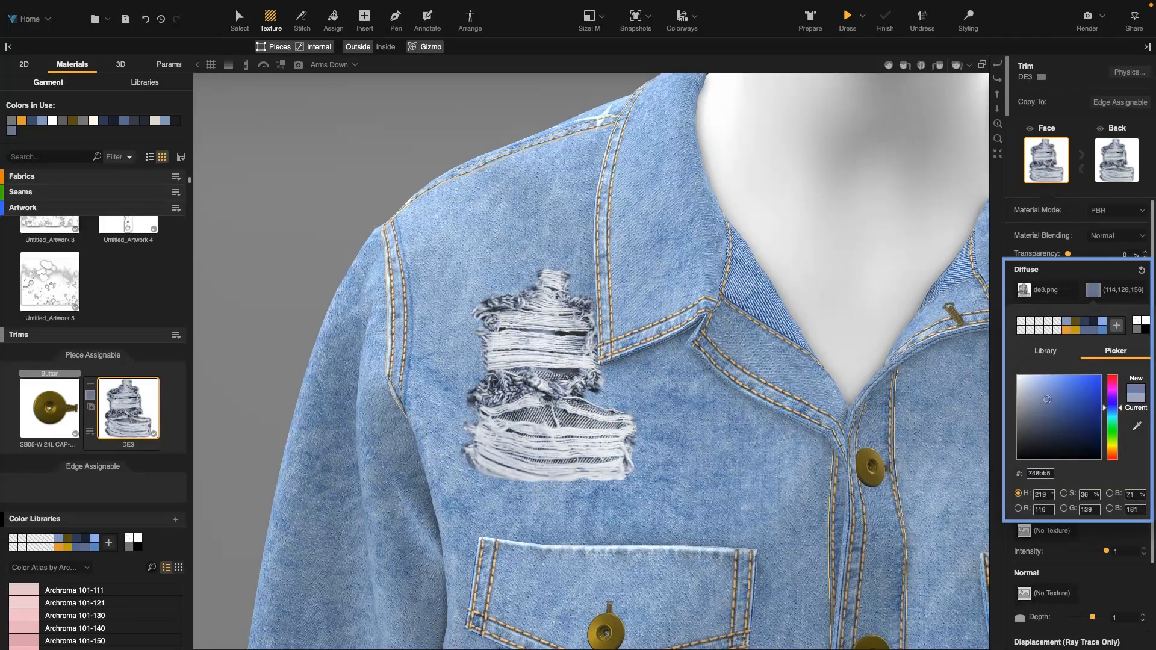
{"action": "left_click", "coordinate": [1043, 392]}
{"action": "left_click_drag", "start_coordinate": [1121, 407], "coordinate": [1121, 409]}
{"action": "left_click_drag", "start_coordinate": [1044, 403], "coordinate": [1044, 407]}
{"action": "left_click", "coordinate": [1049, 391]}
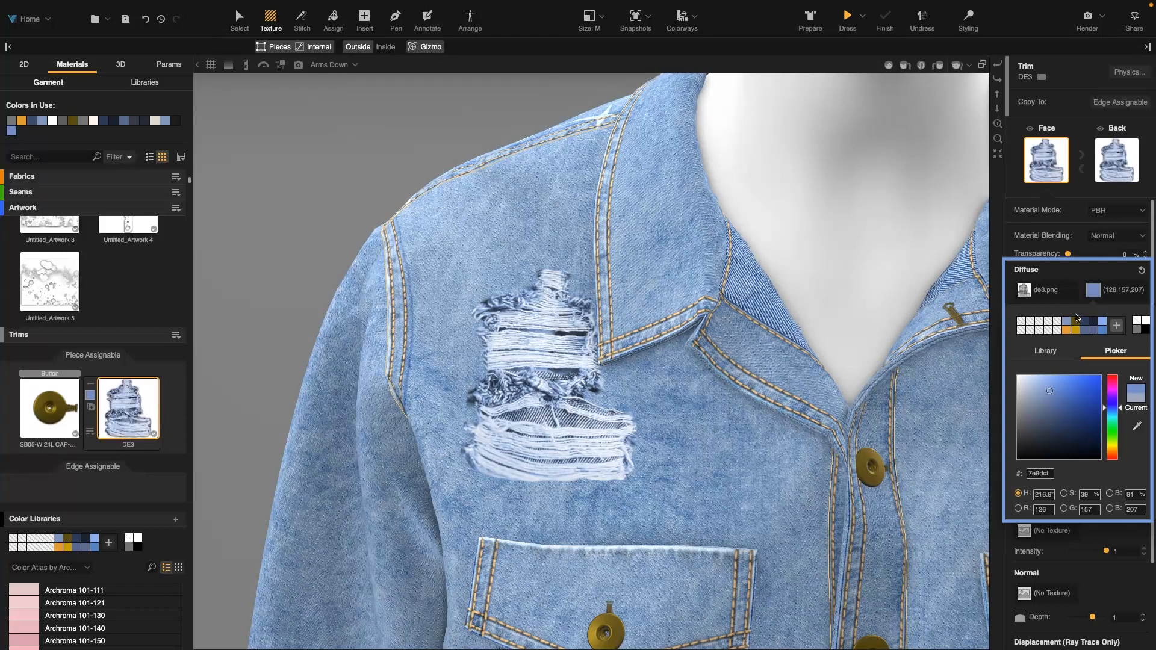
{"action": "left_click", "coordinate": [1084, 268]}
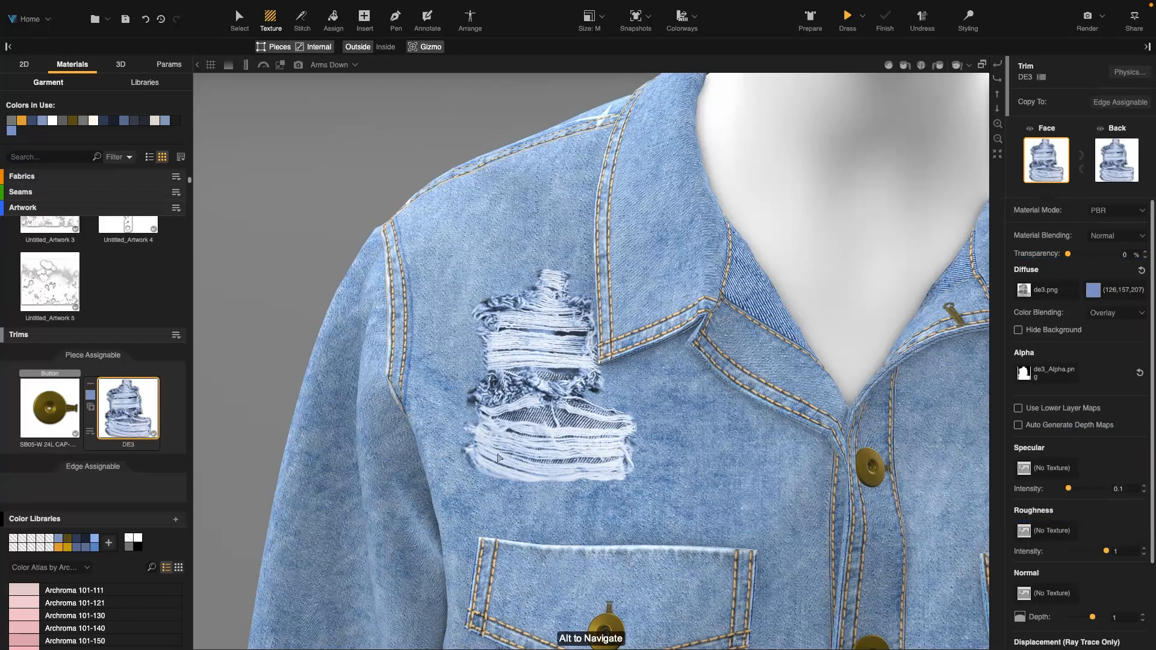
Step: Lock the DE3 trim in place on the front bodice
{"action": "right_click", "coordinate": [542, 386]}
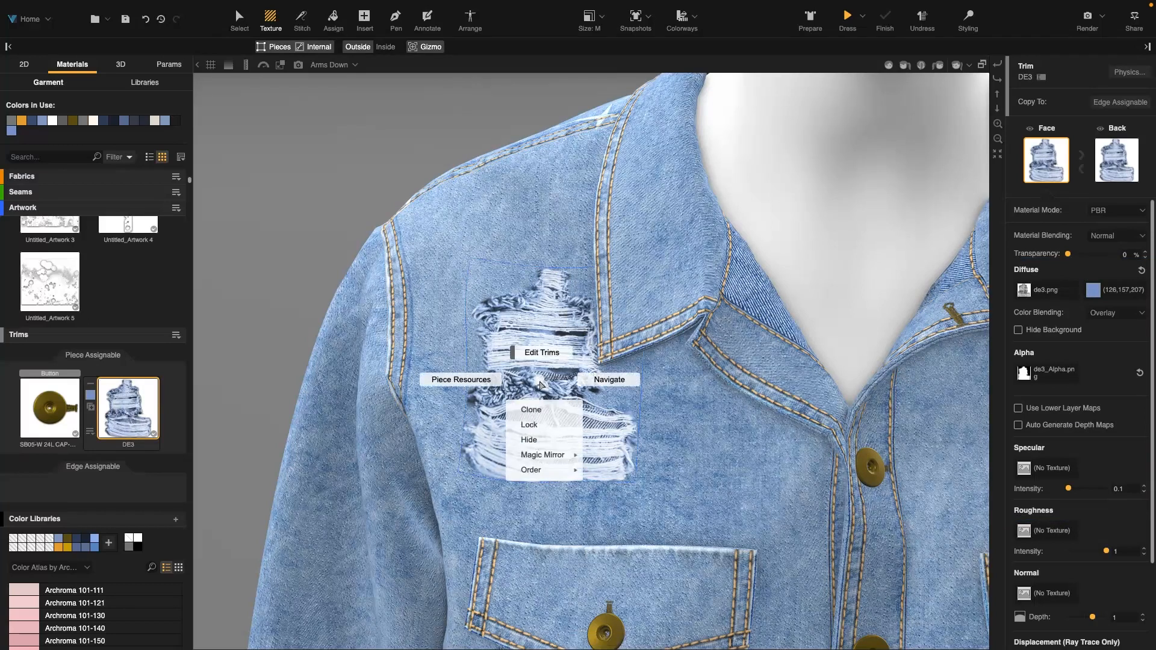
{"action": "left_click", "coordinate": [545, 426]}
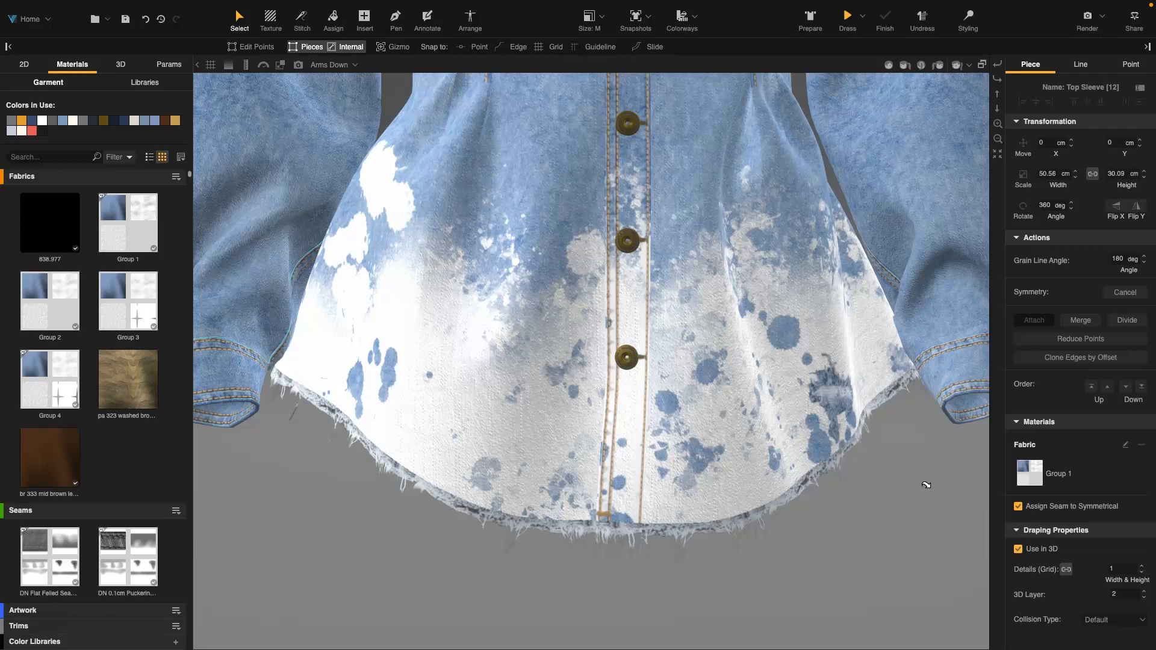
Step: Examine the rip hem edge-assignable trim used on the example garment's frayed hem
{"action": "left_click", "coordinate": [104, 630]}
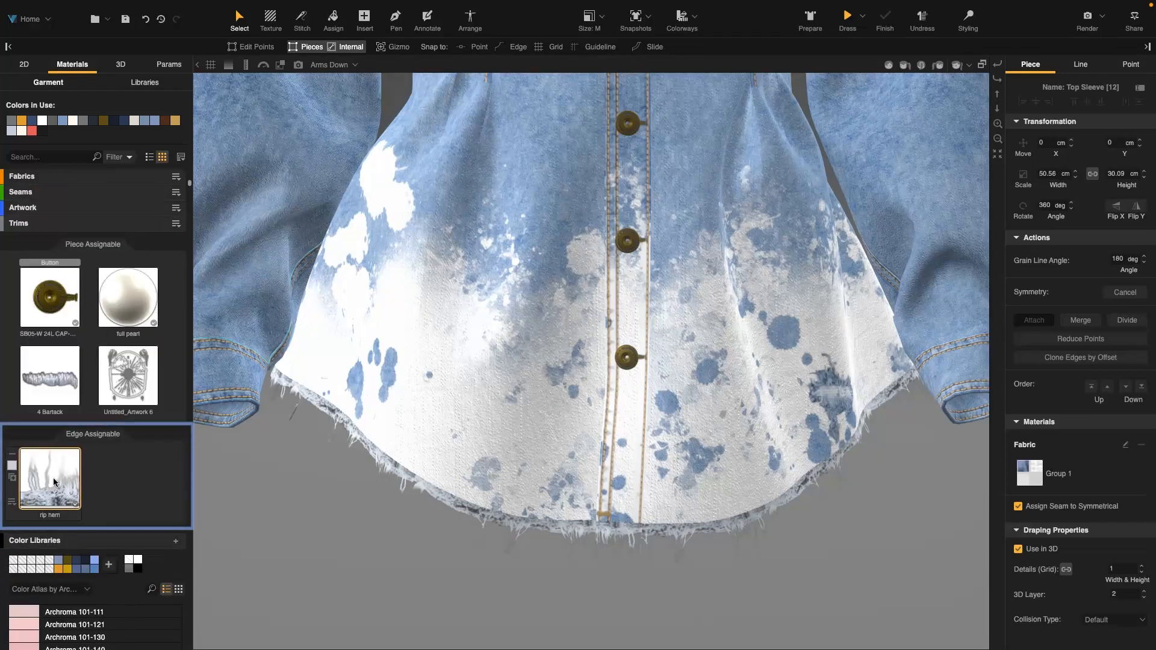
{"action": "left_click", "coordinate": [53, 482]}
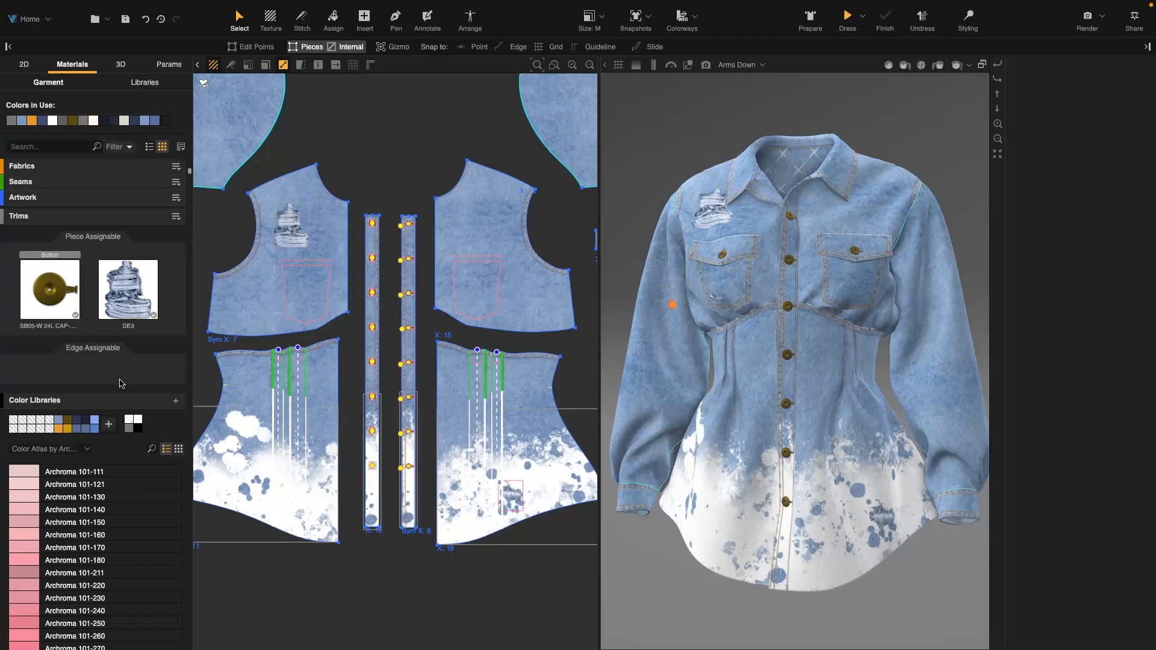
Step: Add Raw Edge 8.png to the garment's trims as an edge assignable trim
{"action": "left_click", "coordinate": [176, 217]}
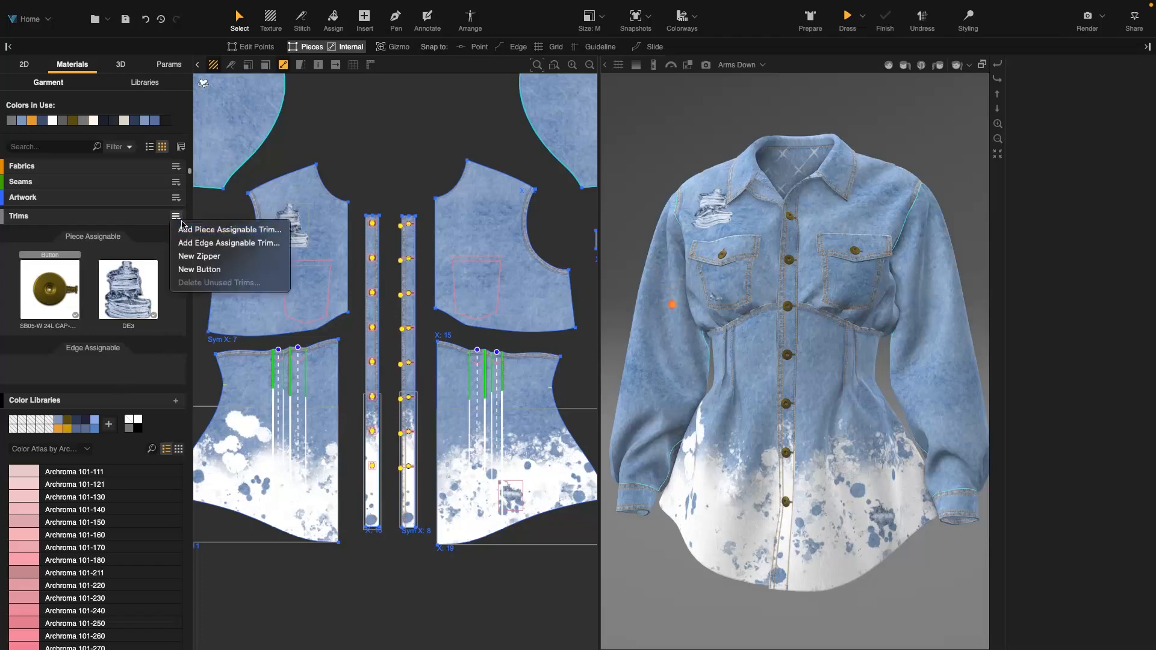
{"action": "left_click", "coordinate": [215, 243]}
{"action": "left_click", "coordinate": [497, 168]}
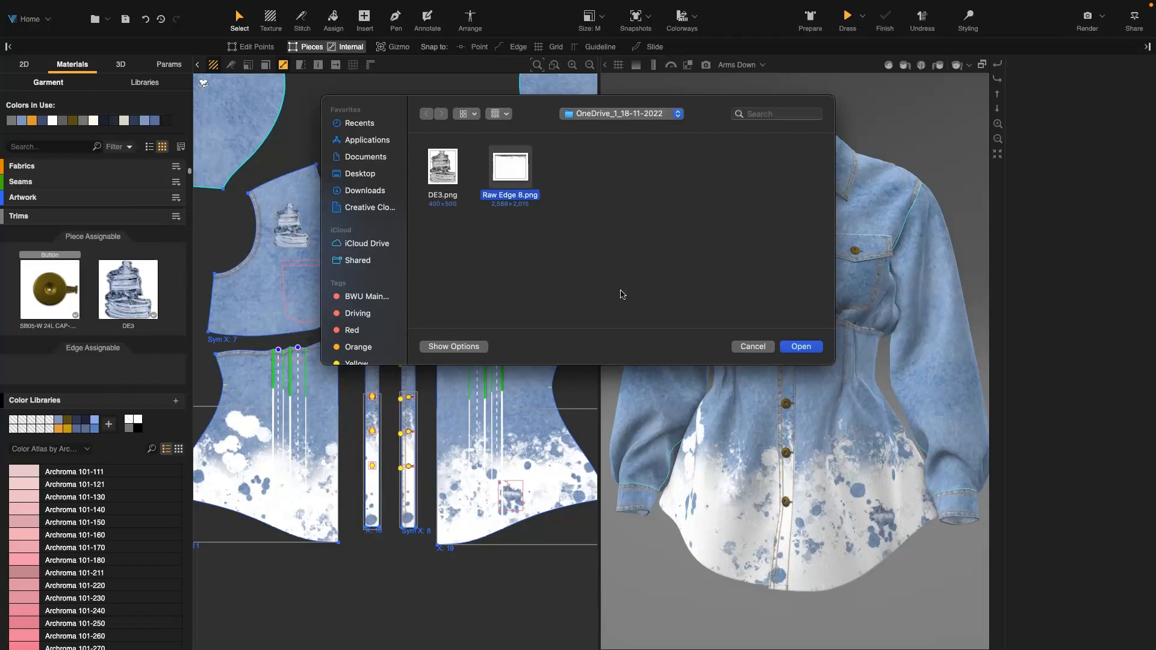
{"action": "left_click", "coordinate": [807, 347]}
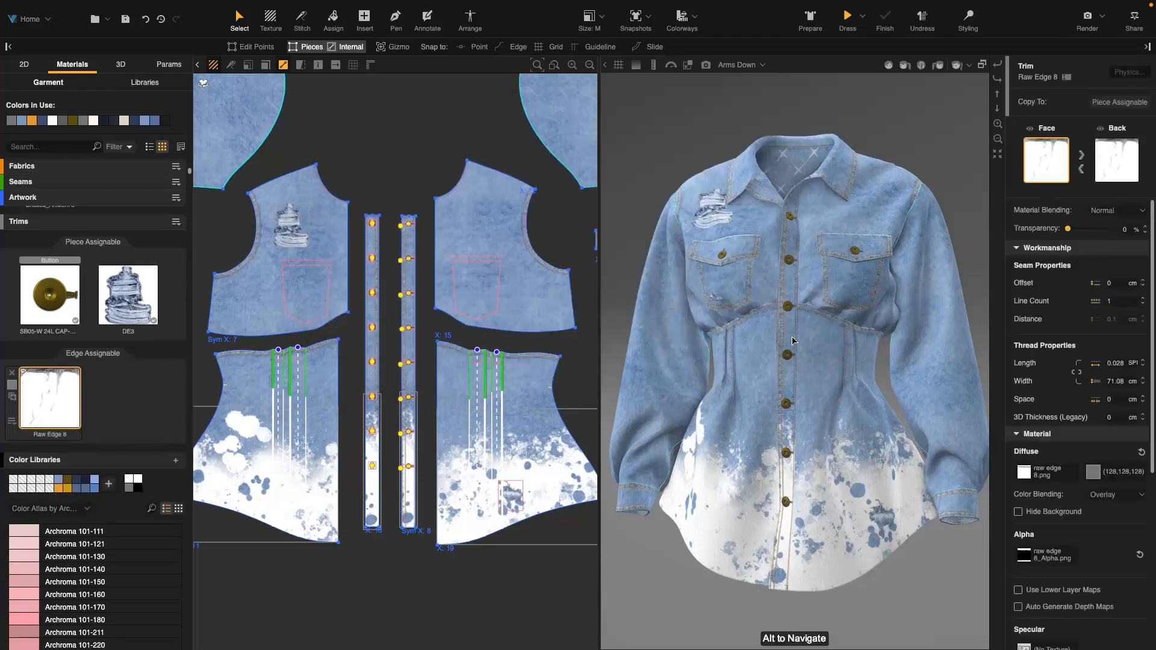
Step: Assign the Raw Edge 8 trim to the hem edges of the front skirt pieces and the button placket
{"action": "left_click", "coordinate": [333, 21]}
{"action": "left_click", "coordinate": [307, 542]}
{"action": "left_click", "coordinate": [377, 528]}
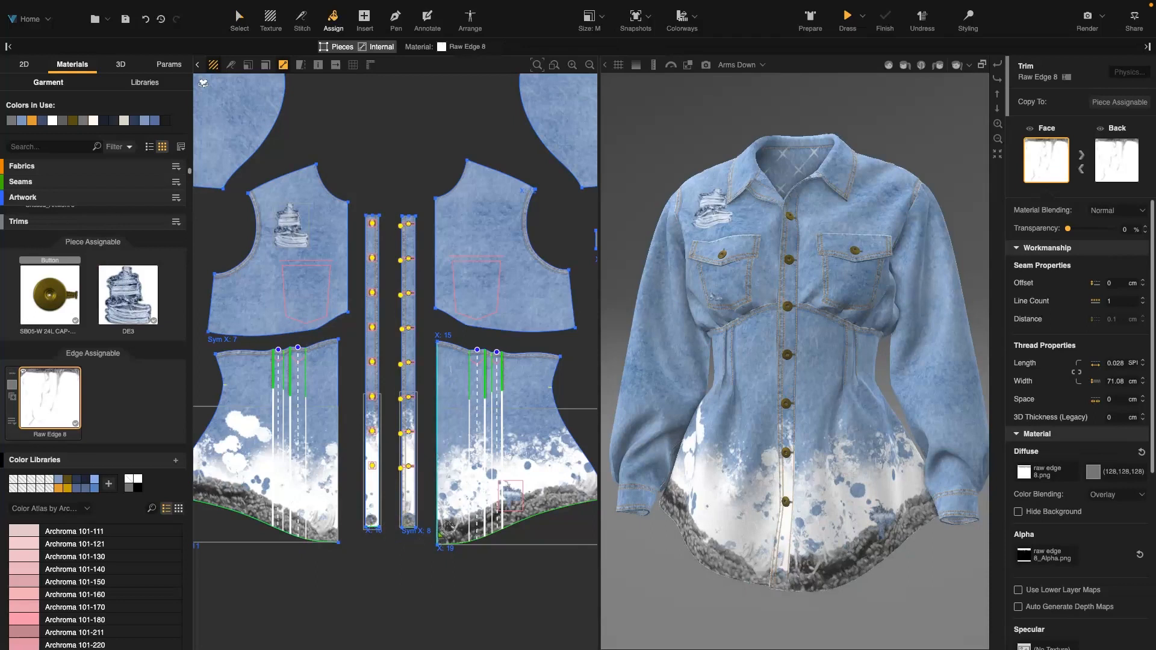
Step: Assign the Raw Edge 8 trim to the curved hem edges of both back skirt pieces
{"action": "scroll", "coordinate": [442, 531], "scroll_direction": "down", "scroll_amount": 5}
{"action": "scroll", "coordinate": [359, 477], "scroll_direction": "up", "scroll_amount": 4}
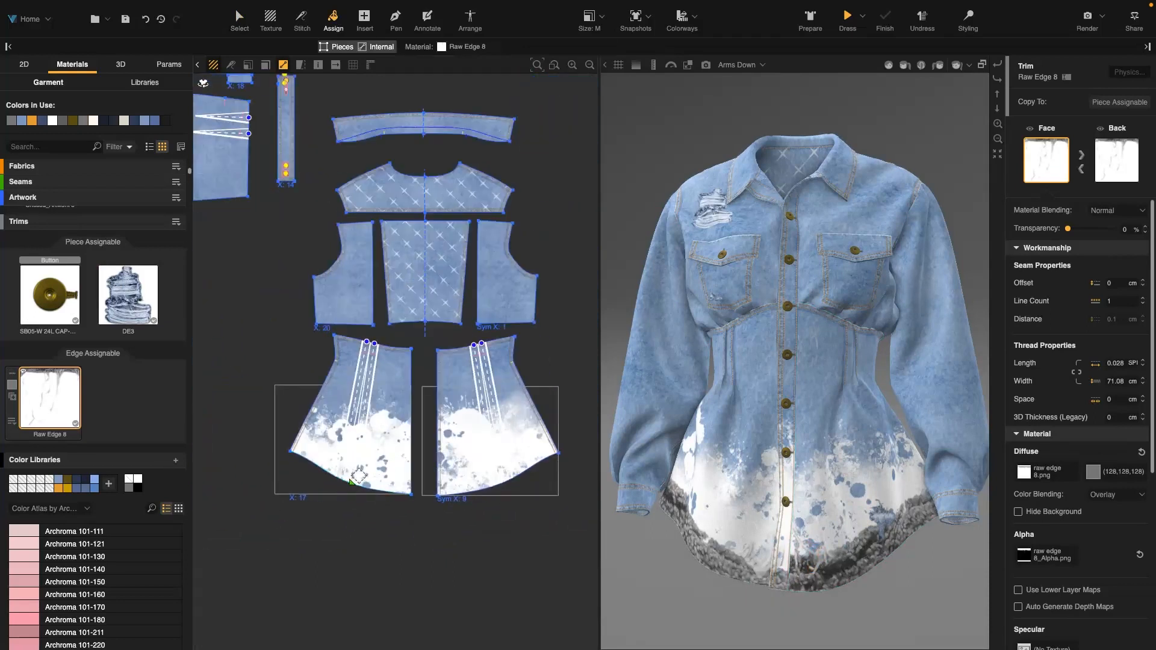
{"action": "left_click", "coordinate": [352, 481]}
{"action": "left_click", "coordinate": [472, 490]}
{"action": "scroll", "coordinate": [283, 458], "scroll_direction": "down", "scroll_amount": 3}
{"action": "middle_click_drag", "start_coordinate": [277, 445], "coordinate": [427, 444]}
{"action": "scroll", "coordinate": [274, 468], "scroll_direction": "up", "scroll_amount": 2}
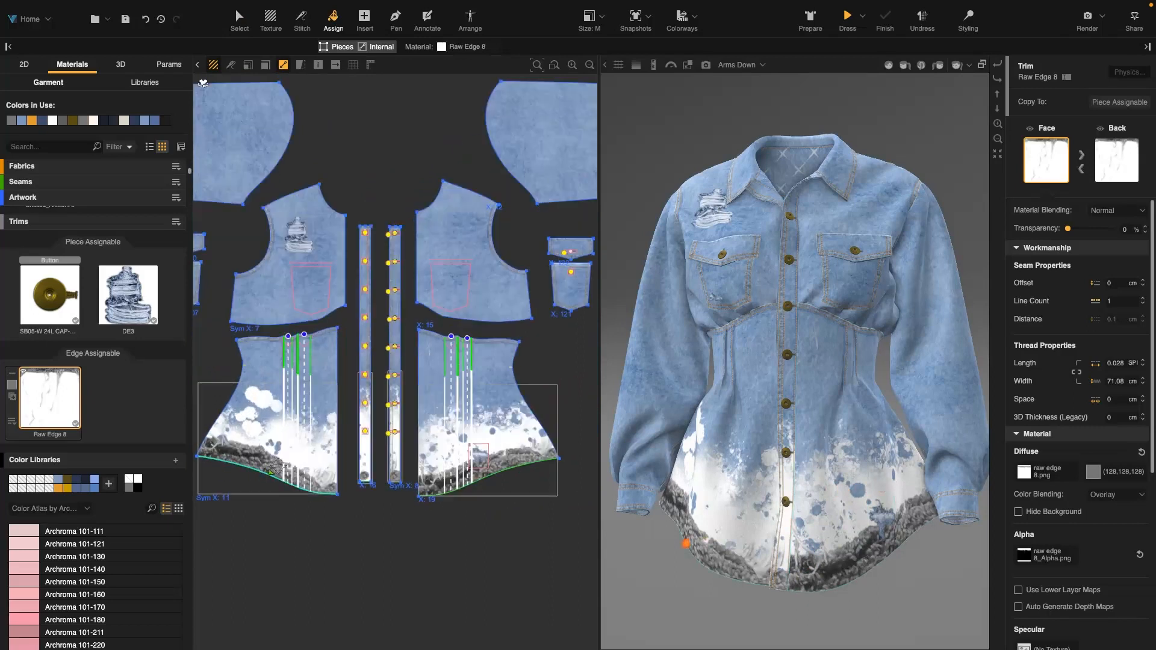
{"action": "scroll", "coordinate": [363, 461], "scroll_direction": "up", "scroll_amount": 1}
{"action": "middle_click_drag", "start_coordinate": [356, 465], "coordinate": [361, 465]}
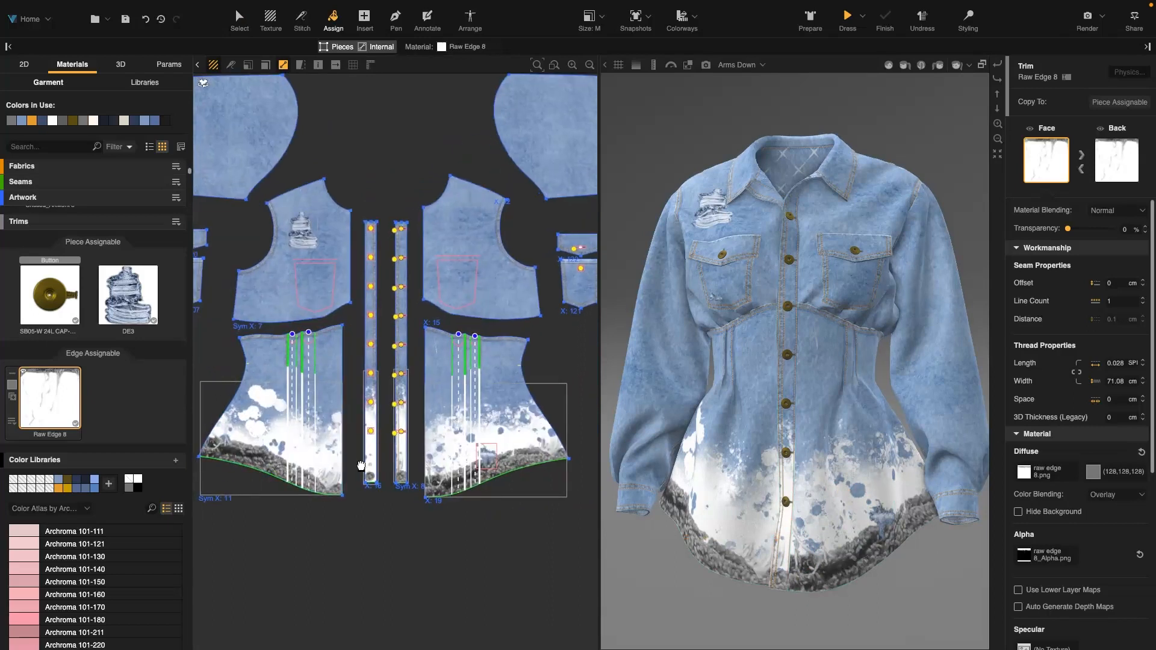
{"action": "middle_click_drag", "start_coordinate": [362, 465], "coordinate": [368, 465]}
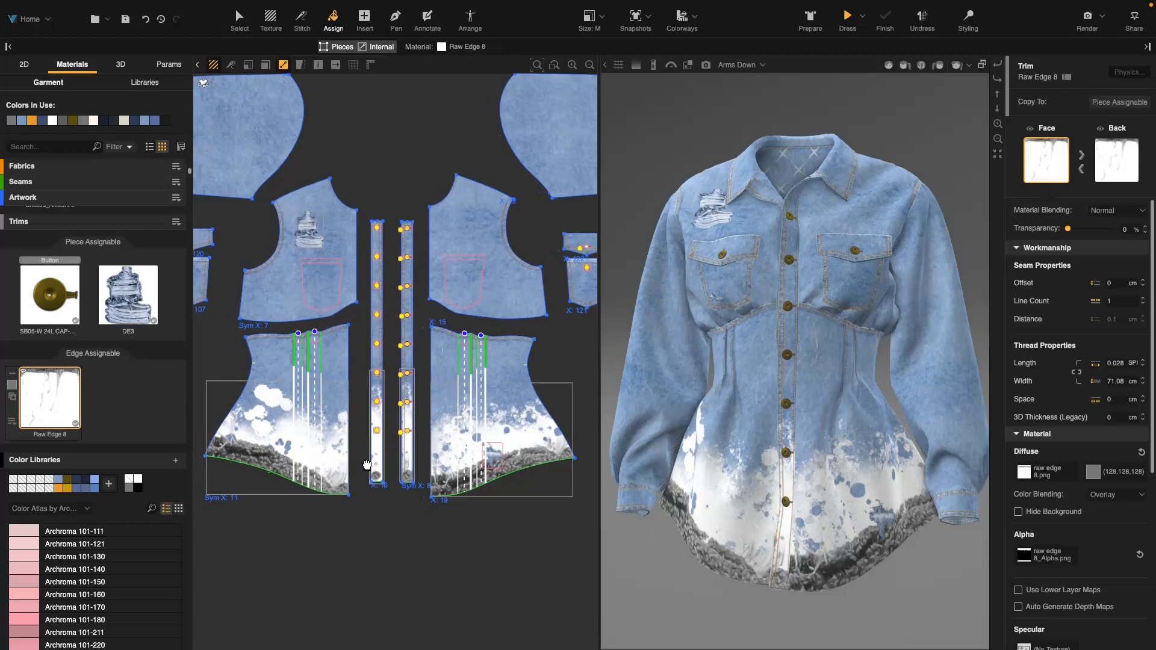
Step: Scale the Raw Edge 8 diffuse image to a size of 15%
{"action": "left_click", "coordinate": [1037, 479]}
{"action": "left_click_drag", "start_coordinate": [1049, 437], "coordinate": [1005, 442]}
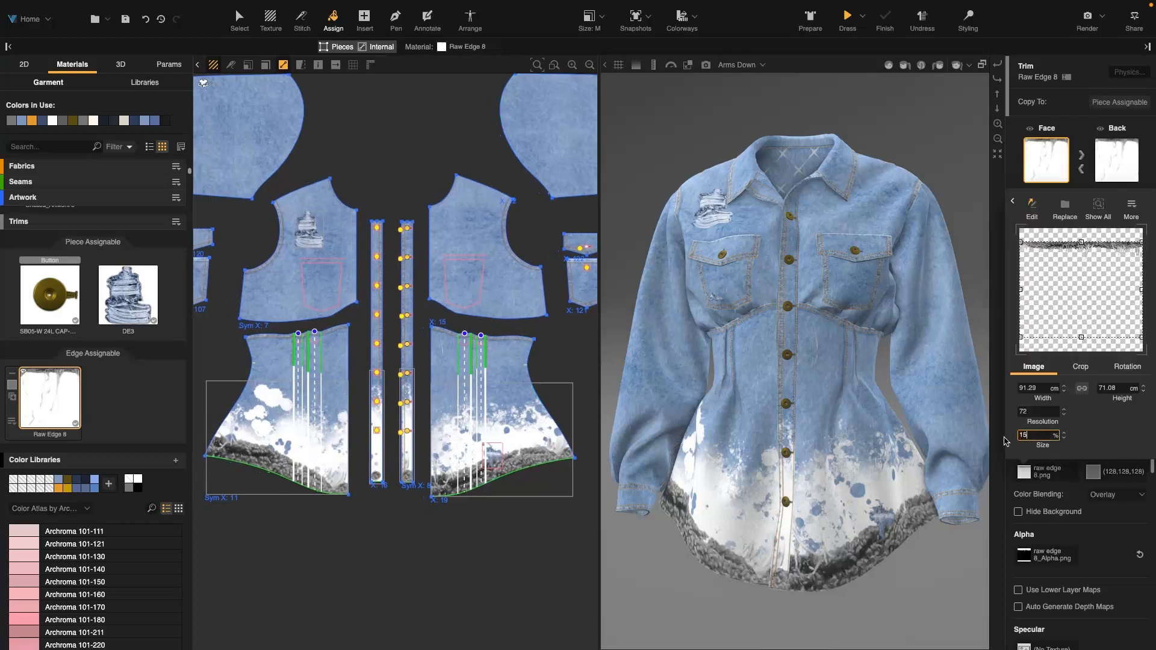
{"action": "type", "text": "15"}
{"action": "key", "text": "Return"}
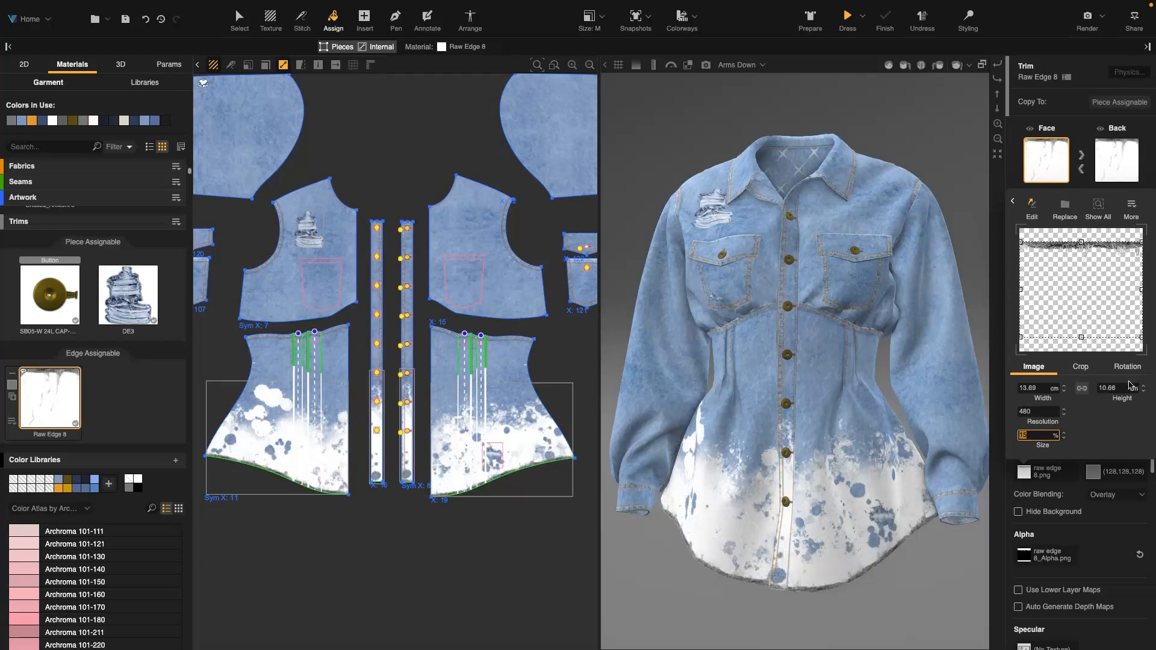
Step: Rotate the Raw Edge 8 image by 180 degrees and hide the trim's background
{"action": "left_click", "coordinate": [1127, 366]}
{"action": "left_click", "coordinate": [1117, 408]}
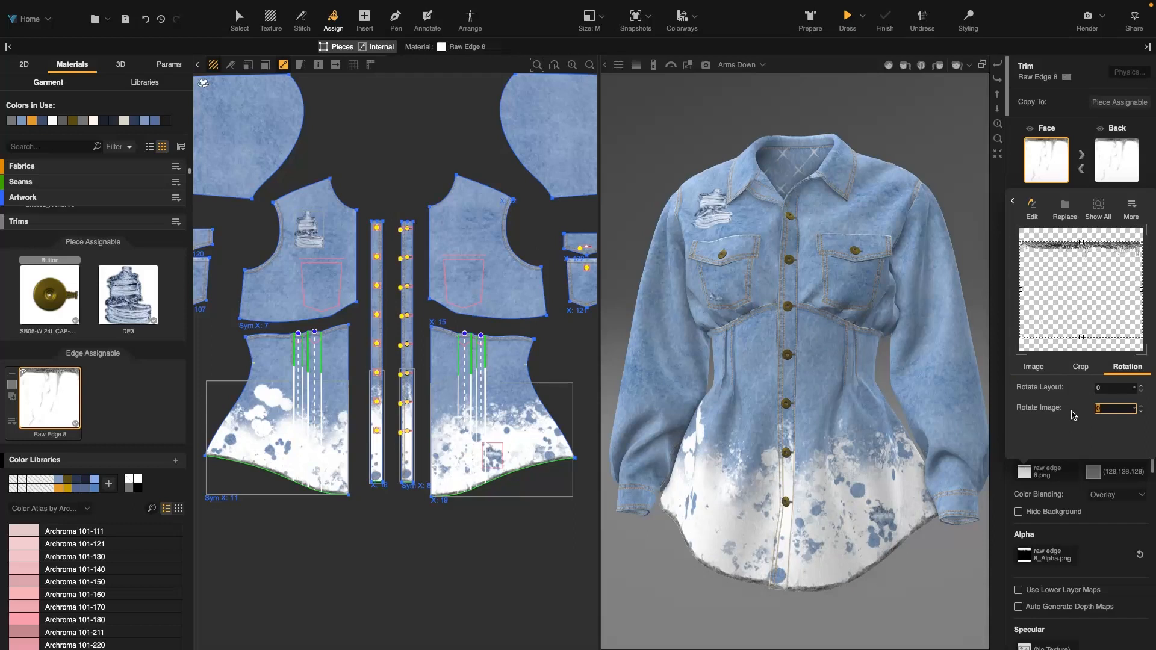
{"action": "type", "text": "180"}
{"action": "key", "text": "Return"}
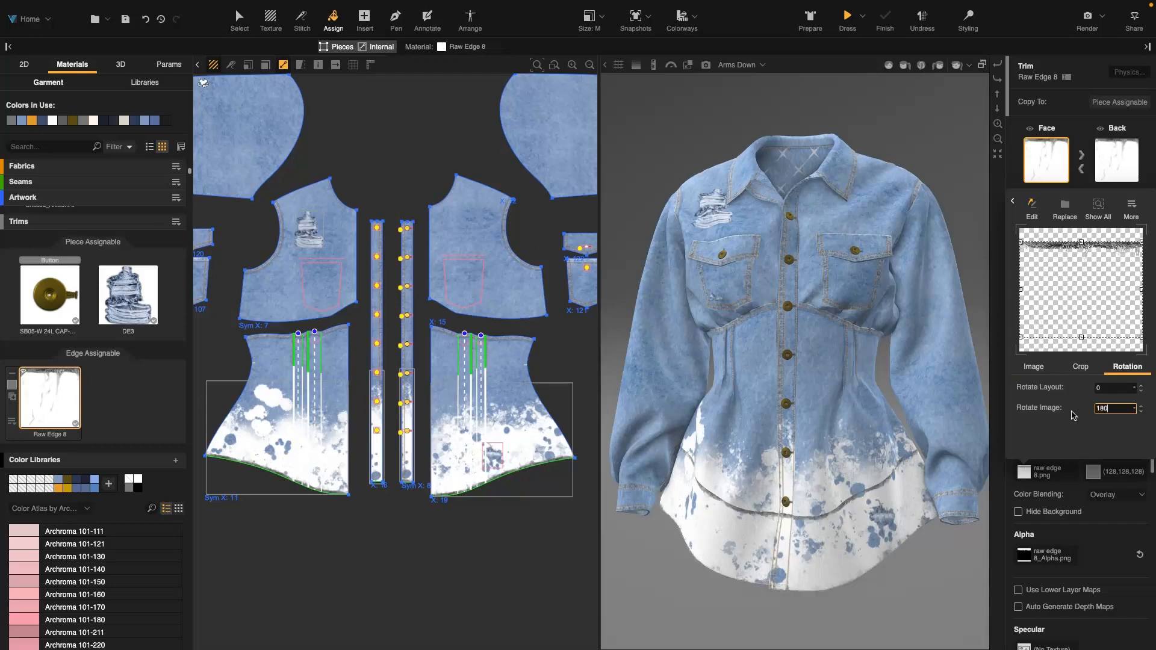
{"action": "left_click", "coordinate": [1114, 523]}
{"action": "left_click", "coordinate": [1059, 513]}
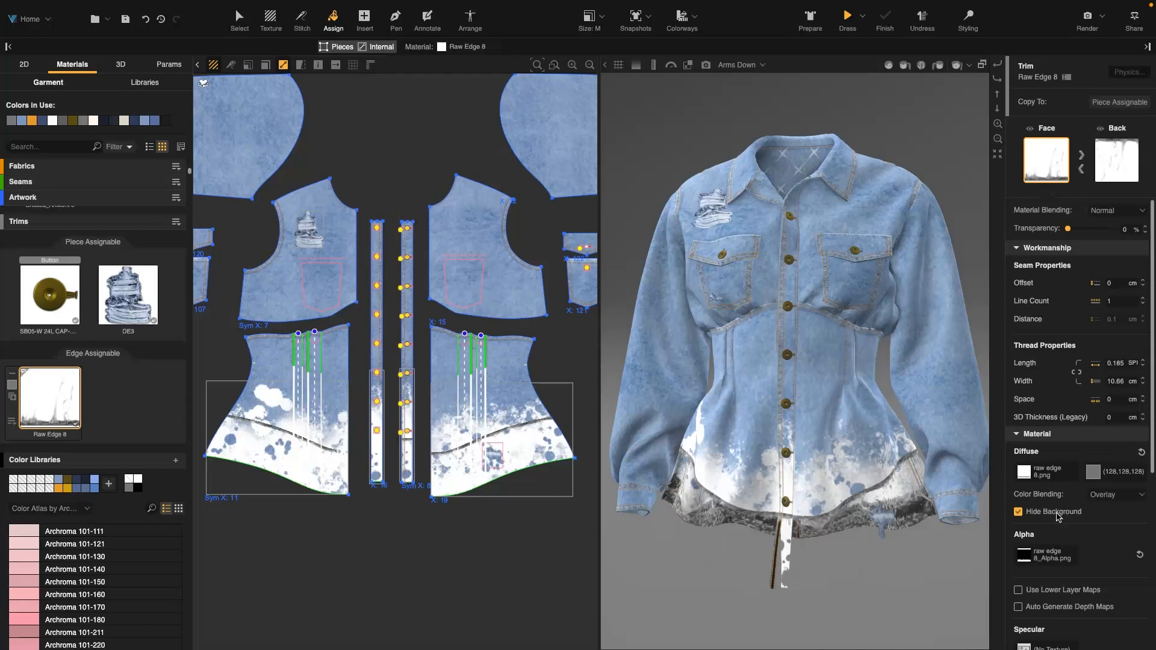
Step: Crop the Raw Edge 8 image to a height of 2.5 cm, positioning the crop over the frayed band
{"action": "left_click", "coordinate": [1058, 475]}
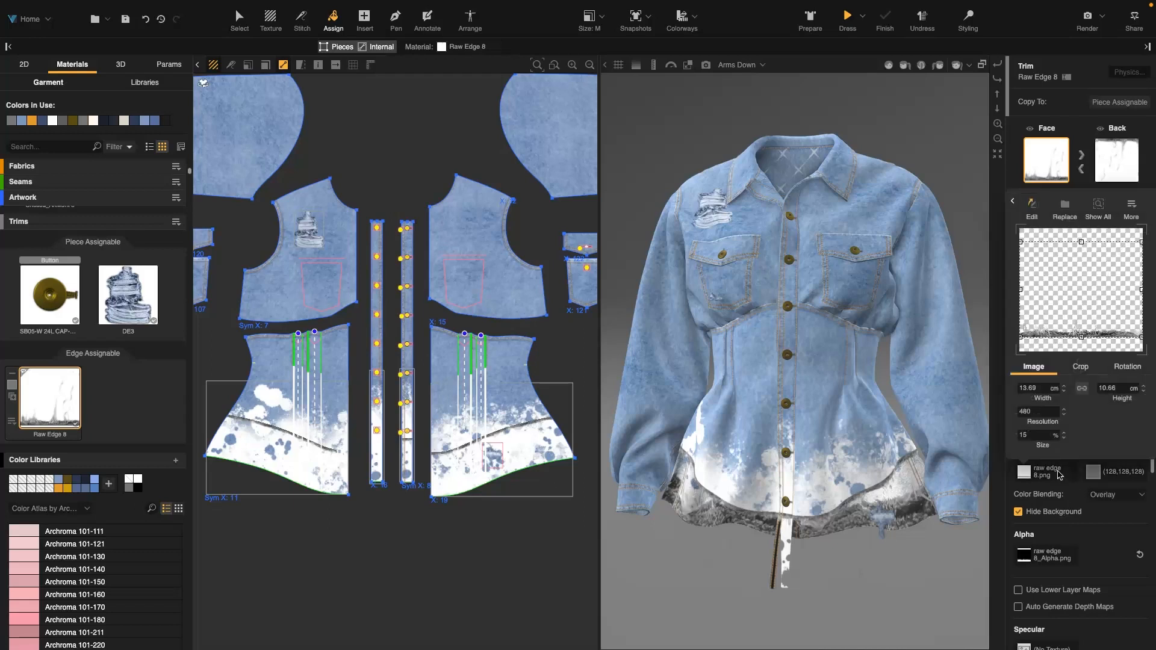
{"action": "left_click", "coordinate": [1082, 369]}
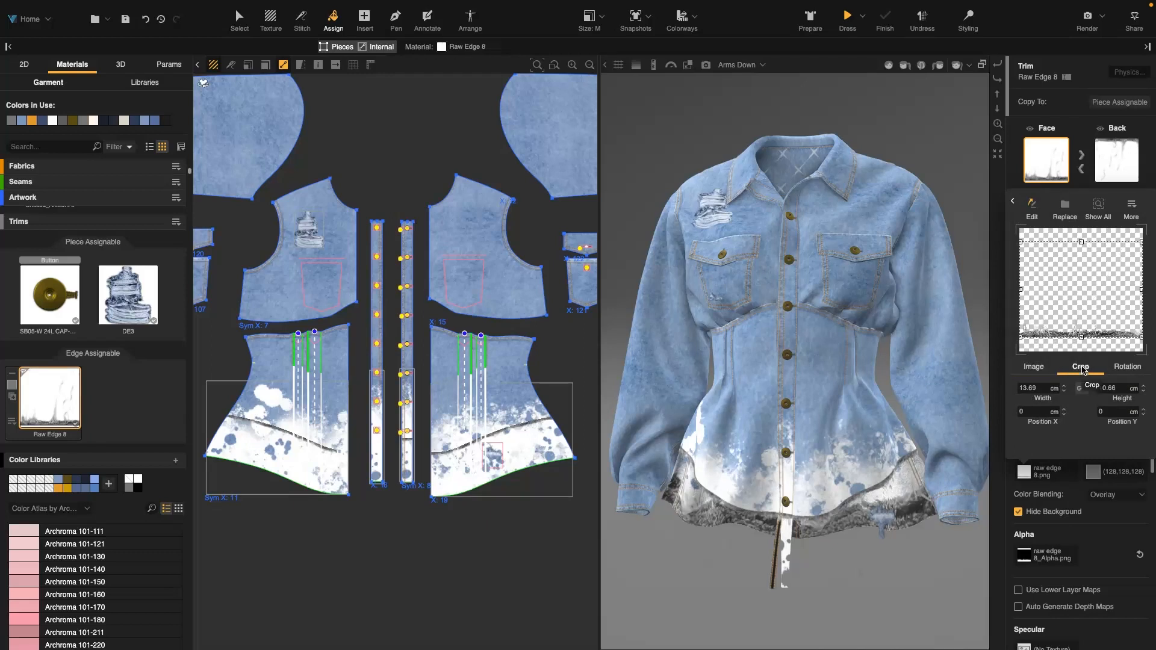
{"action": "left_click", "coordinate": [1117, 388]}
{"action": "type", "text": "2.5"}
{"action": "key", "text": "Return"}
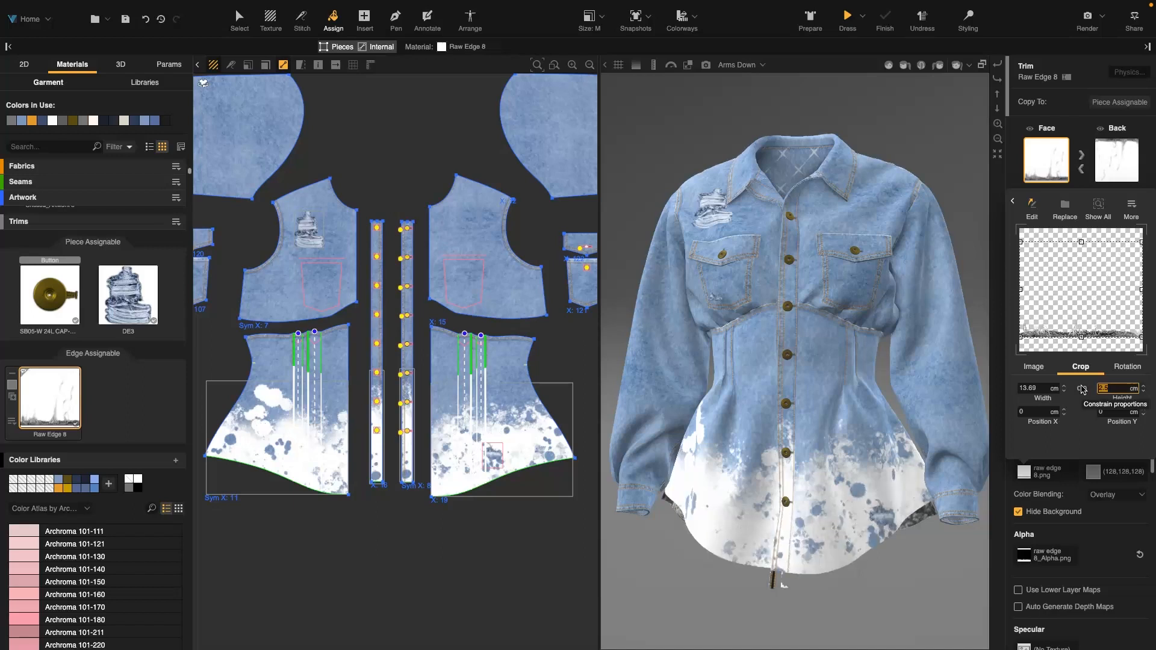
{"action": "left_click_drag", "start_coordinate": [1096, 264], "coordinate": [1099, 337]}
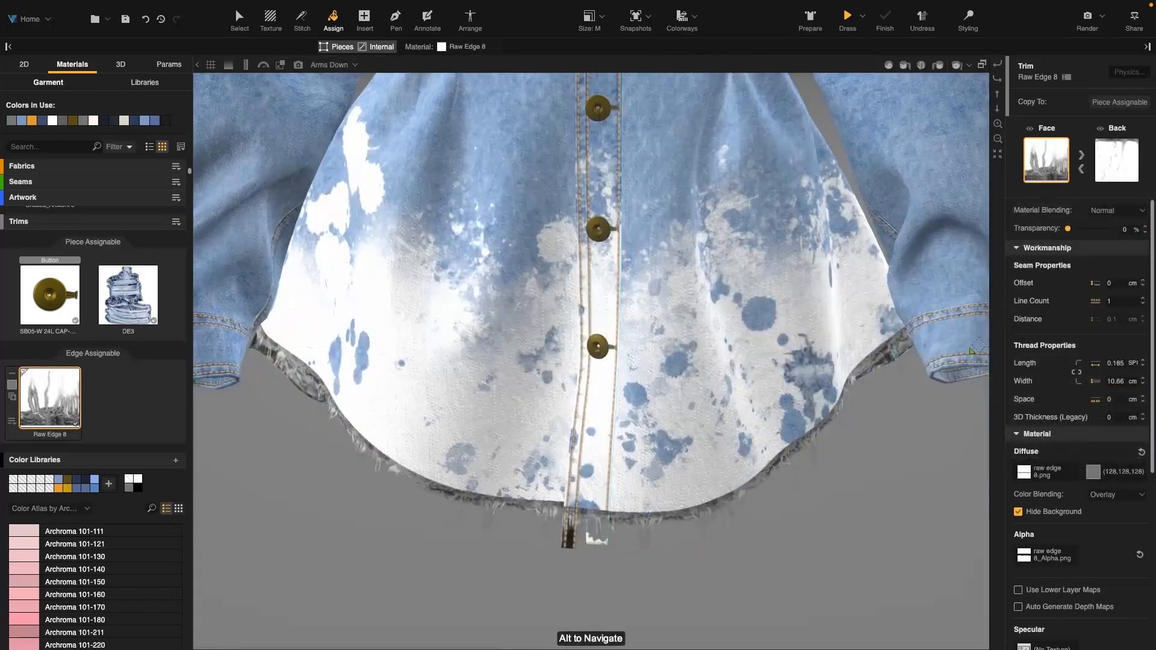
Step: Try a near-white diffuse color of RGB (252,254,255) on the Raw Edge 8 trim
{"action": "left_click", "coordinate": [1100, 474]}
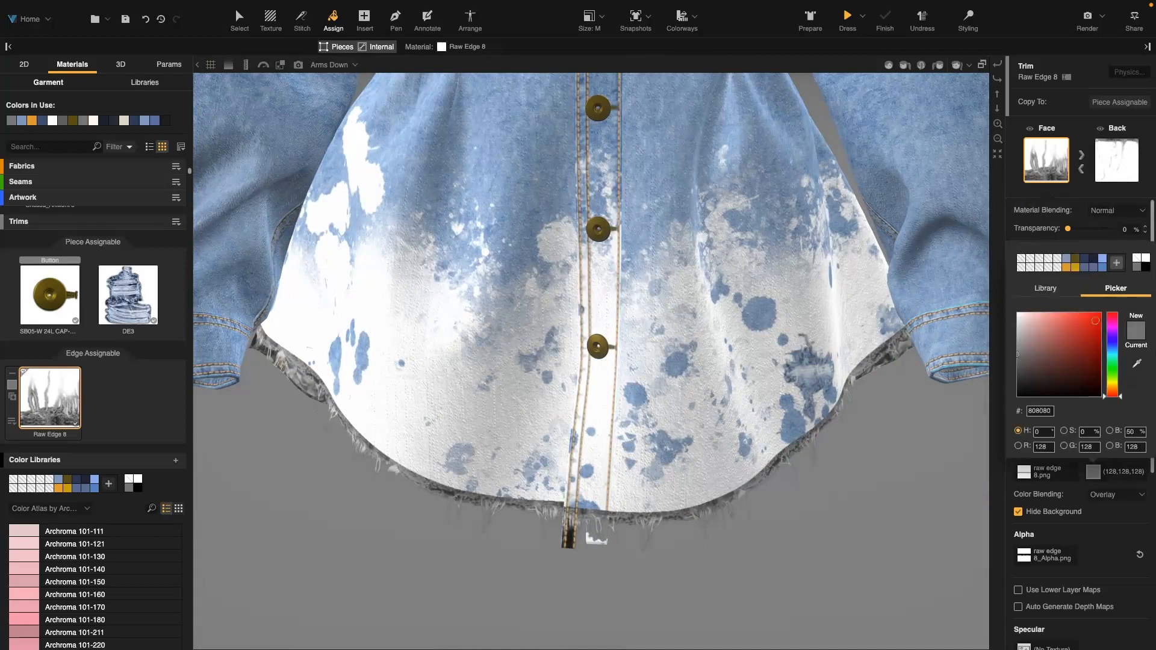
{"action": "left_click", "coordinate": [1064, 267]}
{"action": "left_click", "coordinate": [1024, 319]}
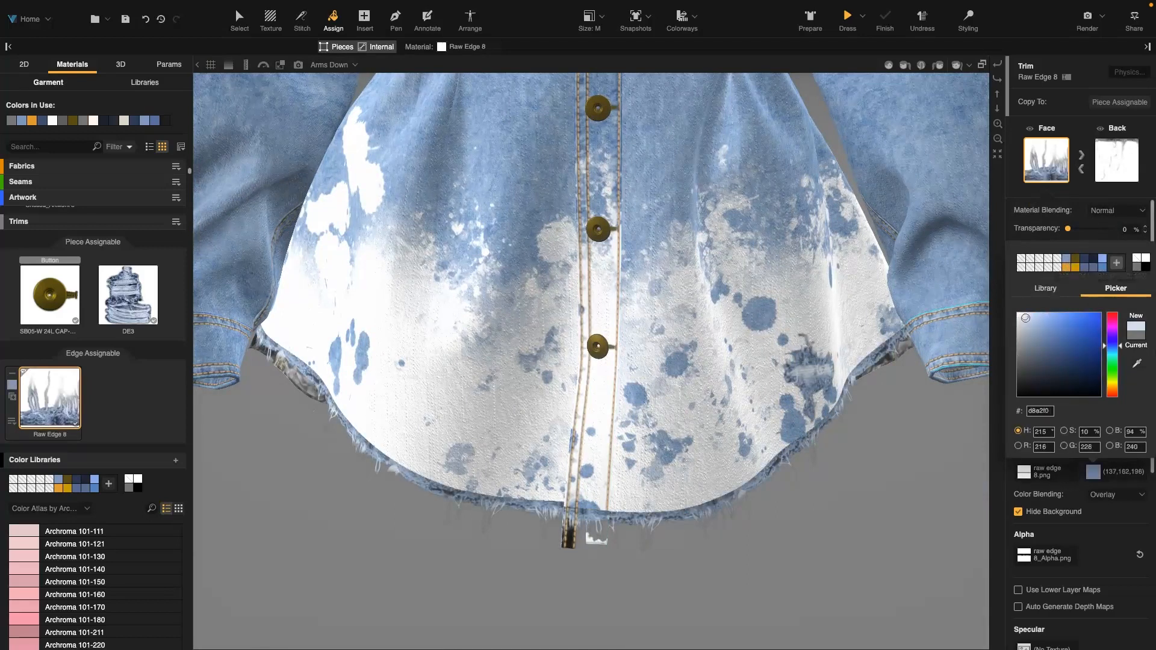
{"action": "left_click_drag", "start_coordinate": [1024, 319], "coordinate": [1018, 314]}
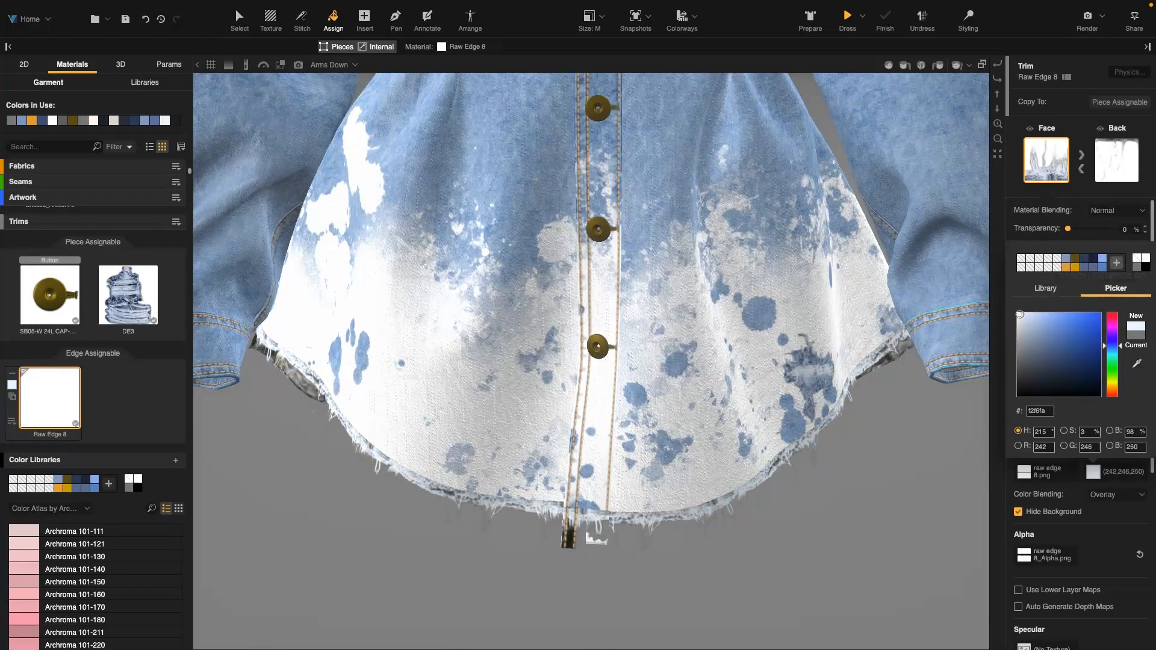
{"action": "left_click", "coordinate": [1079, 243]}
Step: Try Recolor blending on the Raw Edge 8 trim with a light grey diffuse color of RGB (224,224,224)
{"action": "left_click", "coordinate": [1123, 495]}
{"action": "left_click", "coordinate": [1119, 522]}
{"action": "left_click", "coordinate": [1122, 495]}
{"action": "left_click", "coordinate": [1123, 534]}
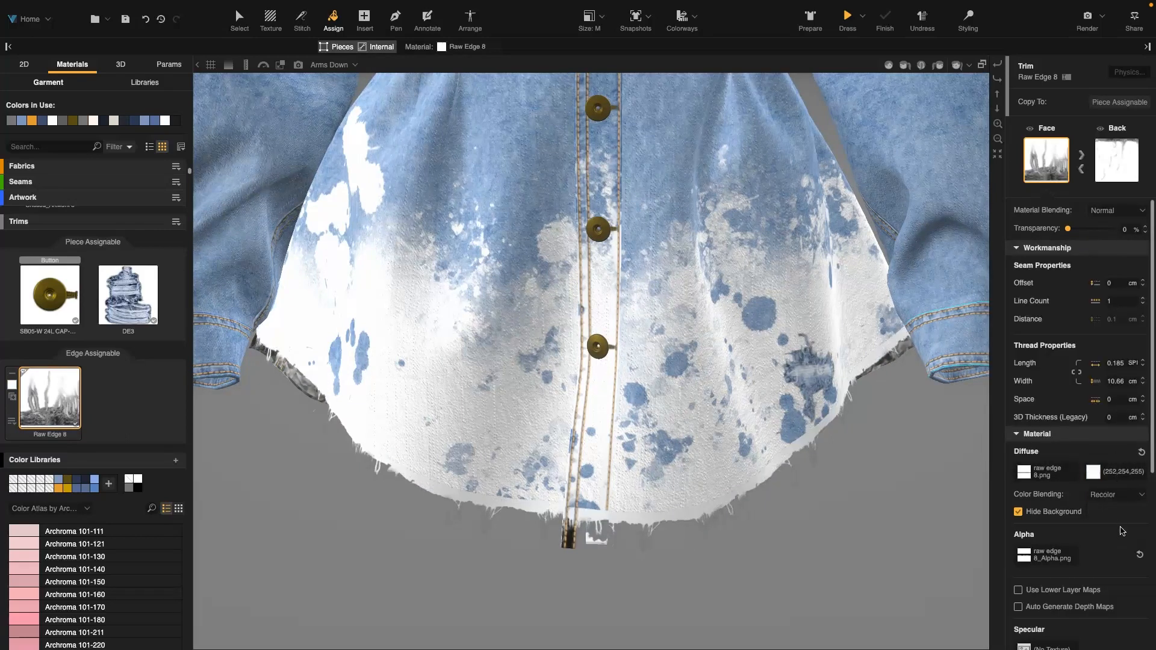
{"action": "left_click", "coordinate": [1093, 471]}
{"action": "mouse_move", "coordinate": [1027, 317]}
{"action": "left_mouse_down"}
{"action": "mouse_move", "coordinate": [1003, 325]}
{"action": "mouse_move", "coordinate": [1010, 335]}
{"action": "mouse_move", "coordinate": [1014, 321]}
{"action": "left_mouse_up"}
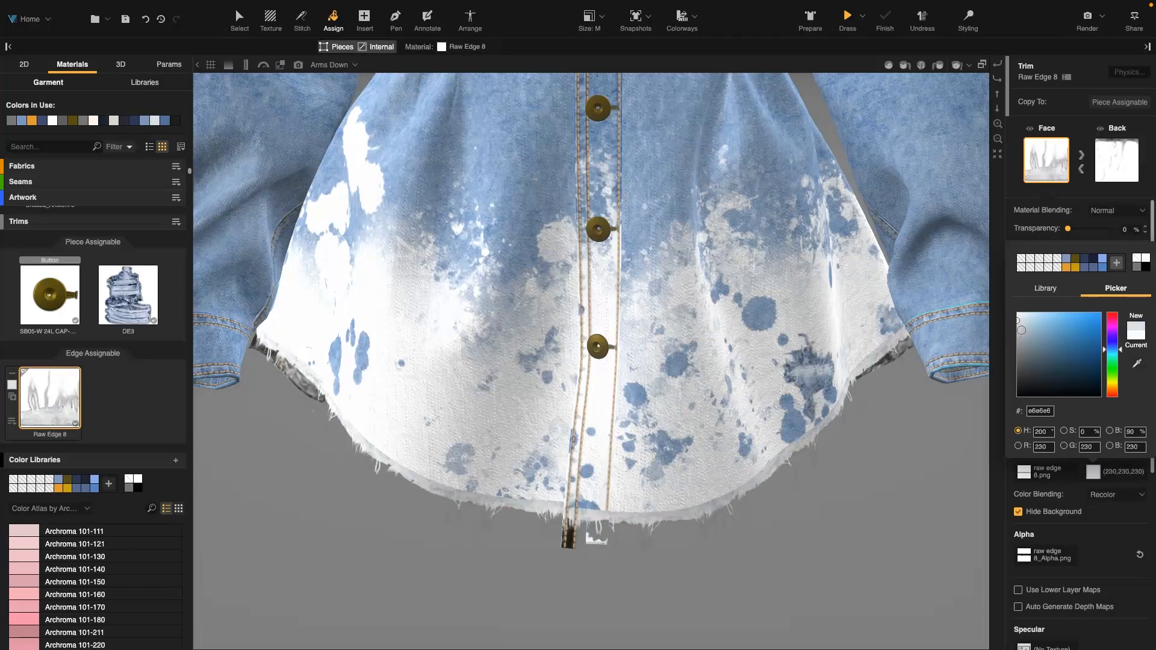
{"action": "mouse_move", "coordinate": [1011, 324]}
{"action": "left_mouse_down"}
{"action": "mouse_move", "coordinate": [1020, 313]}
{"action": "mouse_move", "coordinate": [1017, 323]}
{"action": "left_mouse_up"}
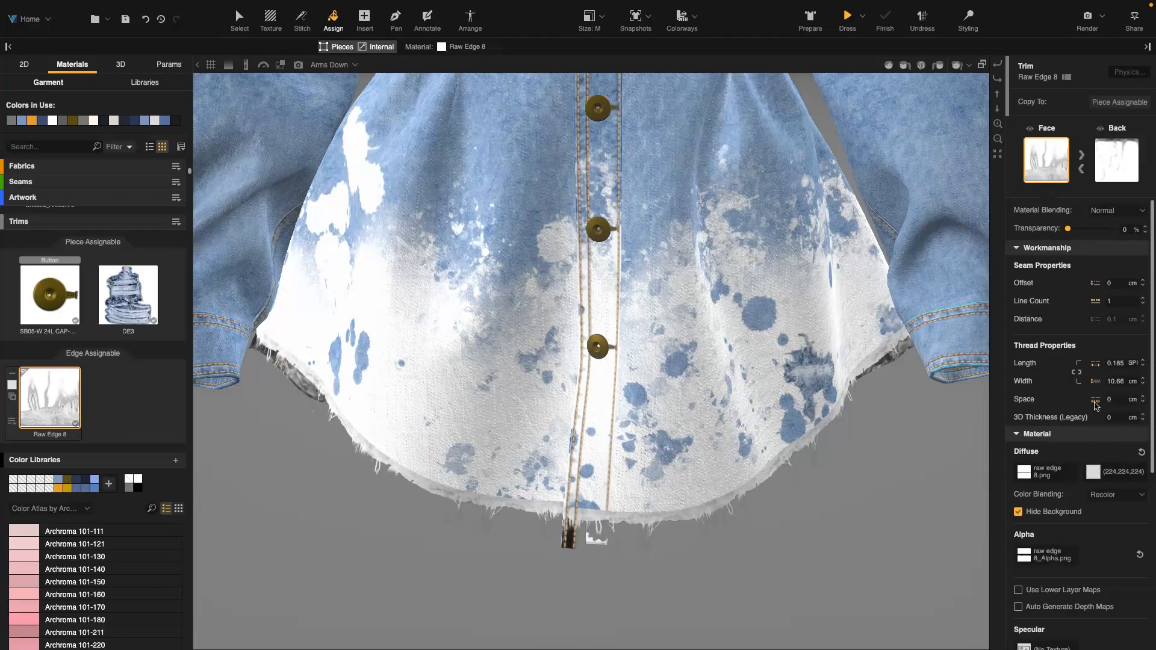
Step: Switch the Raw Edge 8 trim's color blending back to Overlay and set its diffuse color to RGB (230,240,255)
{"action": "left_click", "coordinate": [1111, 494]}
{"action": "left_click", "coordinate": [1110, 511]}
{"action": "left_click", "coordinate": [1096, 474]}
{"action": "mouse_move", "coordinate": [1024, 314]}
{"action": "left_mouse_down"}
{"action": "mouse_move", "coordinate": [1001, 300]}
{"action": "mouse_move", "coordinate": [1025, 309]}
{"action": "left_mouse_up"}
{"action": "left_click", "coordinate": [1065, 260]}
{"action": "left_click", "coordinate": [1023, 313]}
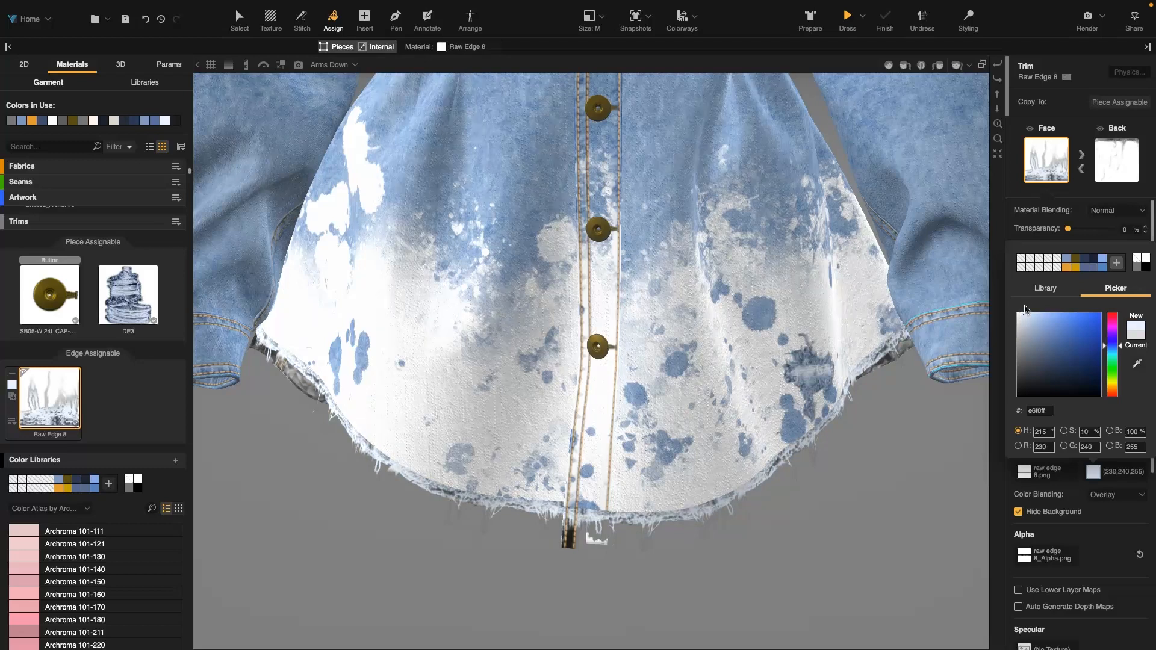
Step: Copy the Raw Edge 8 trim's face material to its back side
{"action": "right_click_drag", "start_coordinate": [915, 421], "coordinate": [805, 313]}
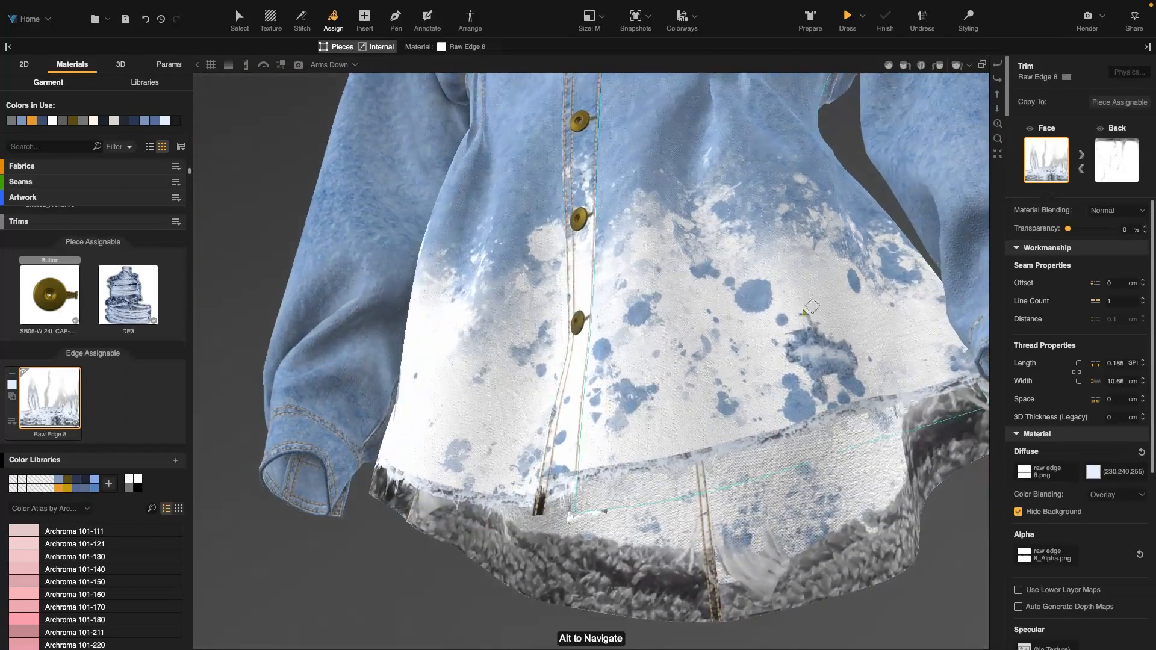
{"action": "left_click", "coordinate": [1083, 161]}
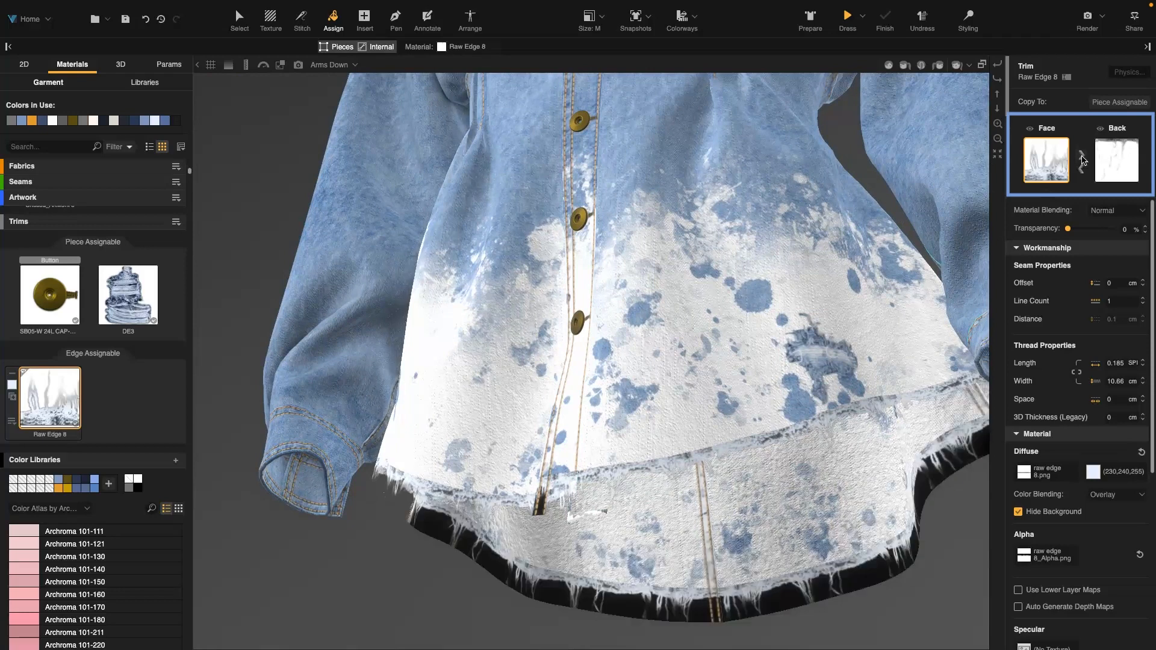
{"action": "scroll", "coordinate": [653, 531], "scroll_direction": "down", "scroll_amount": 5}
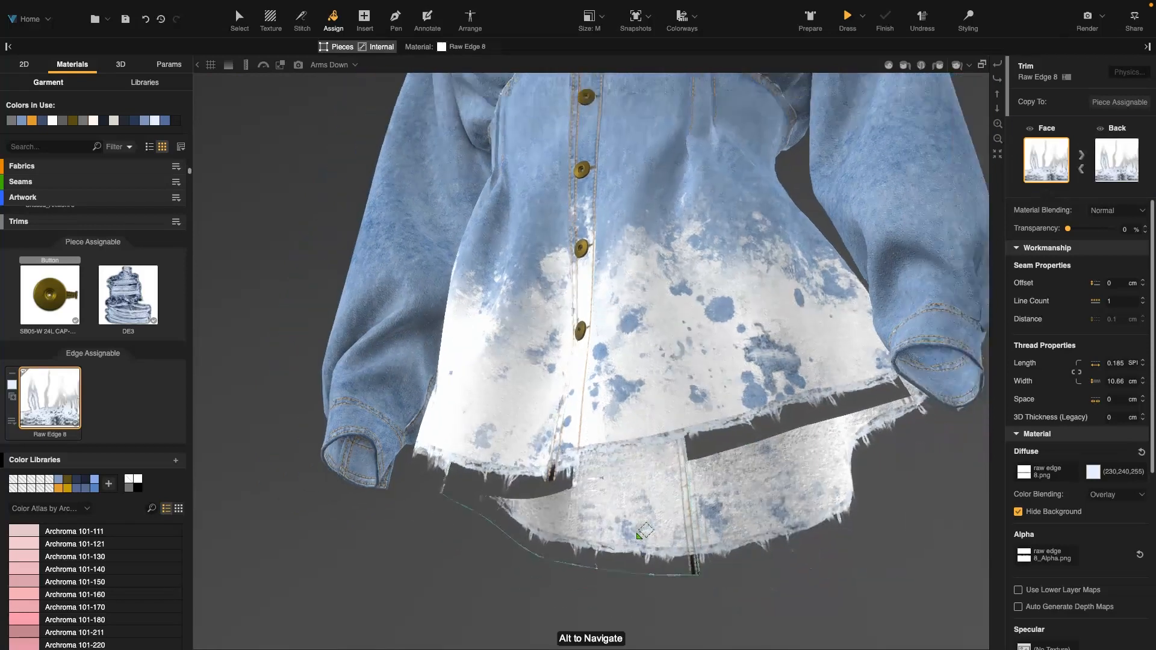
{"action": "left_click_drag", "start_coordinate": [401, 279], "coordinate": [583, 464], "text": "alt"}
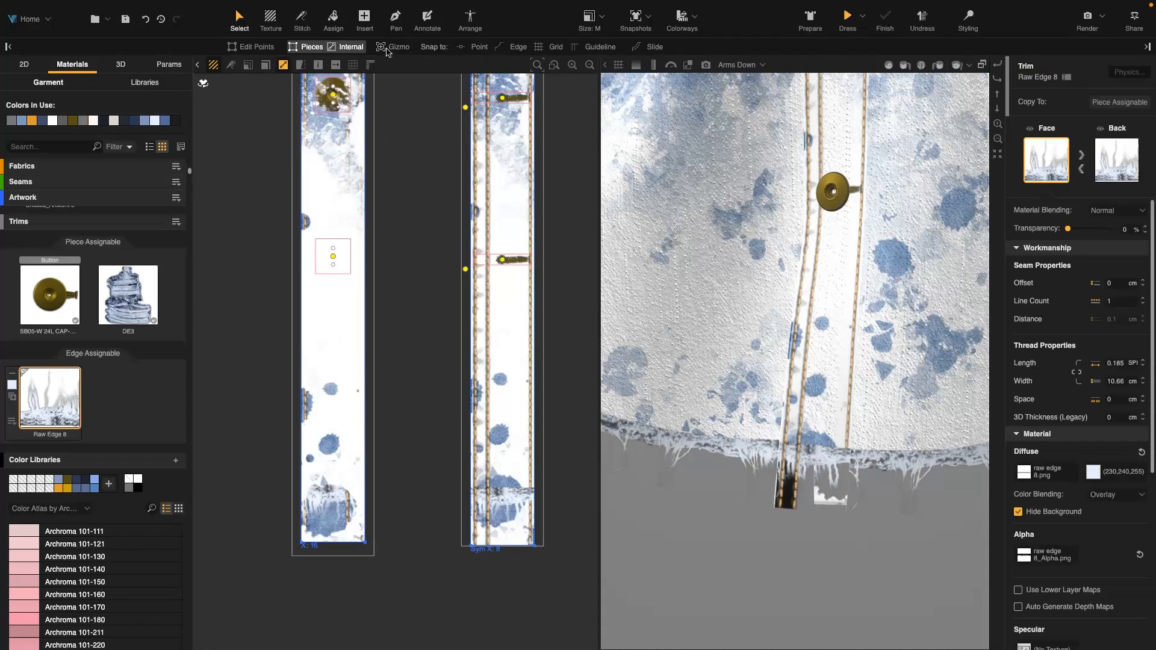
Step: Add a point on the right edge of placket Sym X: 8, 2.5 cm above its hem, and make it a corner point
{"action": "left_click", "coordinate": [396, 19]}
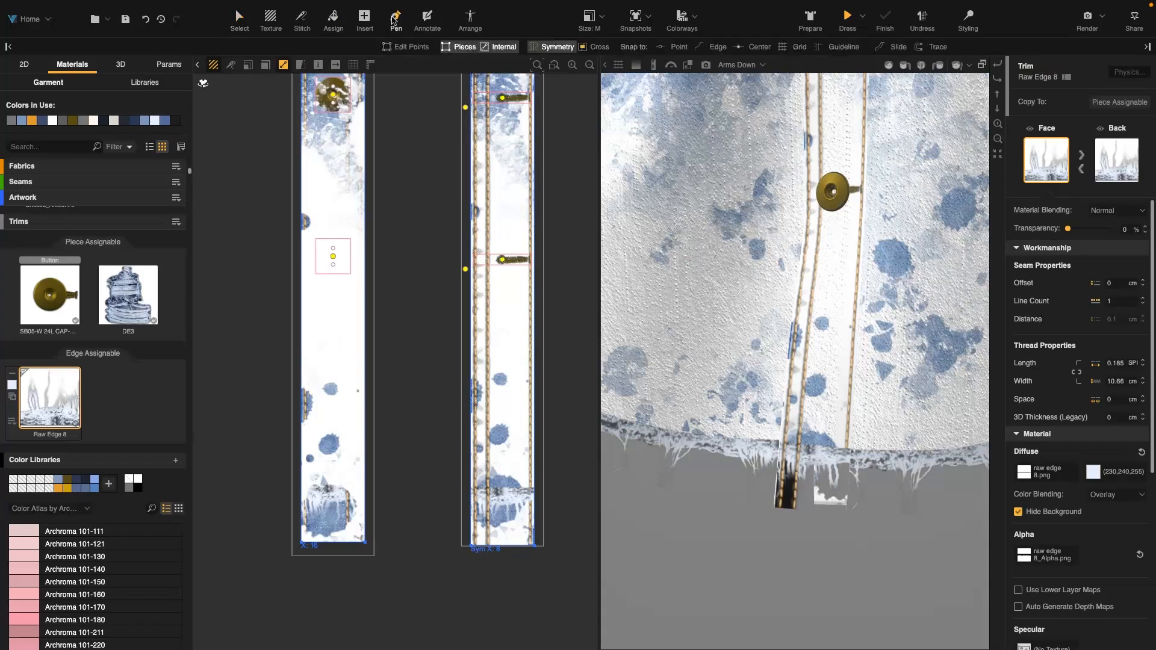
{"action": "left_click", "coordinate": [402, 48]}
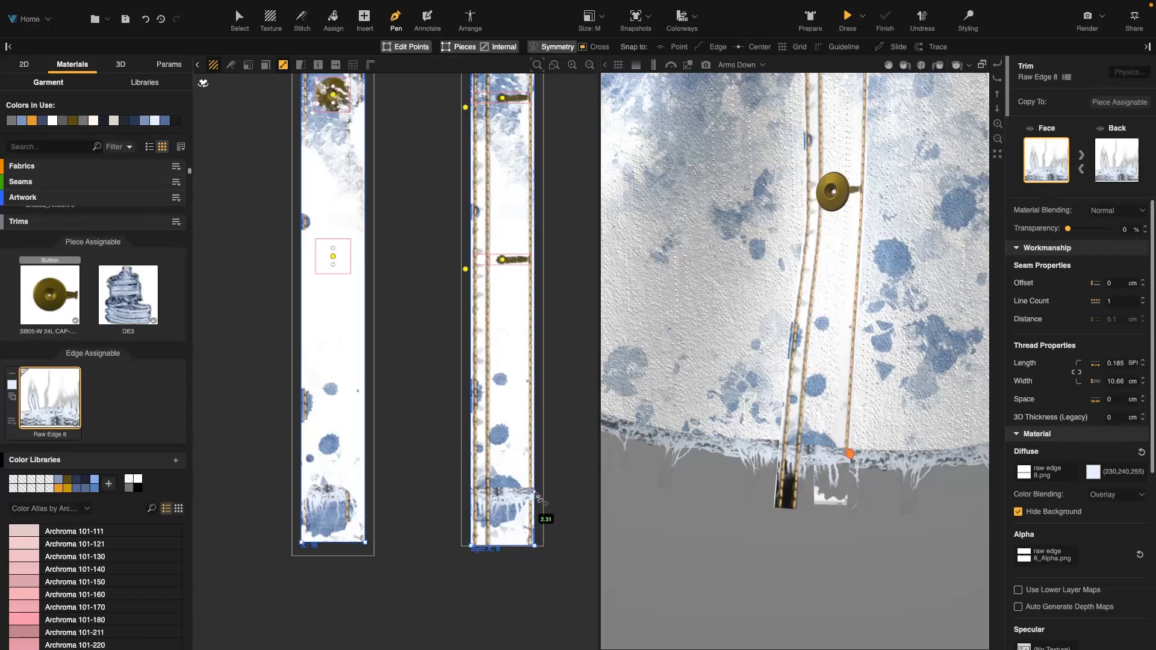
{"action": "left_click", "coordinate": [535, 492]}
{"action": "left_click", "coordinate": [551, 521]}
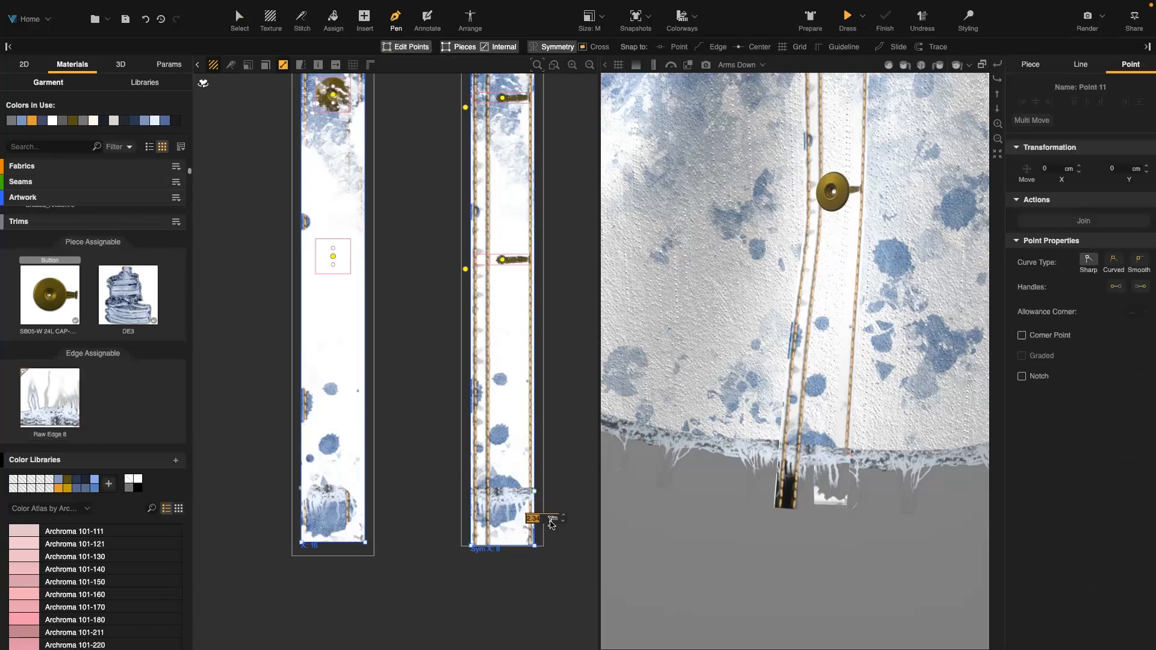
{"action": "key", "text": "Return"}
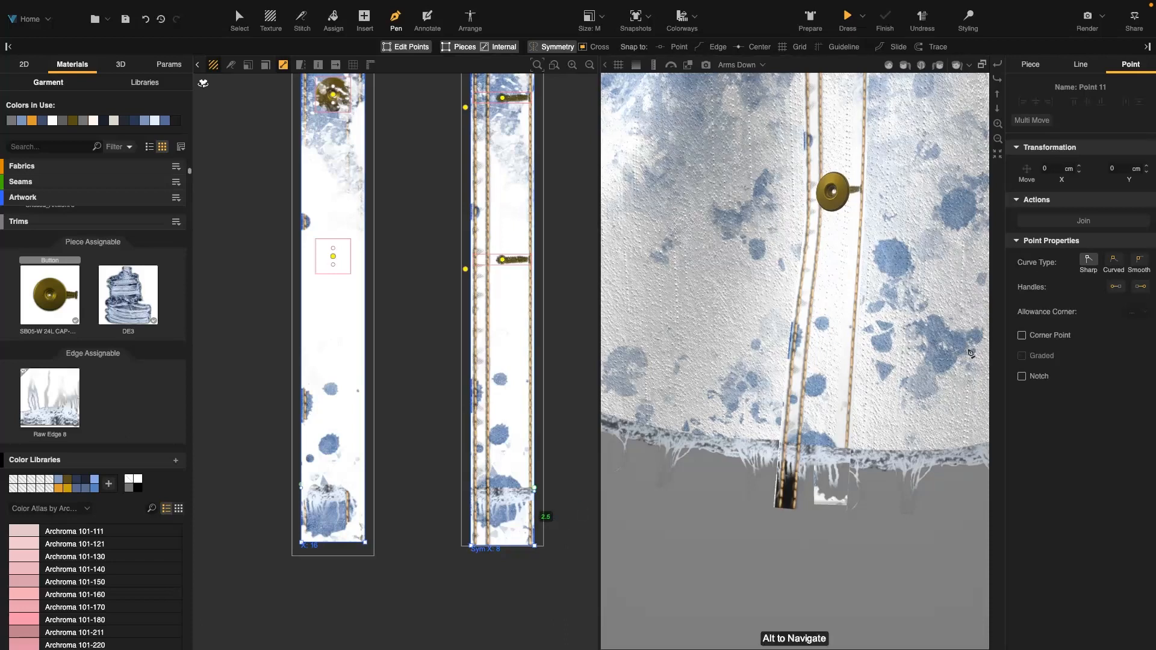
{"action": "left_click", "coordinate": [1041, 335]}
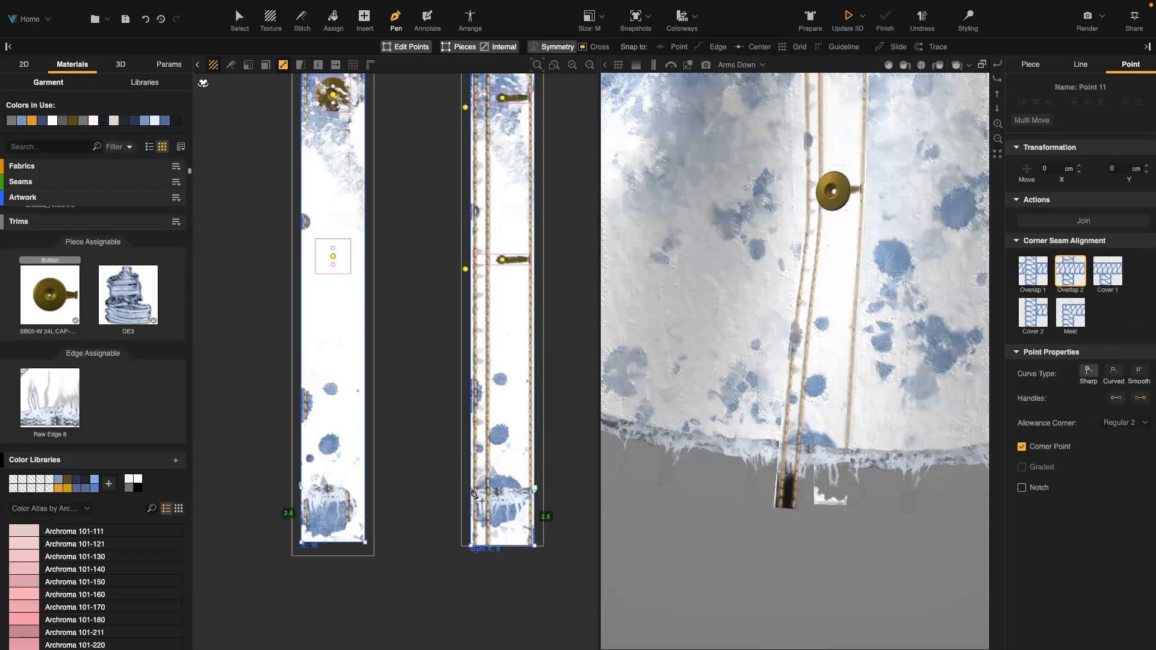
Step: Add a point on the left edge of placket Sym X: 8, 2.5 cm above its hem, and make it a corner point
{"action": "left_click", "coordinate": [472, 492]}
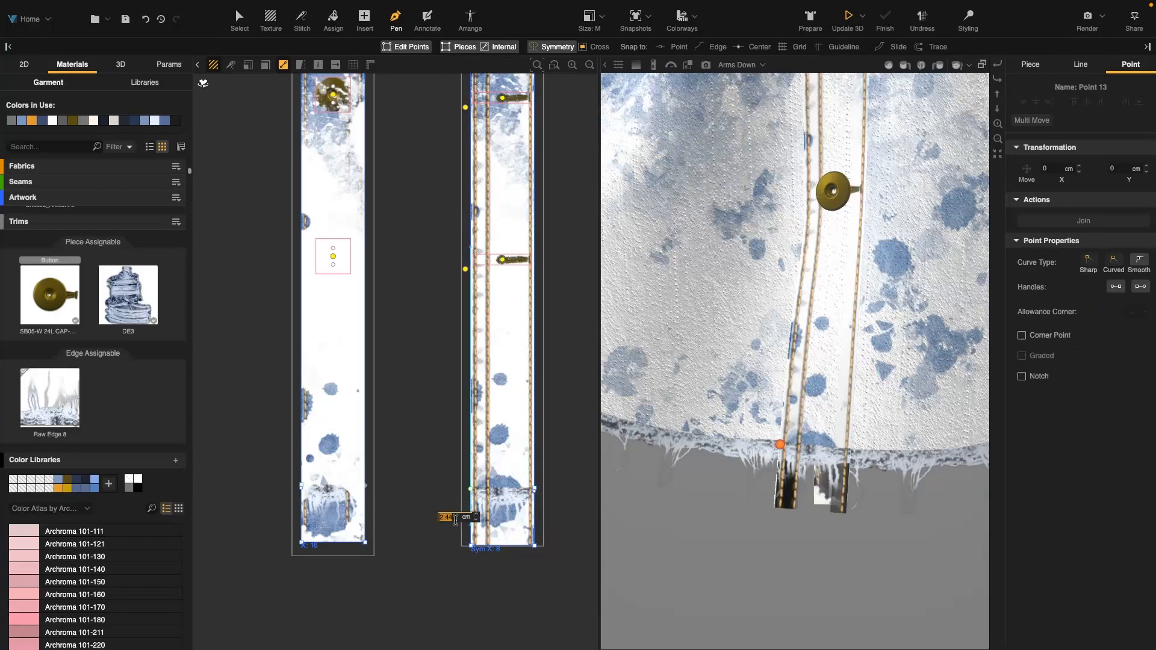
{"action": "key", "text": "Return"}
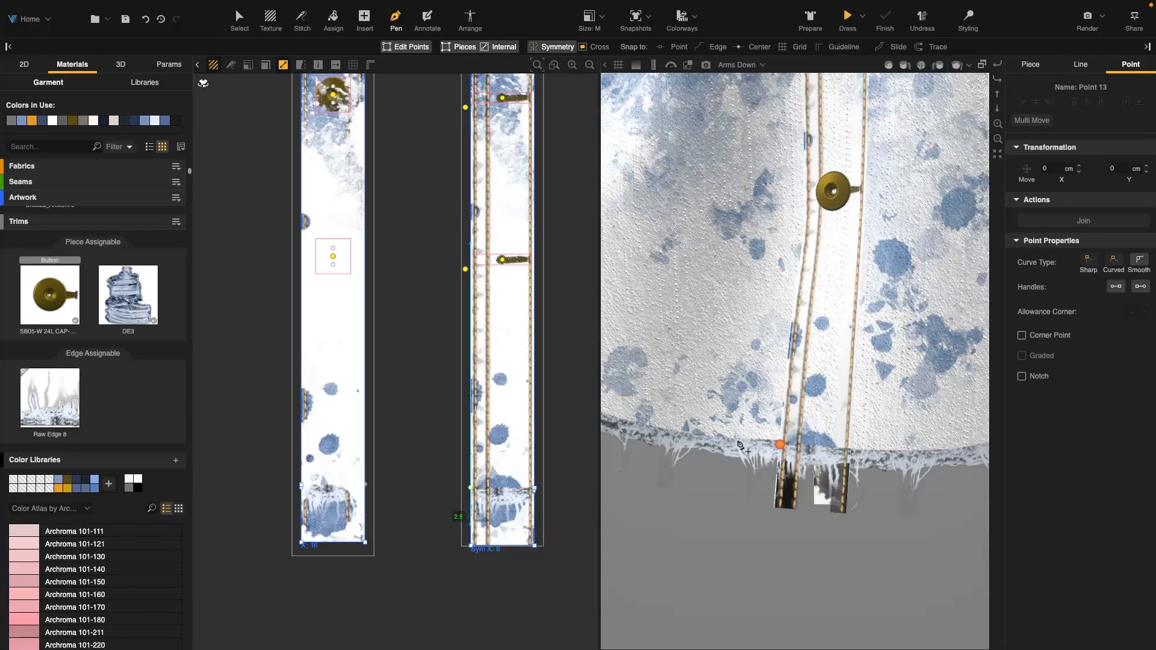
{"action": "left_click", "coordinate": [1042, 336]}
Step: Add a corner point on the front bodice's center-front edge, 2.5 cm above its hem
{"action": "scroll", "coordinate": [481, 428], "scroll_direction": "down", "scroll_amount": 2}
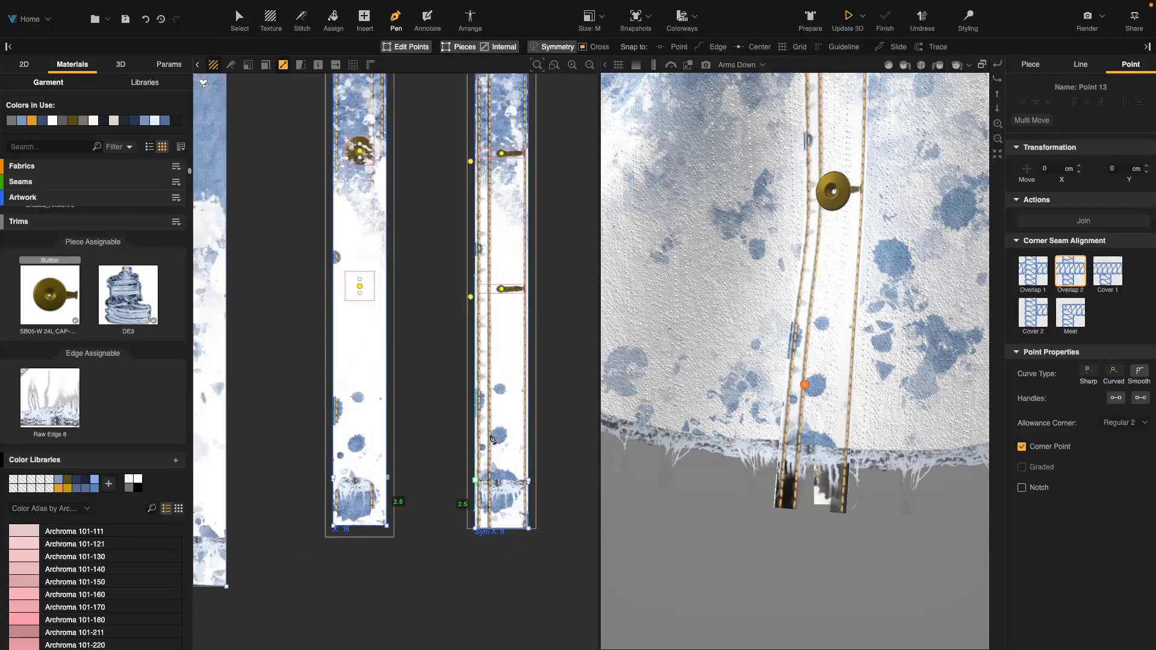
{"action": "middle_click_drag", "start_coordinate": [481, 428], "coordinate": [211, 423]}
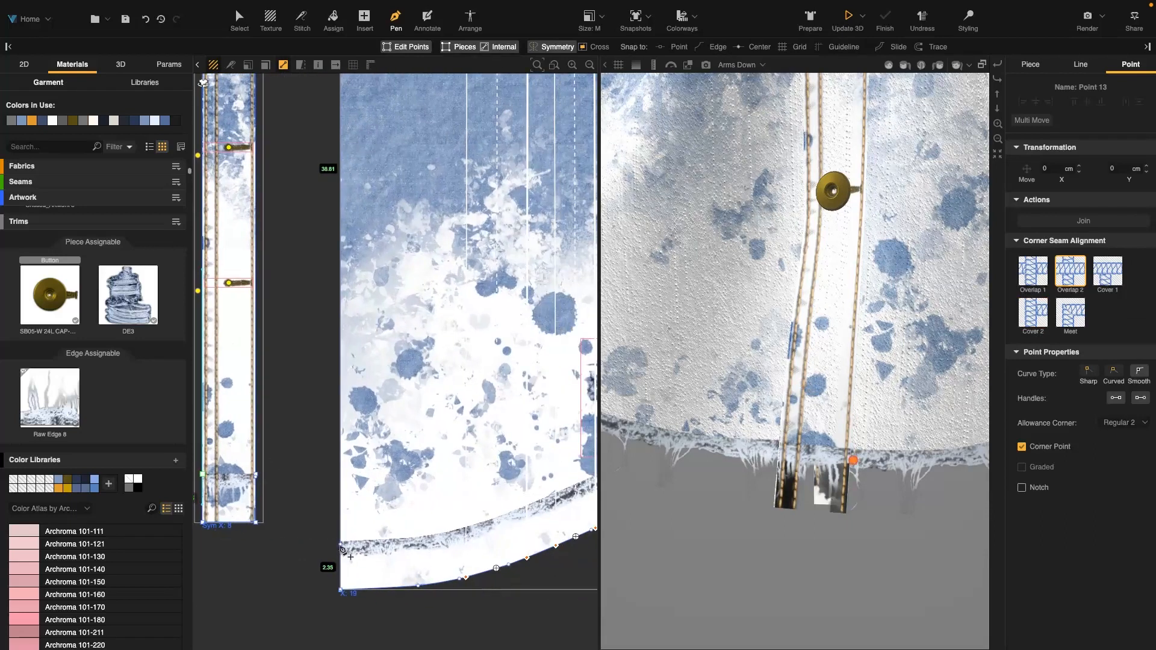
{"action": "left_click", "coordinate": [340, 545]}
{"action": "type", "text": "2.5"}
{"action": "key", "text": "Return"}
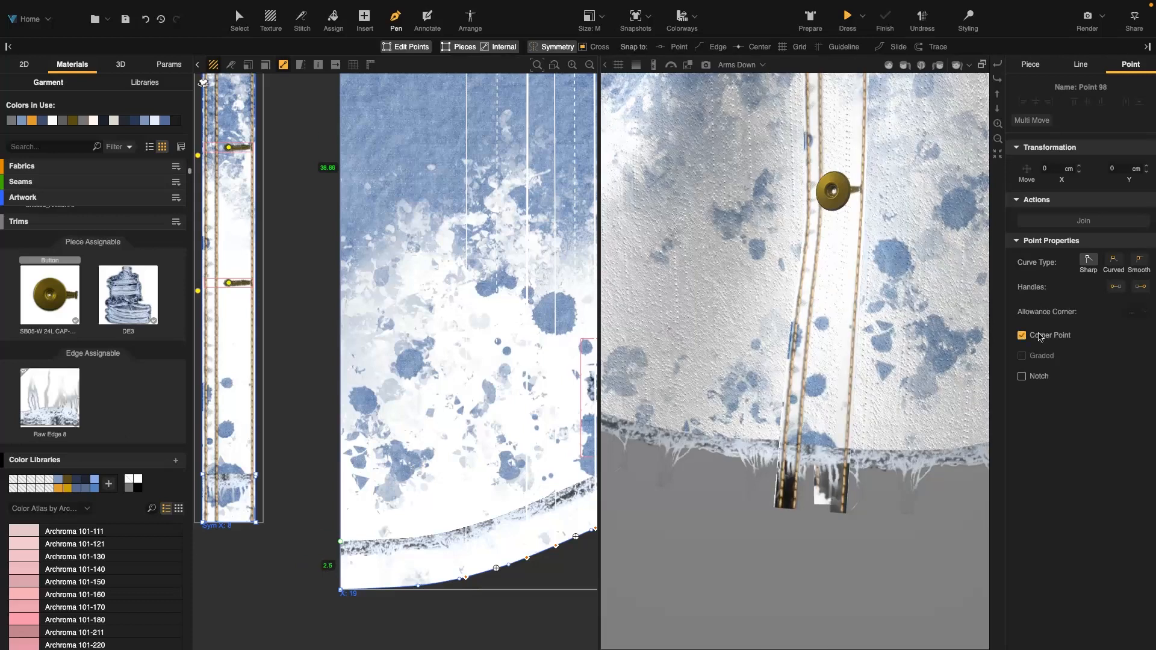
Step: Add a corner point on the front bodice's side edge, 2.5 cm above its hem
{"action": "scroll", "coordinate": [368, 426], "scroll_direction": "down", "scroll_amount": 3}
{"action": "middle_click_drag", "start_coordinate": [567, 412], "coordinate": [326, 416]}
{"action": "scroll", "coordinate": [510, 411], "scroll_direction": "up", "scroll_amount": 4}
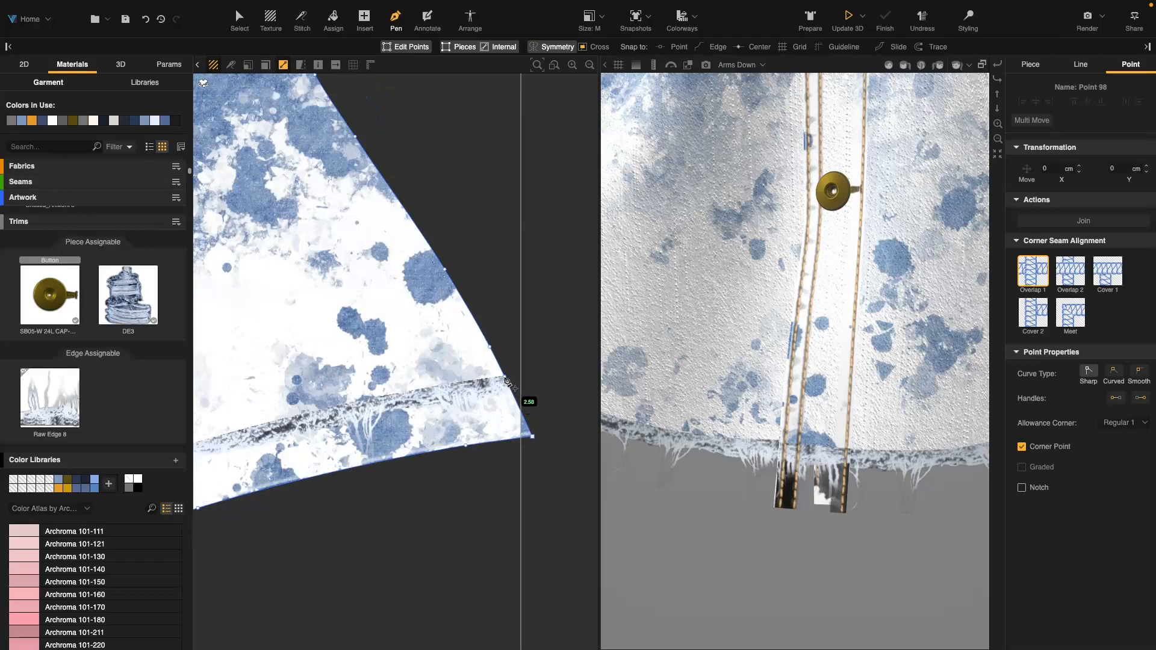
{"action": "left_click", "coordinate": [506, 379]}
{"action": "left_click", "coordinate": [528, 402]}
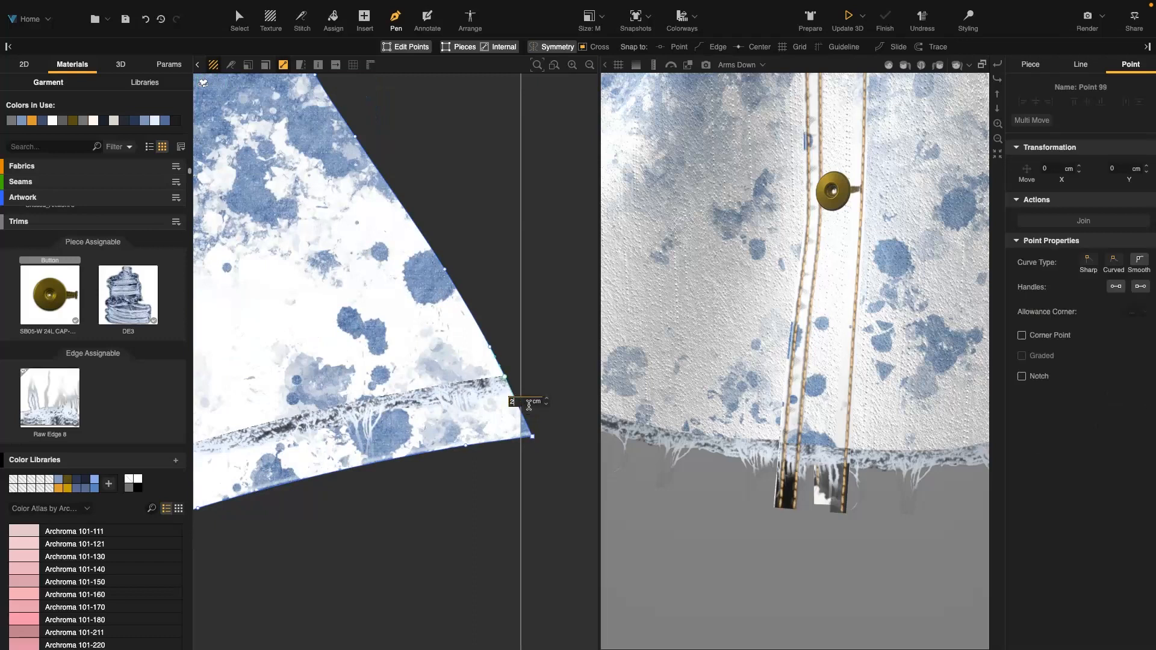
{"action": "type", "text": "2.5"}
{"action": "key", "text": "Return"}
Step: Add a corner point on the slanted side edge of panel X: 17, 2.5 cm above its hem
{"action": "scroll", "coordinate": [535, 380], "scroll_direction": "down", "scroll_amount": 2}
{"action": "middle_click_drag", "start_coordinate": [535, 380], "coordinate": [269, 385]}
{"action": "scroll", "coordinate": [473, 384], "scroll_direction": "down", "scroll_amount": 4}
{"action": "scroll", "coordinate": [487, 384], "scroll_direction": "down", "scroll_amount": 3}
{"action": "middle_click_drag", "start_coordinate": [488, 385], "coordinate": [192, 374]}
{"action": "middle_click_drag", "start_coordinate": [431, 382], "coordinate": [363, 390]}
{"action": "scroll", "coordinate": [395, 375], "scroll_direction": "up", "scroll_amount": 8}
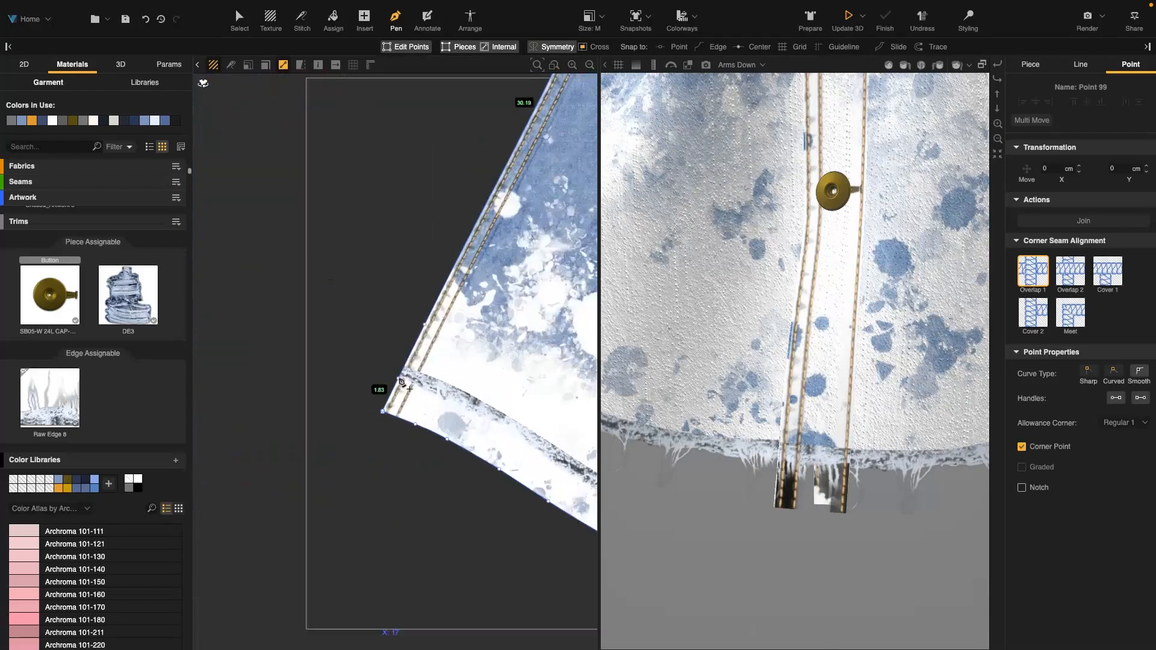
{"action": "left_click", "coordinate": [406, 366]}
{"action": "left_click", "coordinate": [377, 391]}
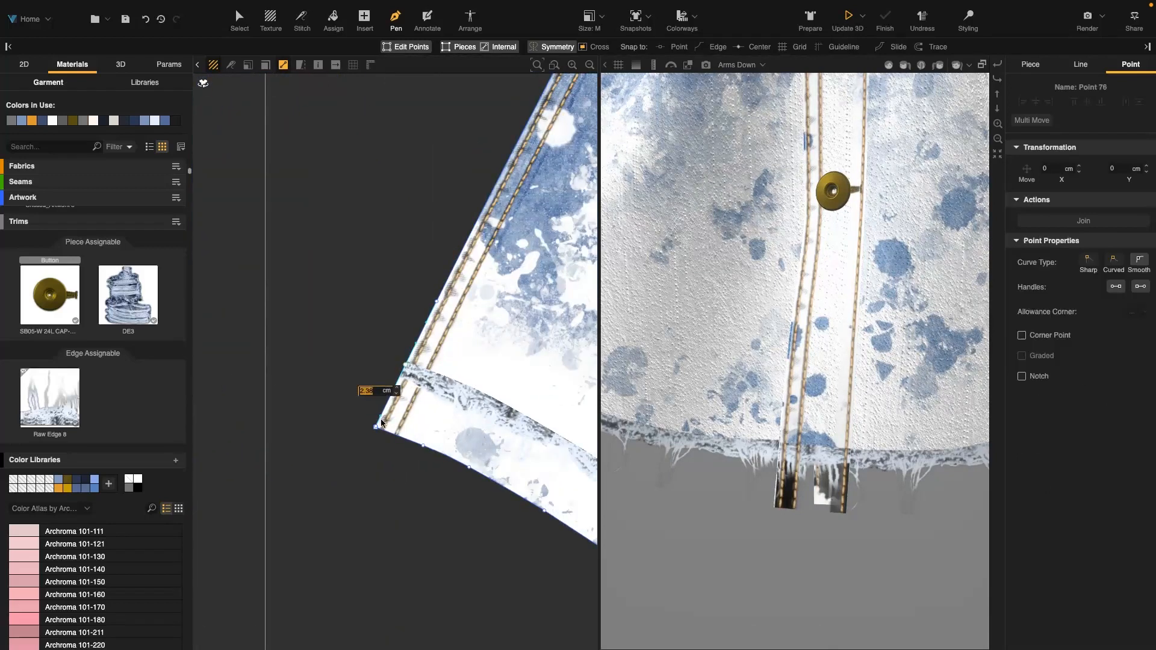
{"action": "type", "text": "2.5"}
{"action": "key", "text": "Return"}
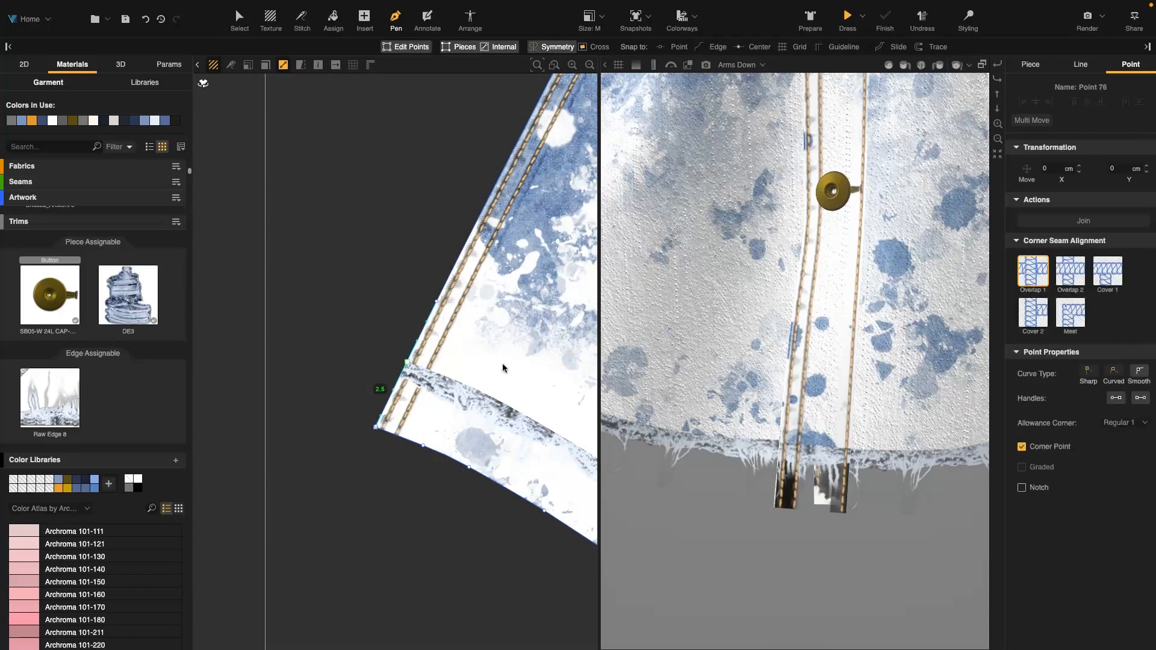
Step: Add a corner point on the straight center edge of panel X: 17, 2.5 cm above its hem, and finish adding points
{"action": "scroll", "coordinate": [501, 368], "scroll_direction": "down", "scroll_amount": 5}
{"action": "middle_click_drag", "start_coordinate": [498, 368], "coordinate": [315, 358]}
{"action": "middle_click_drag", "start_coordinate": [534, 437], "coordinate": [444, 434]}
{"action": "scroll", "coordinate": [446, 437], "scroll_direction": "up", "scroll_amount": 5}
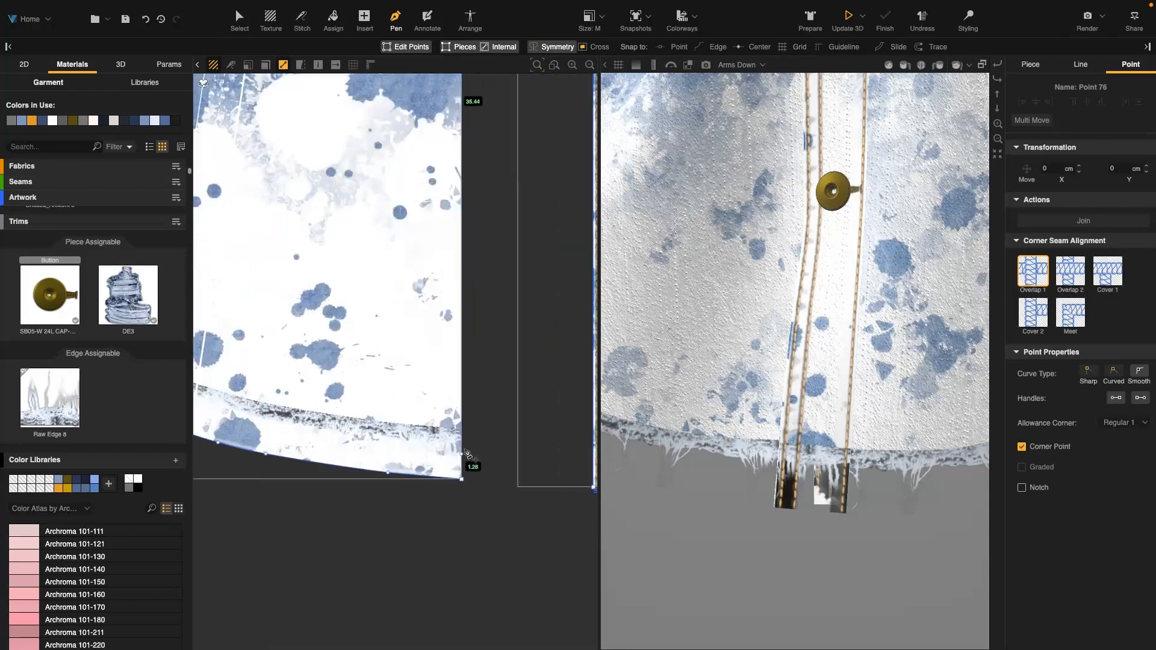
{"action": "left_click", "coordinate": [461, 430]}
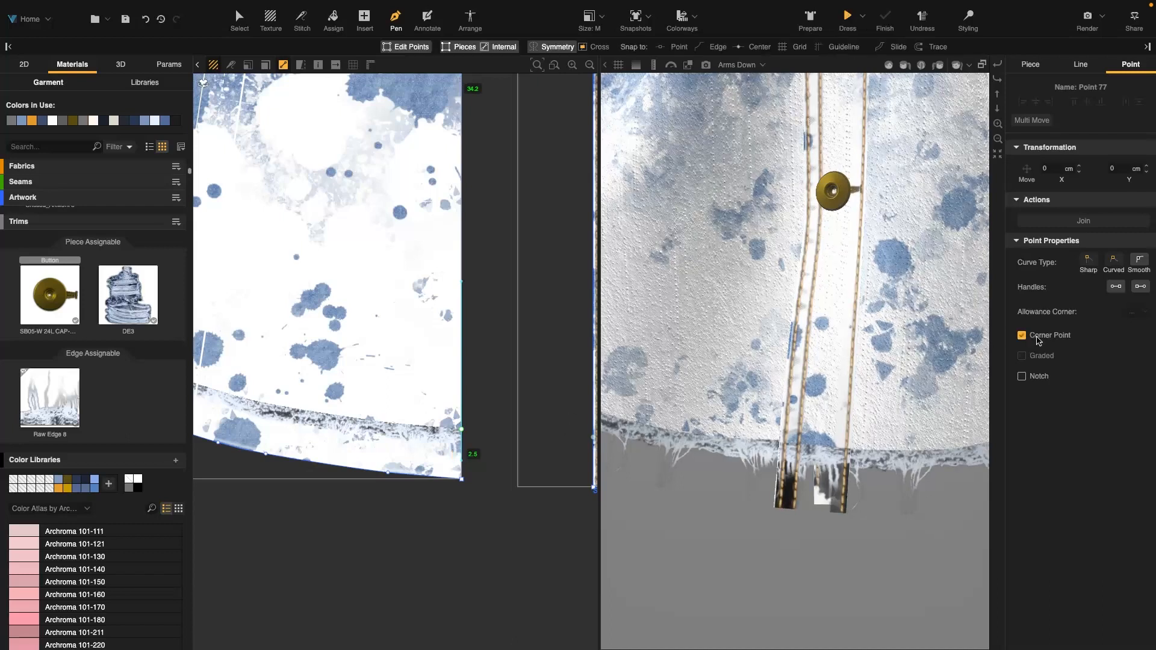
{"action": "key", "text": "Escape"}
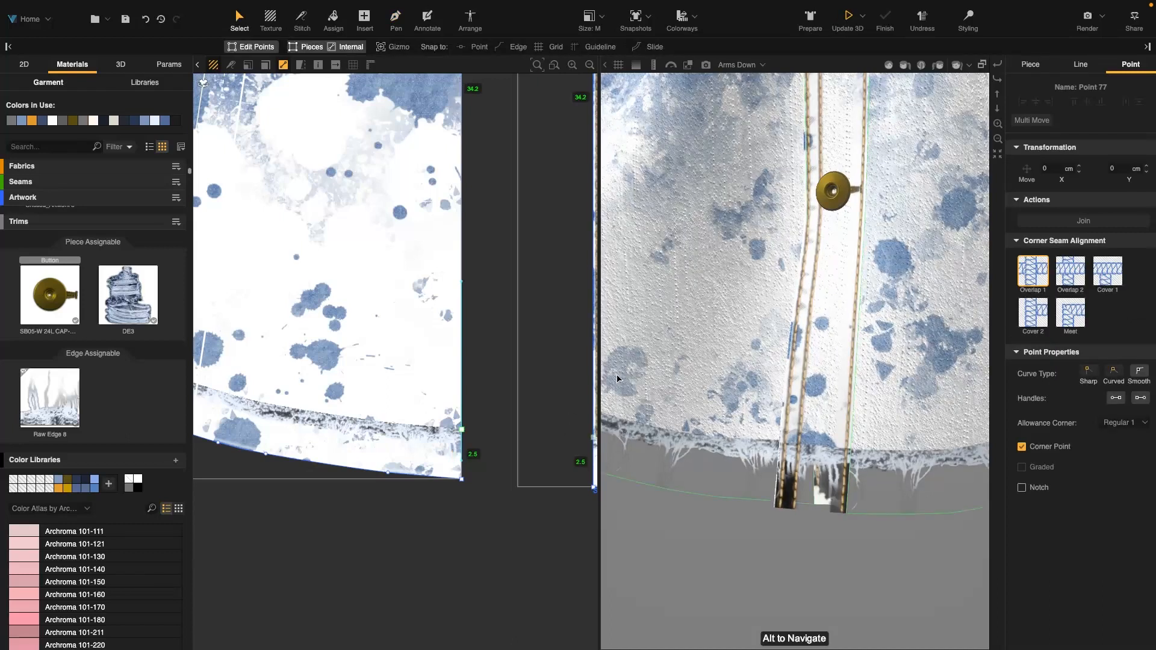
Step: Remove the seam material from the lowest 2.5 cm of placket Sym X: 8's left edge
{"action": "scroll", "coordinate": [420, 386], "scroll_direction": "down", "scroll_amount": 8}
{"action": "scroll", "coordinate": [420, 387], "scroll_direction": "left", "scroll_amount": 6}
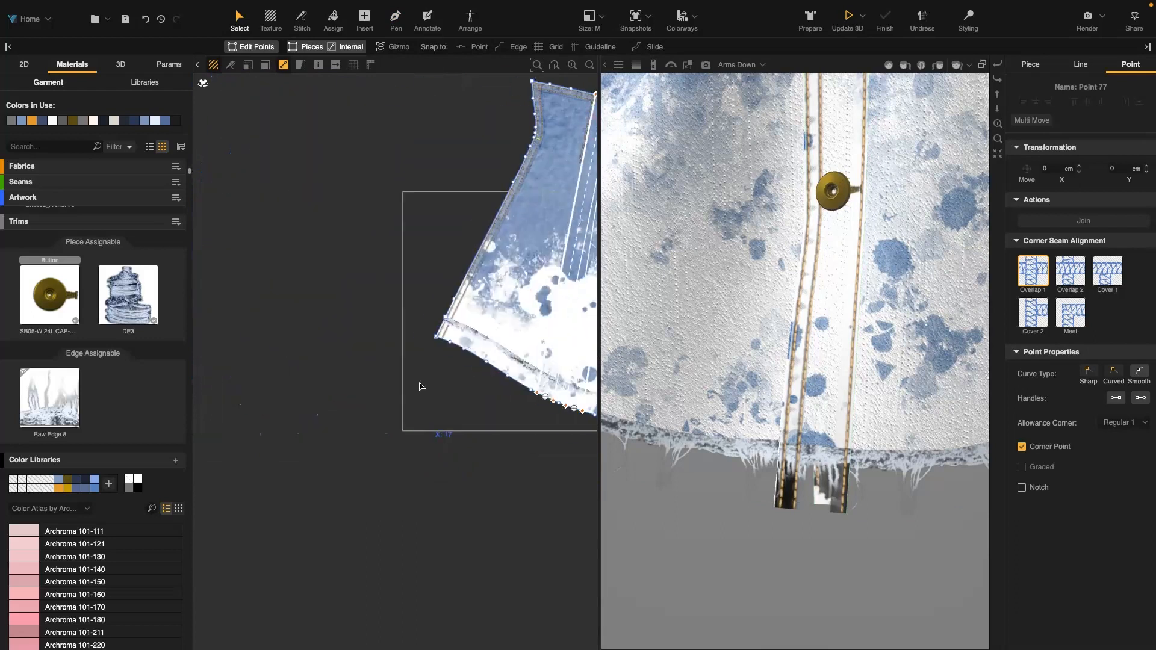
{"action": "scroll", "coordinate": [420, 387], "scroll_direction": "right", "scroll_amount": 10}
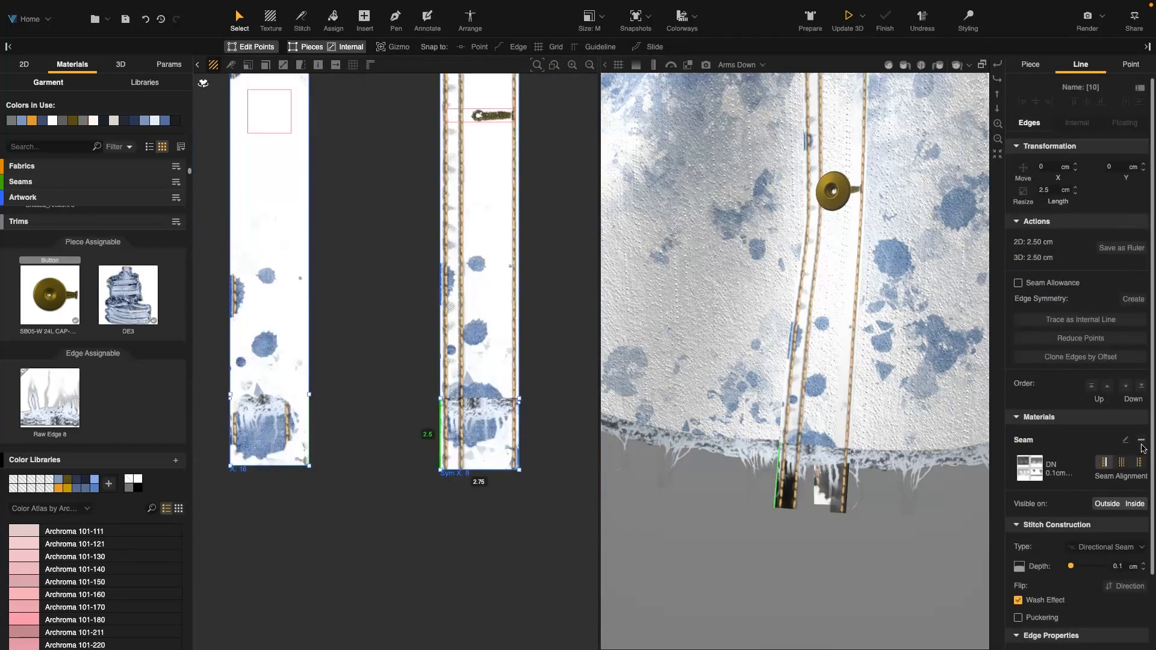
{"action": "left_click", "coordinate": [1142, 442]}
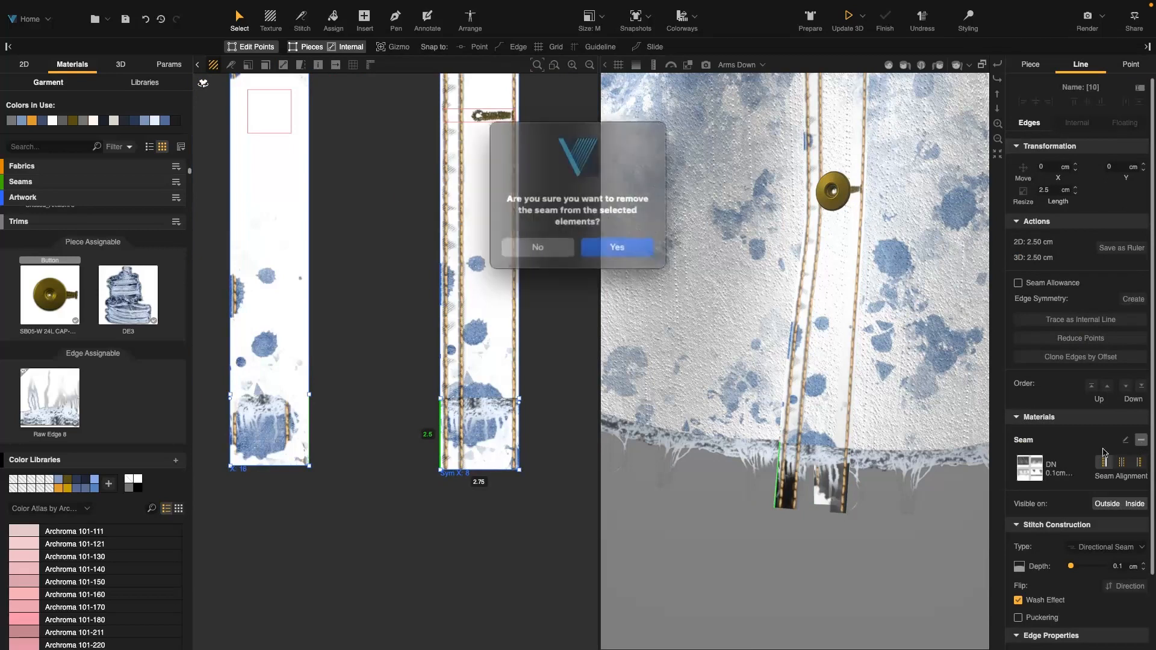
{"action": "left_click", "coordinate": [613, 242]}
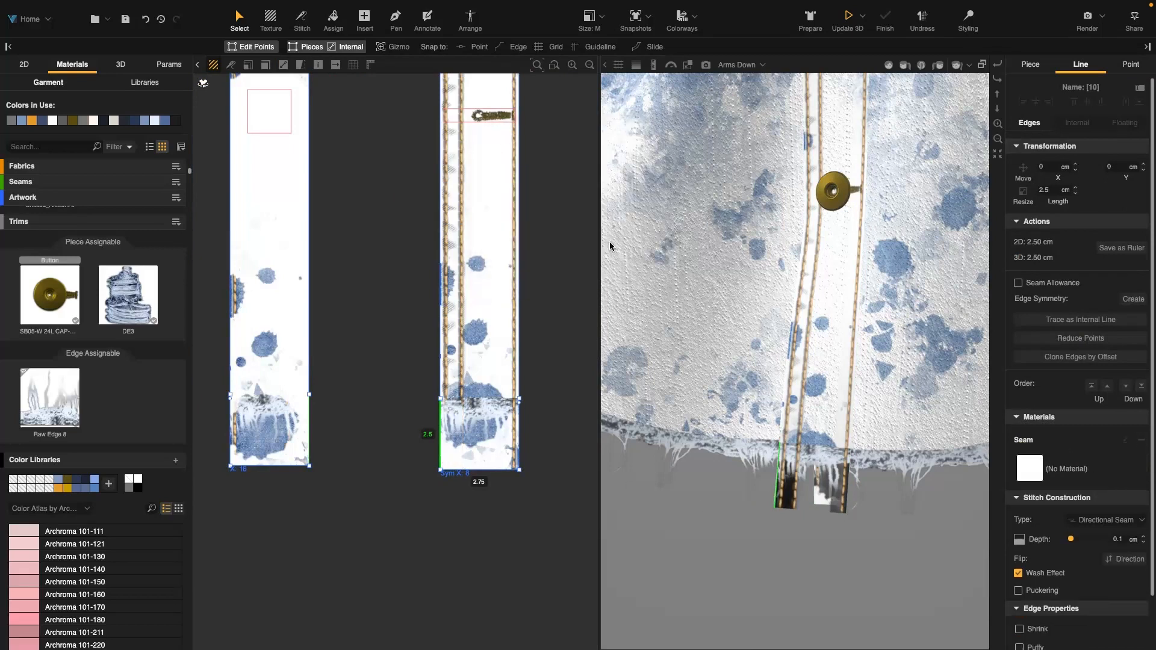
Step: Turn off internal line editing and remove the seam material from the lowest 2.5 cm of placket Sym X: 8's right edge
{"action": "left_click", "coordinate": [356, 48]}
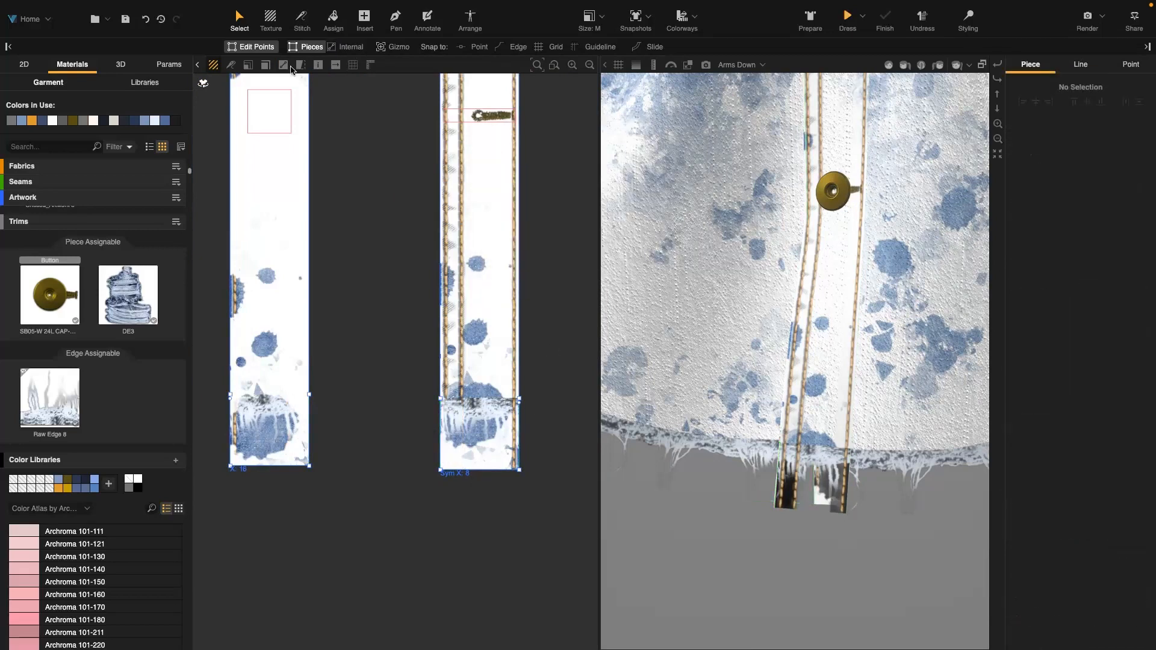
{"action": "right_click", "coordinate": [519, 415]}
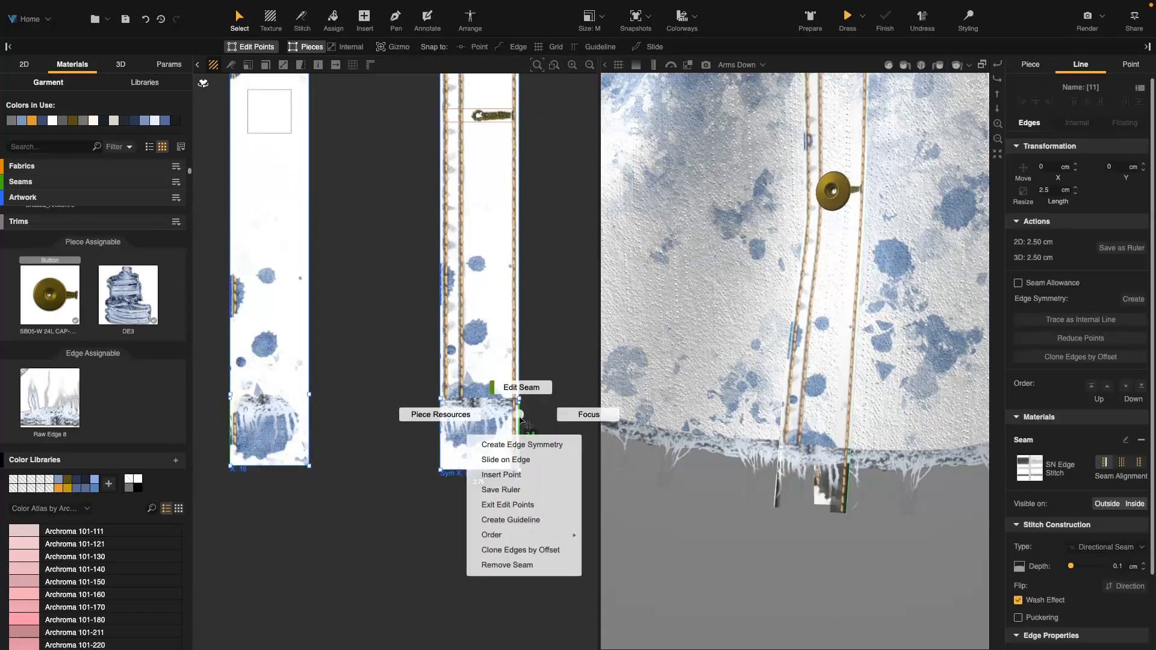
{"action": "left_click", "coordinate": [512, 569]}
{"action": "left_click", "coordinate": [369, 454]}
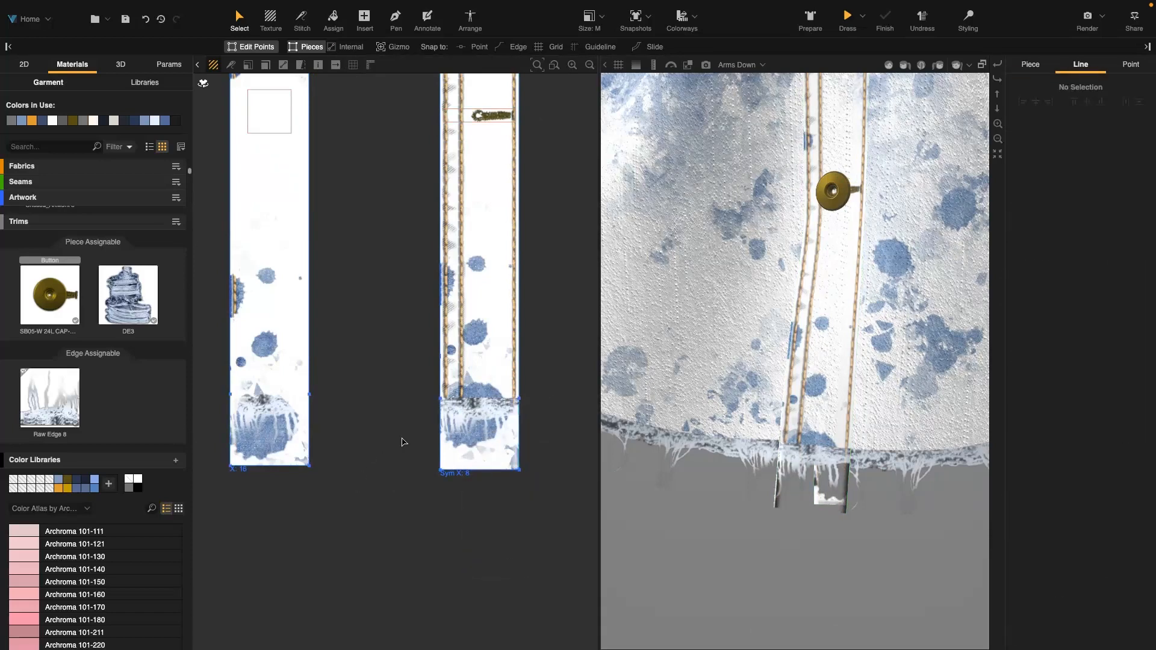
Step: Remove the seam material from the lowest 2.5 cm of panel X: 17's slanted side edge
{"action": "scroll", "coordinate": [400, 444], "scroll_direction": "up", "scroll_amount": 8}
{"action": "scroll", "coordinate": [317, 466], "scroll_direction": "down", "scroll_amount": 8}
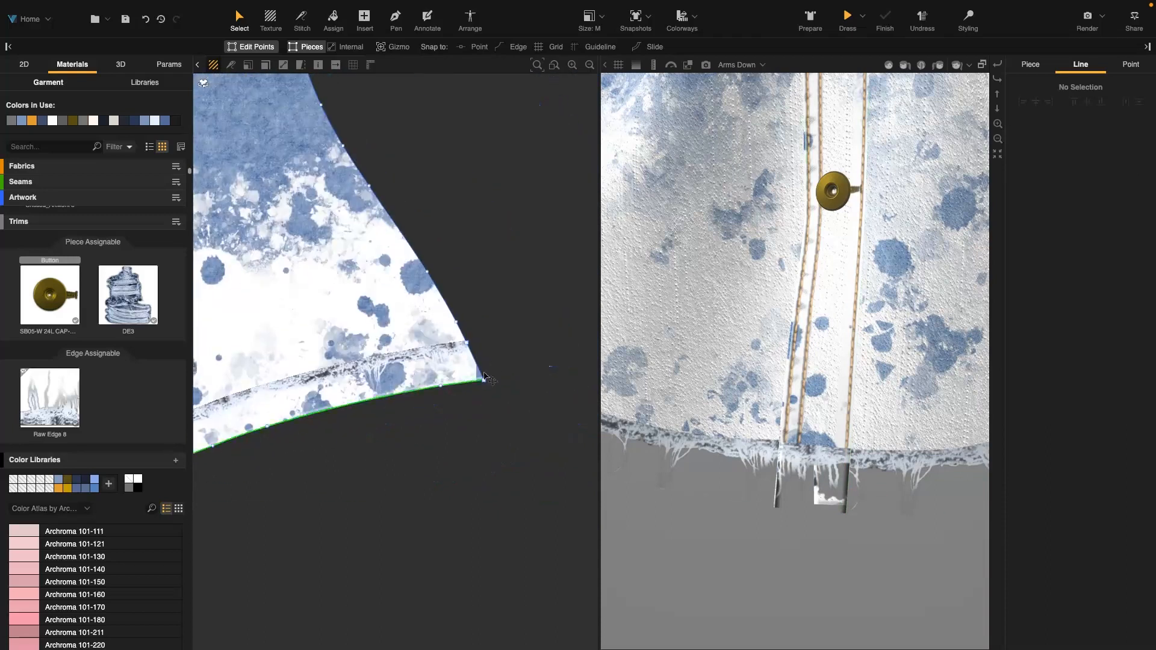
{"action": "scroll", "coordinate": [378, 357], "scroll_direction": "up", "scroll_amount": 4}
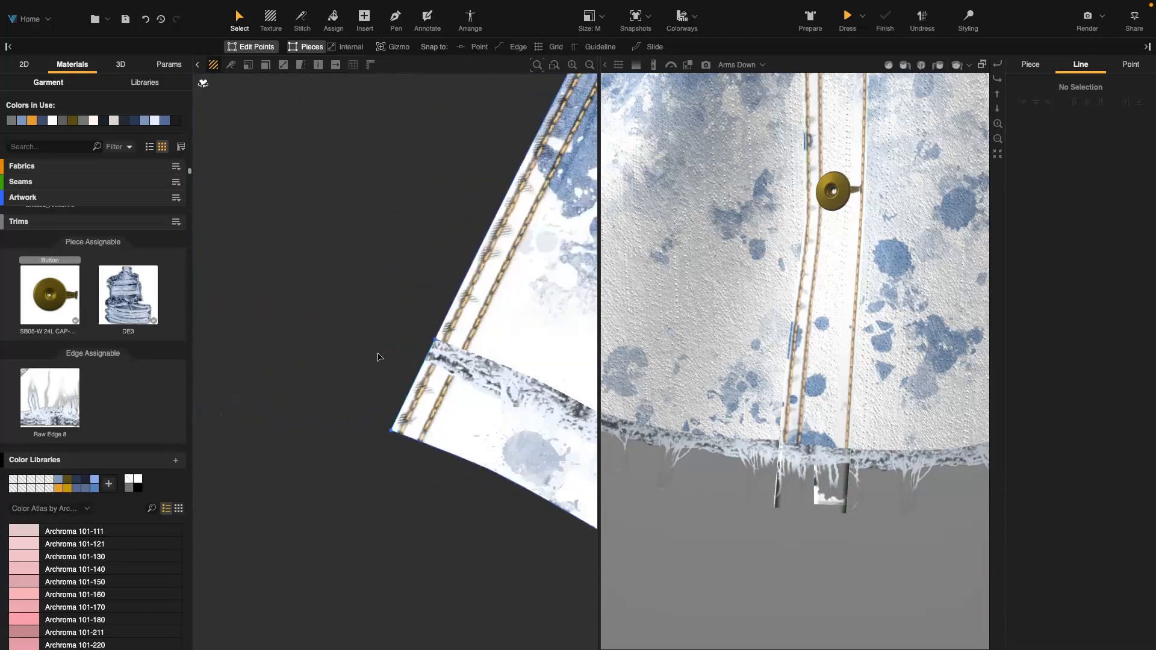
{"action": "left_click", "coordinate": [413, 385]}
{"action": "right_click", "coordinate": [412, 381]}
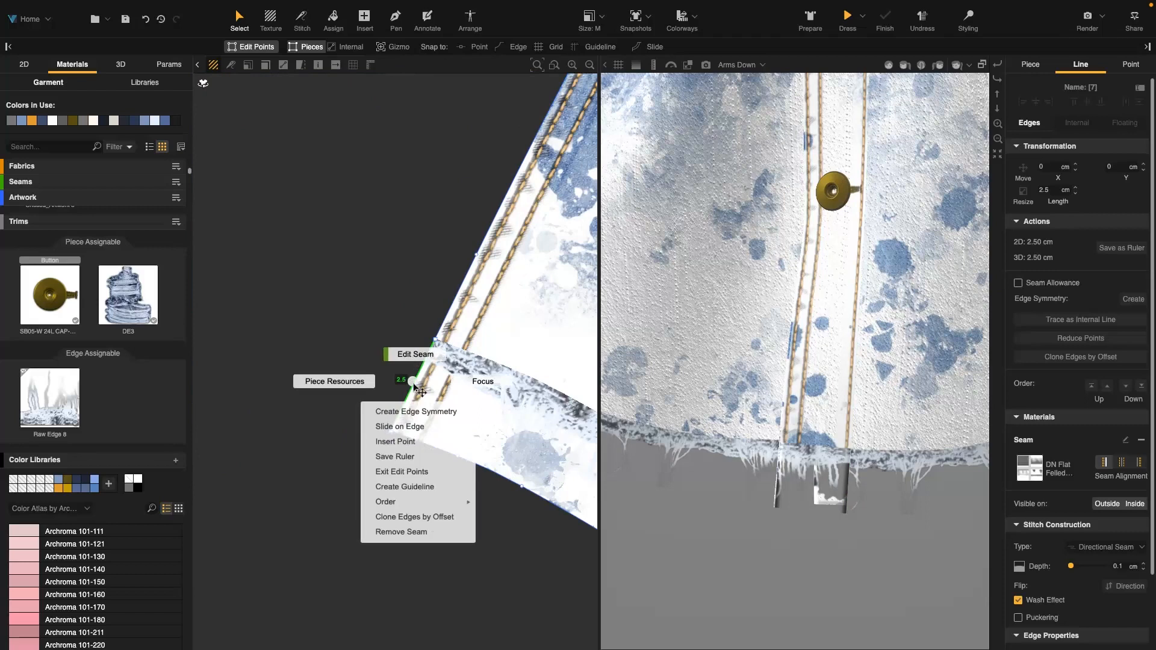
{"action": "left_click", "coordinate": [401, 533]}
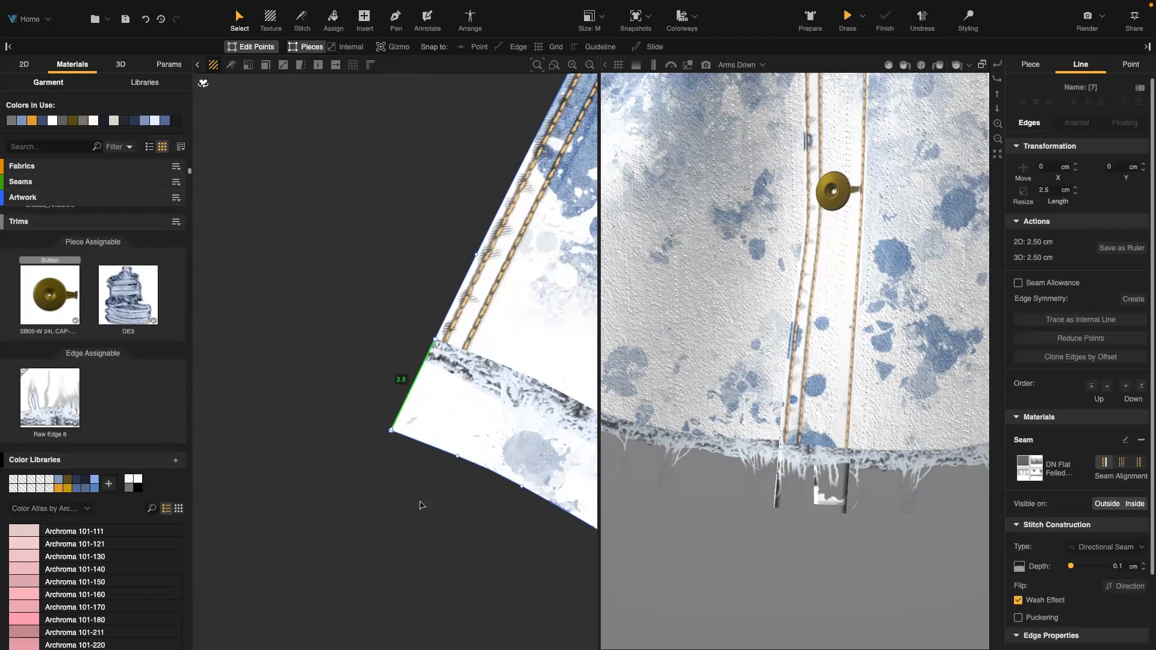
Step: Change the stitch construction of the lowest 2.5 cm of panel Sym X: 9's center edge to Flat Seam
{"action": "scroll", "coordinate": [459, 397], "scroll_direction": "down", "scroll_amount": 4}
{"action": "middle_click_drag", "start_coordinate": [459, 397], "coordinate": [174, 343]}
{"action": "scroll", "coordinate": [253, 362], "scroll_direction": "down", "scroll_amount": 2}
{"action": "middle_click_drag", "start_coordinate": [530, 397], "coordinate": [253, 367]}
{"action": "scroll", "coordinate": [421, 512], "scroll_direction": "up", "scroll_amount": 1}
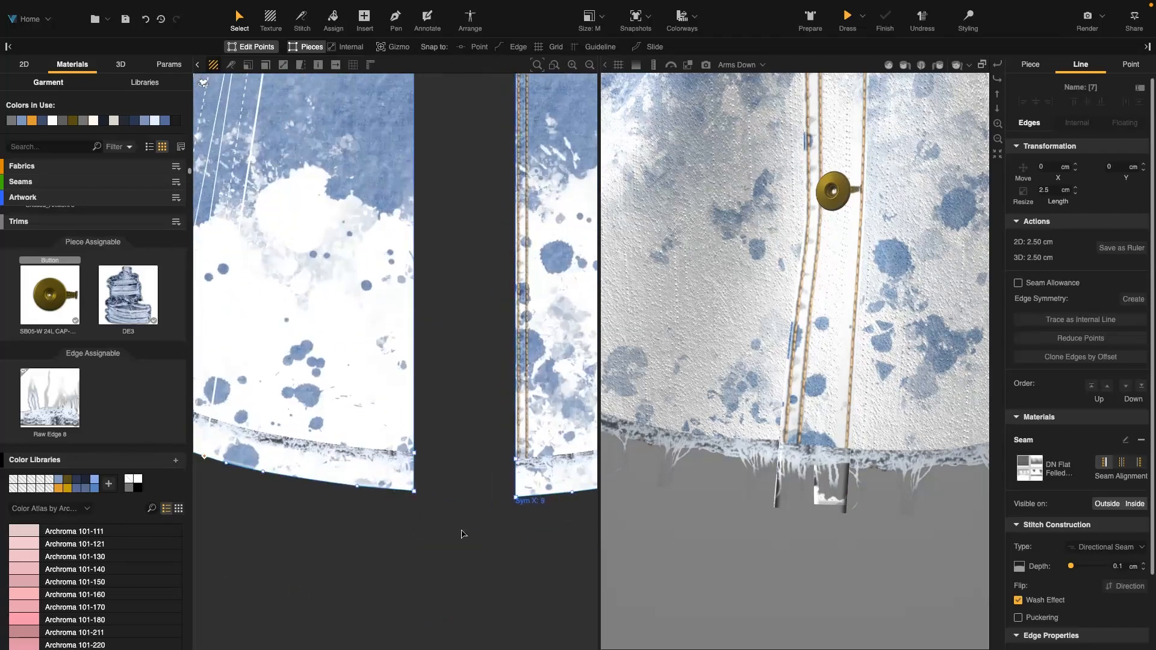
{"action": "middle_click_drag", "start_coordinate": [462, 534], "coordinate": [339, 504]}
{"action": "scroll", "coordinate": [385, 452], "scroll_direction": "up", "scroll_amount": 1}
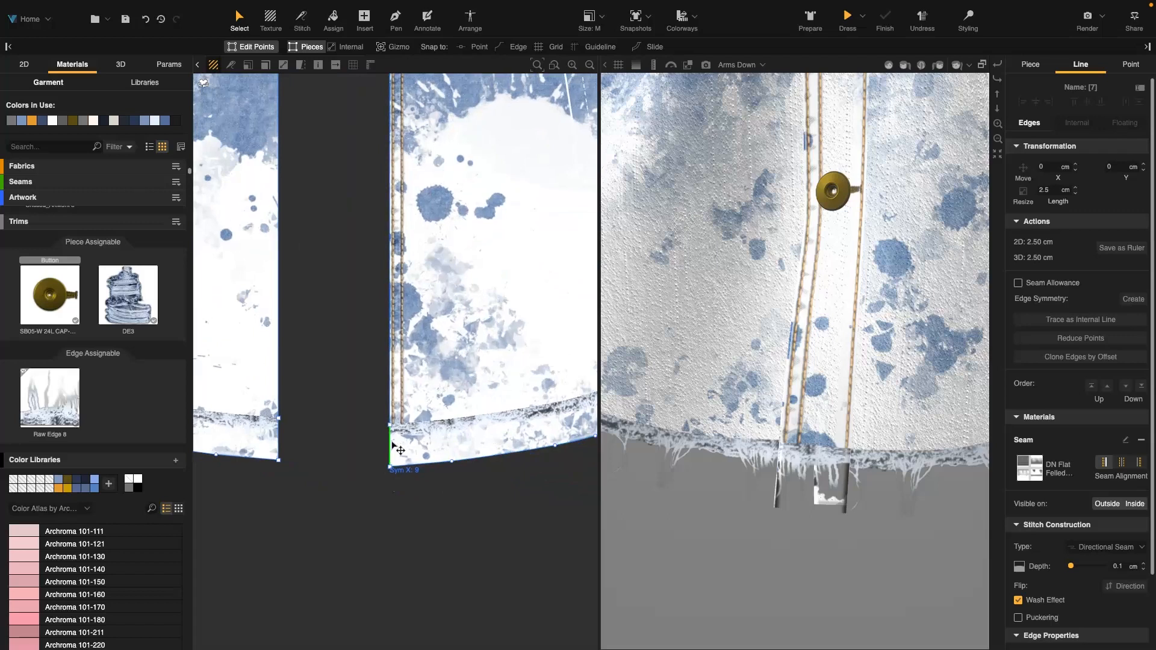
{"action": "left_click", "coordinate": [395, 451]}
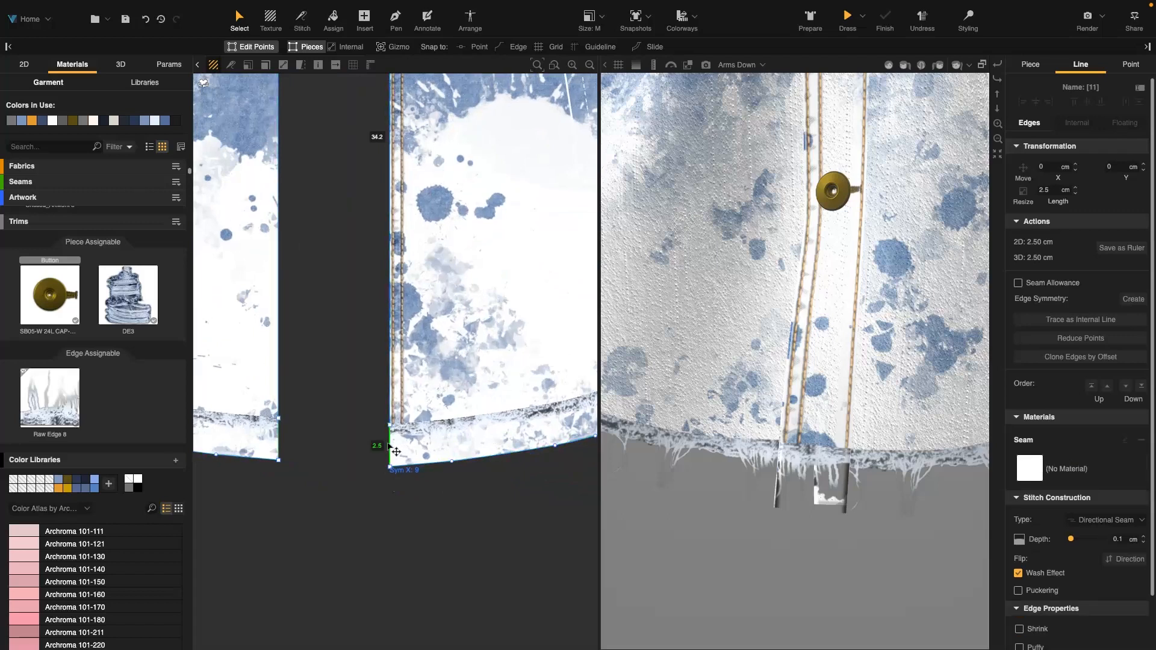
{"action": "left_click", "coordinate": [1117, 520]}
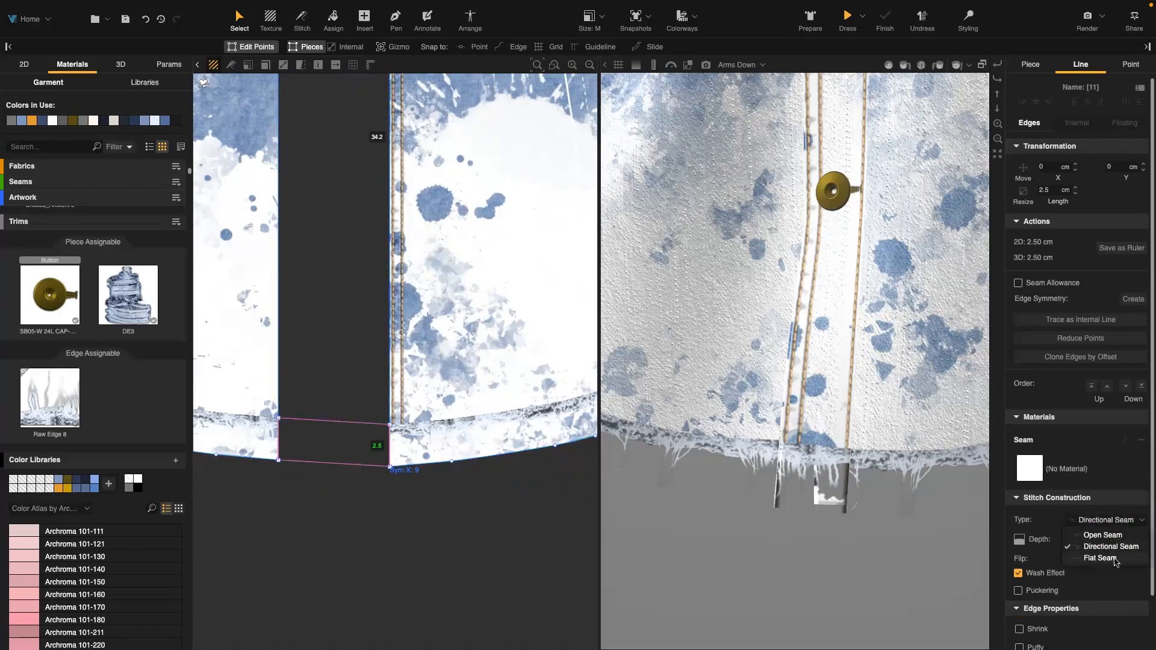
{"action": "left_click", "coordinate": [1117, 562]}
Step: Remove the seam material from the lowest 2.5 cm of panel Sym X: 9's side edge and make it a Flat Seam
{"action": "scroll", "coordinate": [388, 422], "scroll_direction": "down", "scroll_amount": 2}
{"action": "middle_click_drag", "start_coordinate": [587, 358], "coordinate": [359, 392]}
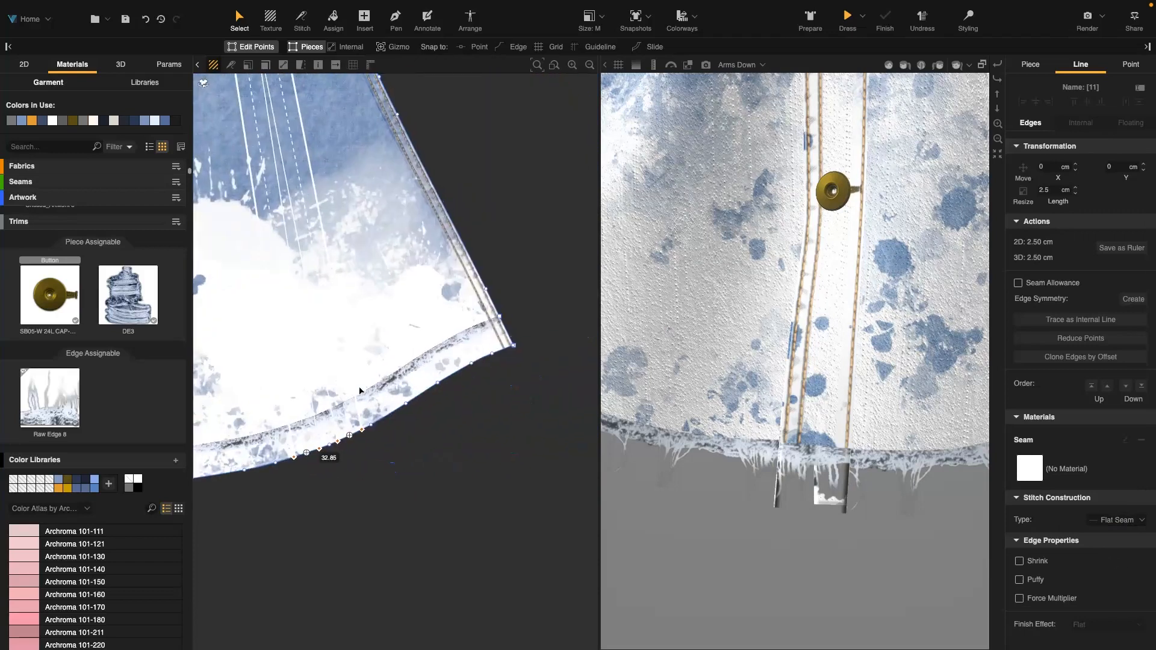
{"action": "scroll", "coordinate": [505, 330], "scroll_direction": "up", "scroll_amount": 5}
{"action": "right_click", "coordinate": [469, 321]}
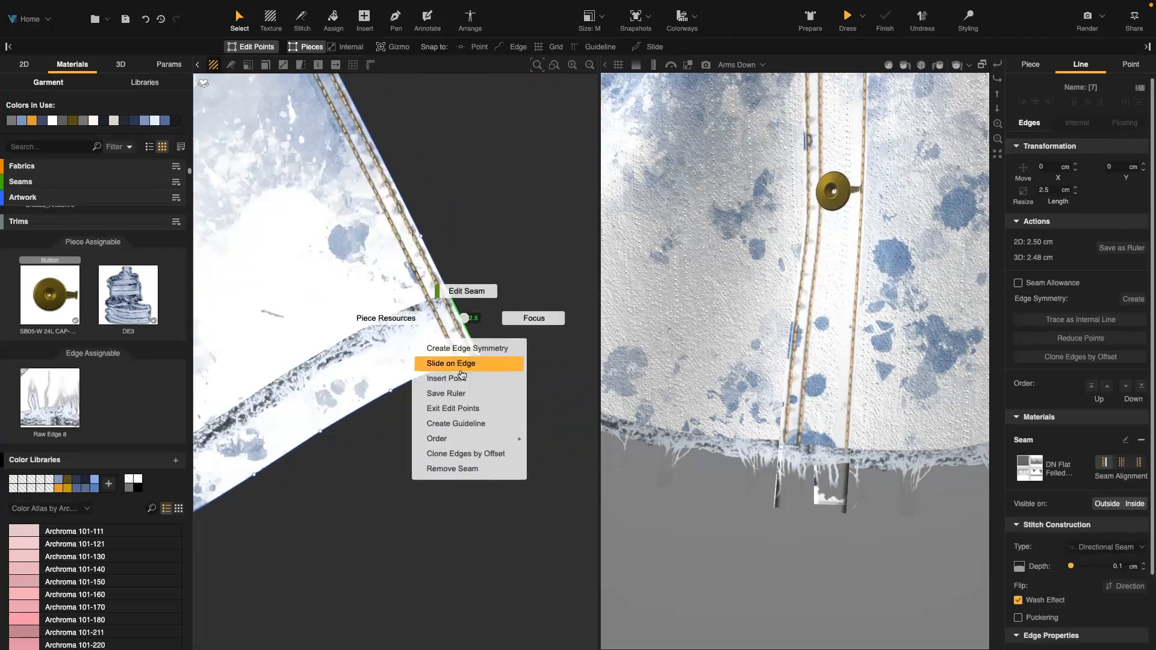
{"action": "left_click", "coordinate": [468, 471]}
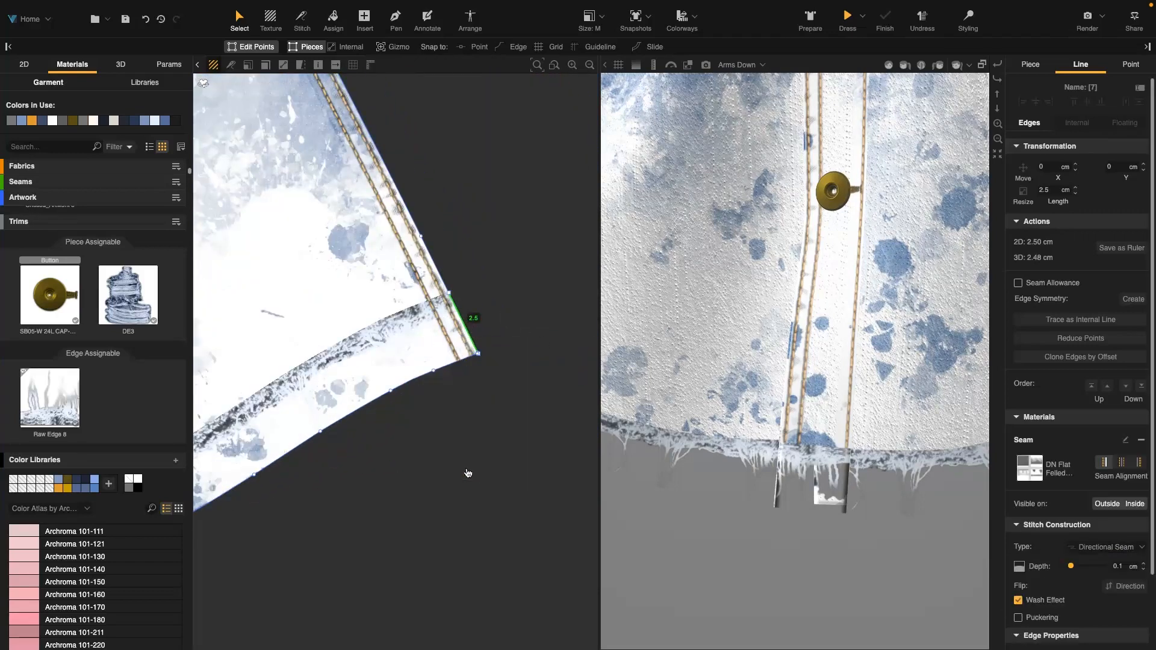
{"action": "left_click", "coordinate": [1105, 547]}
{"action": "left_click", "coordinate": [1100, 587]}
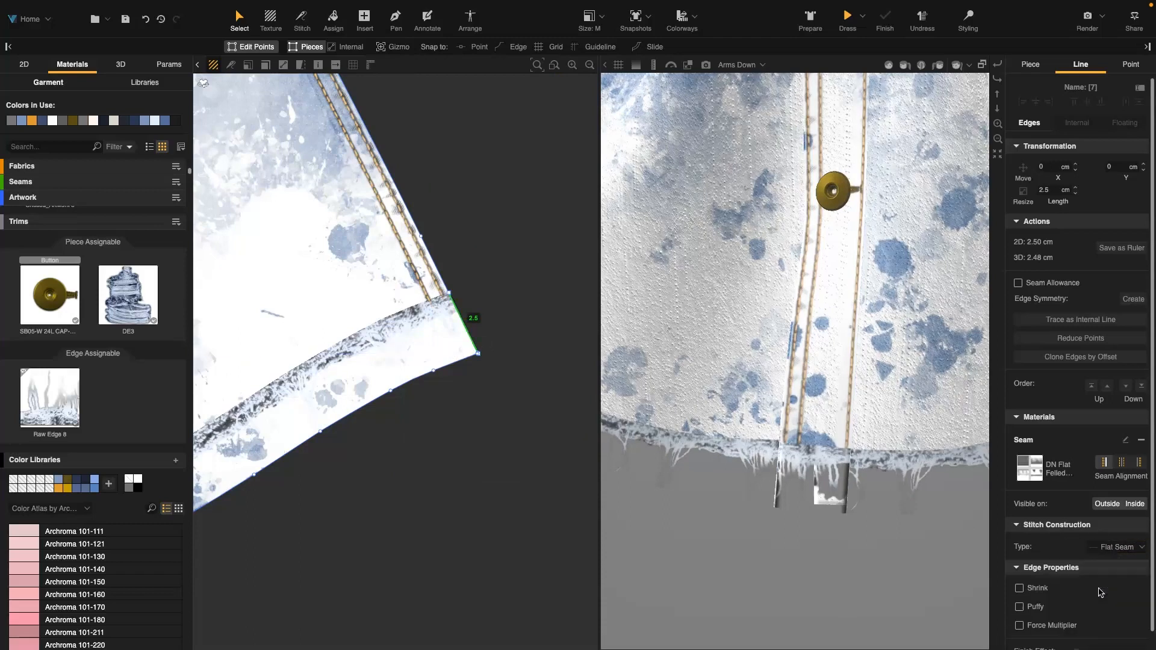
Step: Change the stitch construction of the lowest 2.5 cm of panel X: 17's side edge to Flat Seam
{"action": "scroll", "coordinate": [344, 371], "scroll_direction": "down", "scroll_amount": 2}
{"action": "scroll", "coordinate": [343, 371], "scroll_direction": "down", "scroll_amount": 3}
{"action": "middle_click_drag", "start_coordinate": [344, 371], "coordinate": [511, 351]}
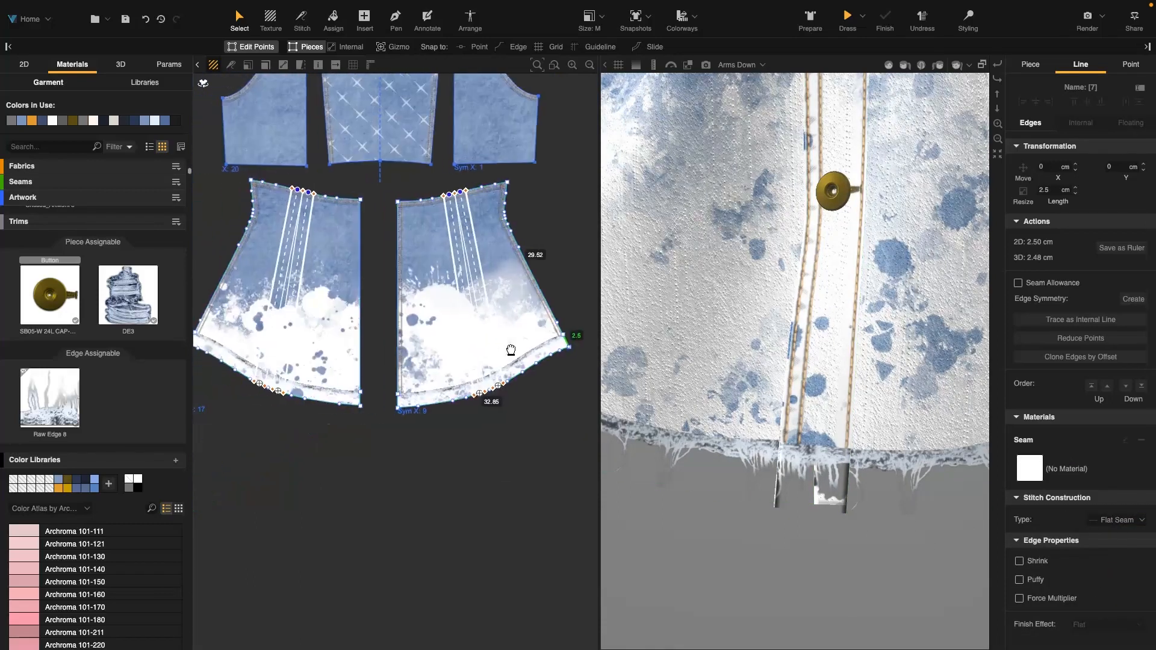
{"action": "middle_click_drag", "start_coordinate": [232, 354], "coordinate": [344, 351]}
{"action": "scroll", "coordinate": [343, 351], "scroll_direction": "up", "scroll_amount": 5}
{"action": "left_click", "coordinate": [267, 318]}
{"action": "left_click", "coordinate": [1109, 519]}
{"action": "left_click", "coordinate": [1094, 560]}
Step: Change the stitch construction of the lowest 2.5 cm of the front bodice's center-front edge to Flat Seam
{"action": "scroll", "coordinate": [279, 364], "scroll_direction": "down", "scroll_amount": 3}
{"action": "scroll", "coordinate": [349, 418], "scroll_direction": "up", "scroll_amount": 5}
{"action": "left_click", "coordinate": [342, 419]}
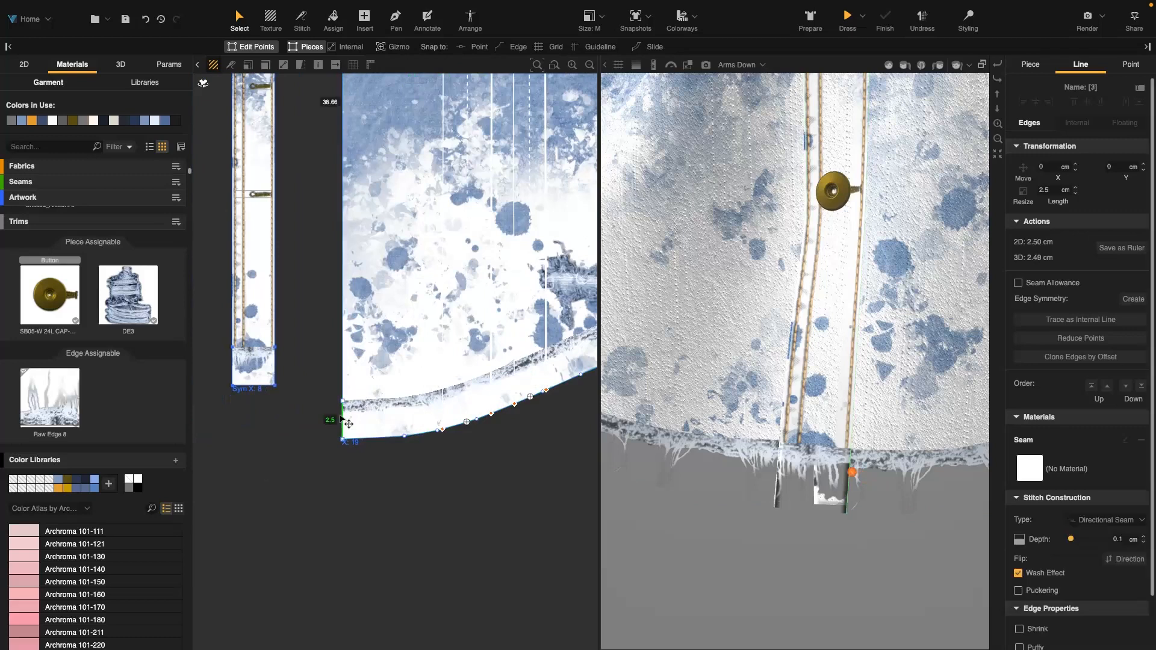
{"action": "left_click", "coordinate": [1108, 519]}
{"action": "left_click", "coordinate": [1096, 559]}
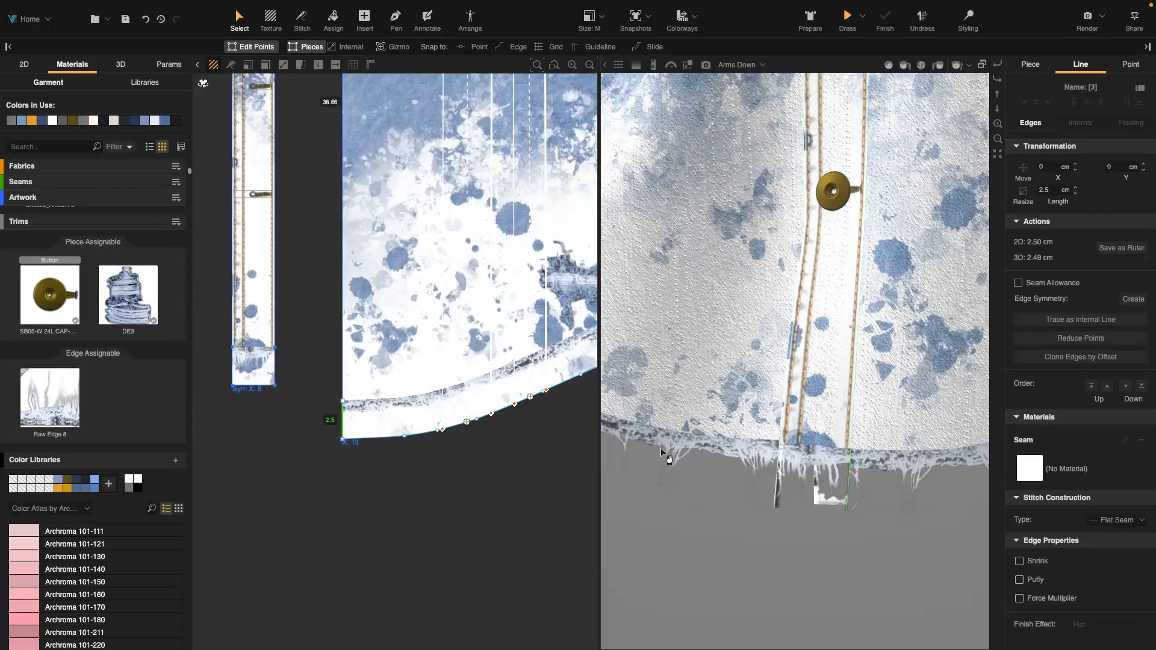
Step: Change the stitch construction of the lowest 2.5 cm of the buttonhole placket's remaining long edge to Flat Seam
{"action": "middle_click_drag", "start_coordinate": [248, 352], "coordinate": [414, 383]}
{"action": "left_click", "coordinate": [408, 380]}
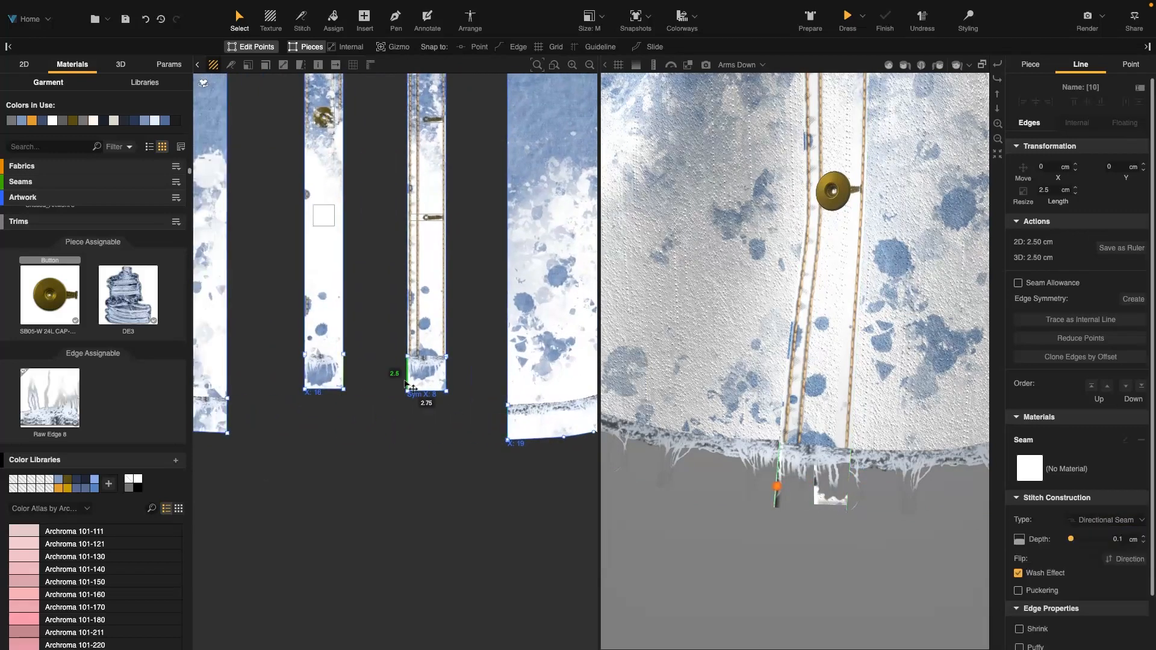
{"action": "left_click", "coordinate": [1091, 522]}
{"action": "left_click", "coordinate": [1099, 559]}
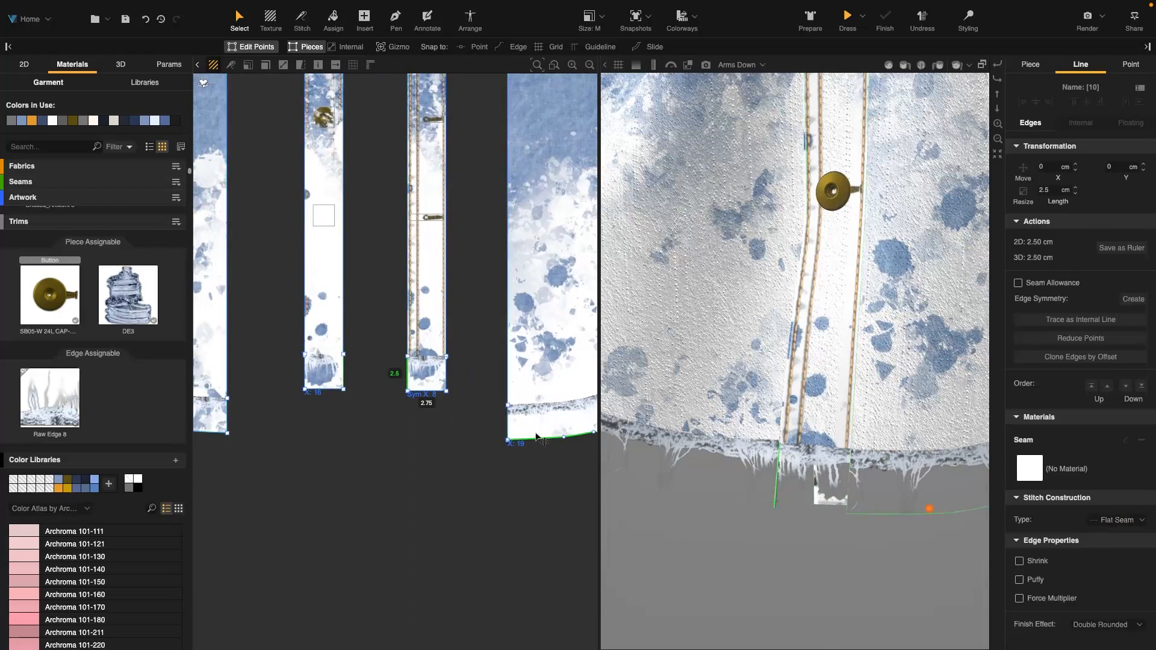
Step: Change the stitch construction of the lowest 2.5 cm of both long edges of the button placket to Flat Seam
{"action": "left_click", "coordinate": [344, 372]}
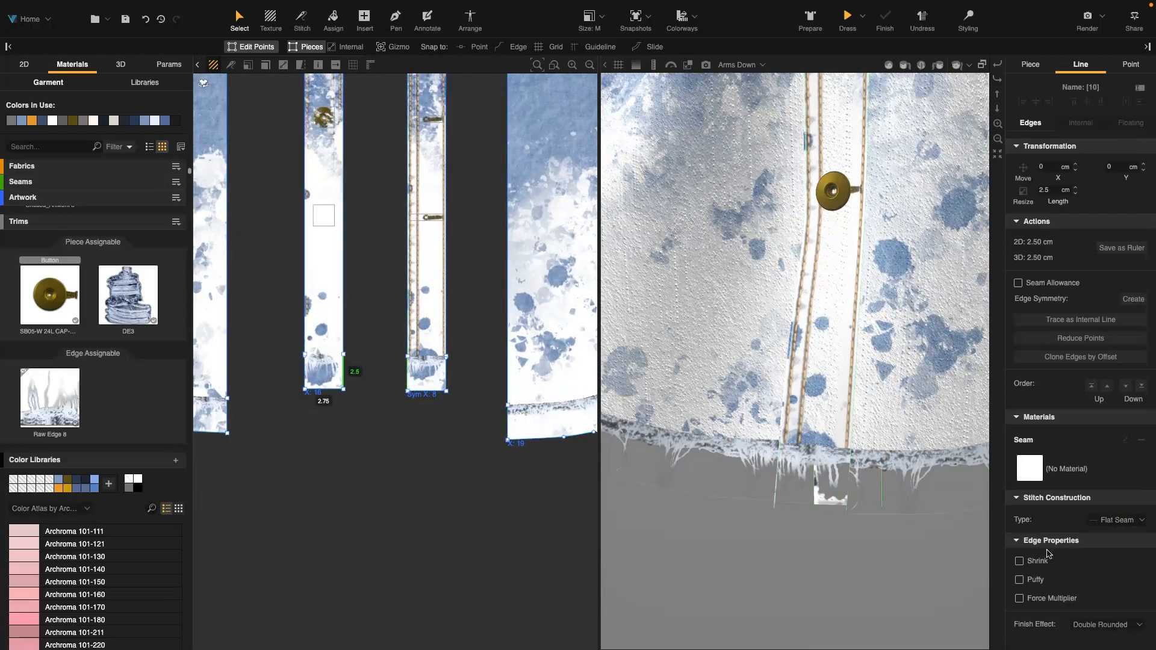
{"action": "left_click", "coordinate": [1114, 520]}
{"action": "left_click", "coordinate": [1111, 560]}
{"action": "left_click", "coordinate": [303, 374]}
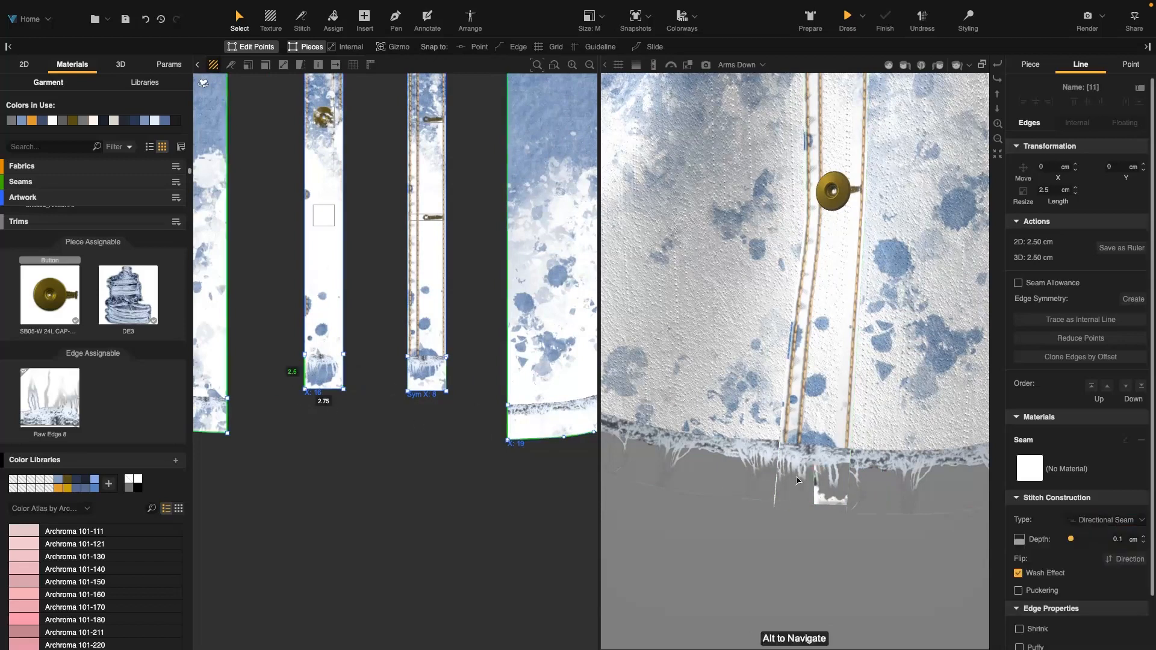
{"action": "left_click", "coordinate": [1130, 520]}
{"action": "left_click", "coordinate": [1099, 560]}
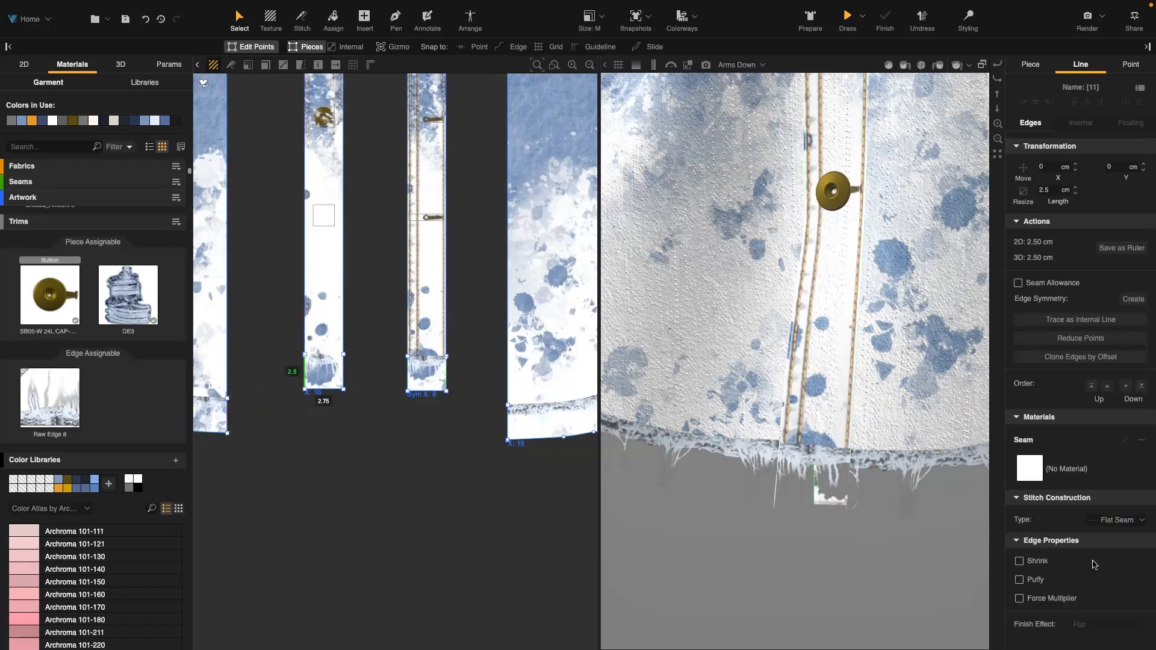
Step: Set the bottom edges of the button and buttonhole plackets to the Flat Seam stitch construction
{"action": "left_click", "coordinate": [325, 389]}
{"action": "left_click", "coordinate": [425, 392], "text": "shift"}
{"action": "left_click", "coordinate": [1114, 547]}
{"action": "left_click", "coordinate": [1099, 587]}
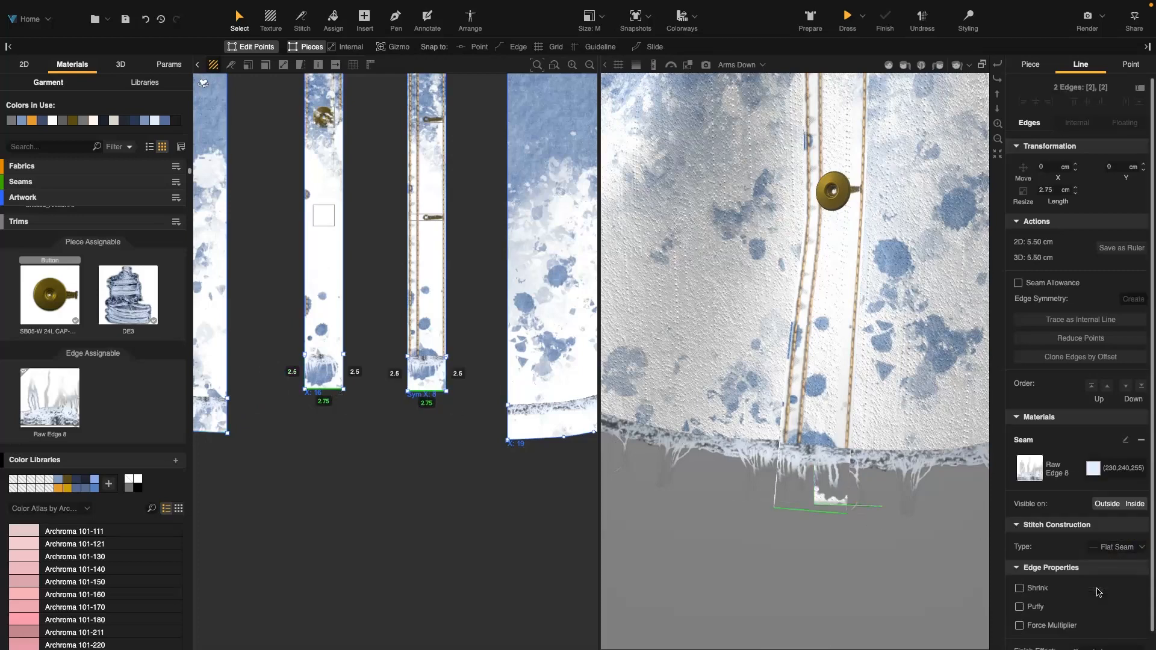
Step: Set the hem edges of both lower front panels, both plackets and both lower back panels to Flat Seam together
{"action": "left_click", "coordinate": [323, 390]}
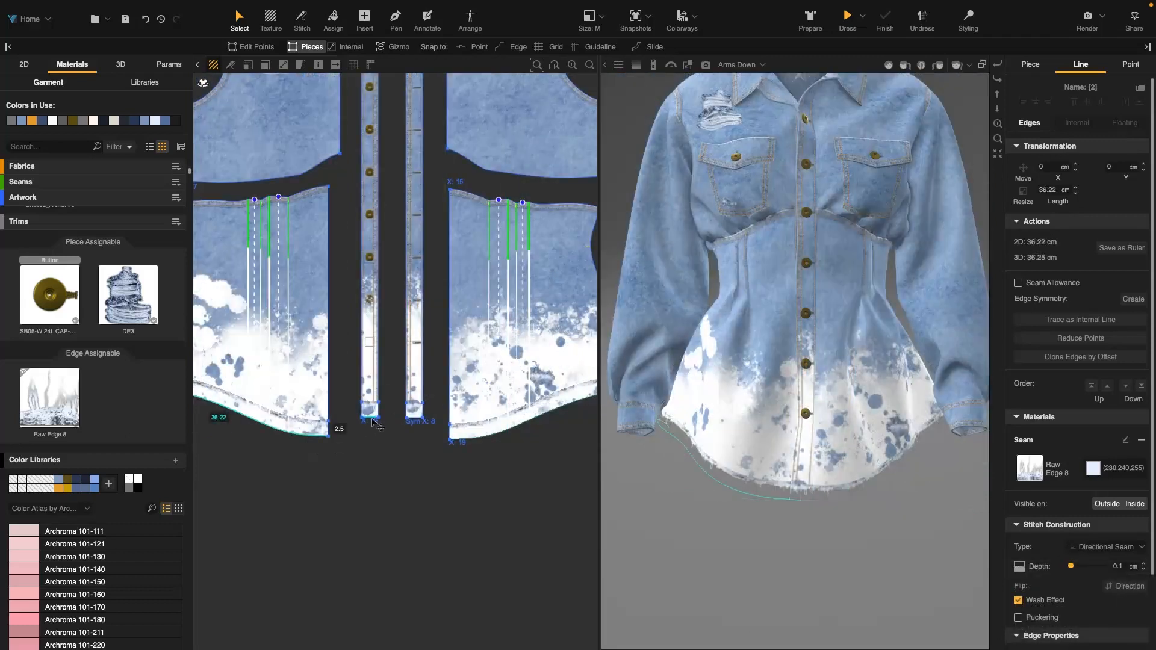
{"action": "left_click", "coordinate": [373, 421], "text": "shift"}
{"action": "left_click", "coordinate": [416, 421], "text": "shift"}
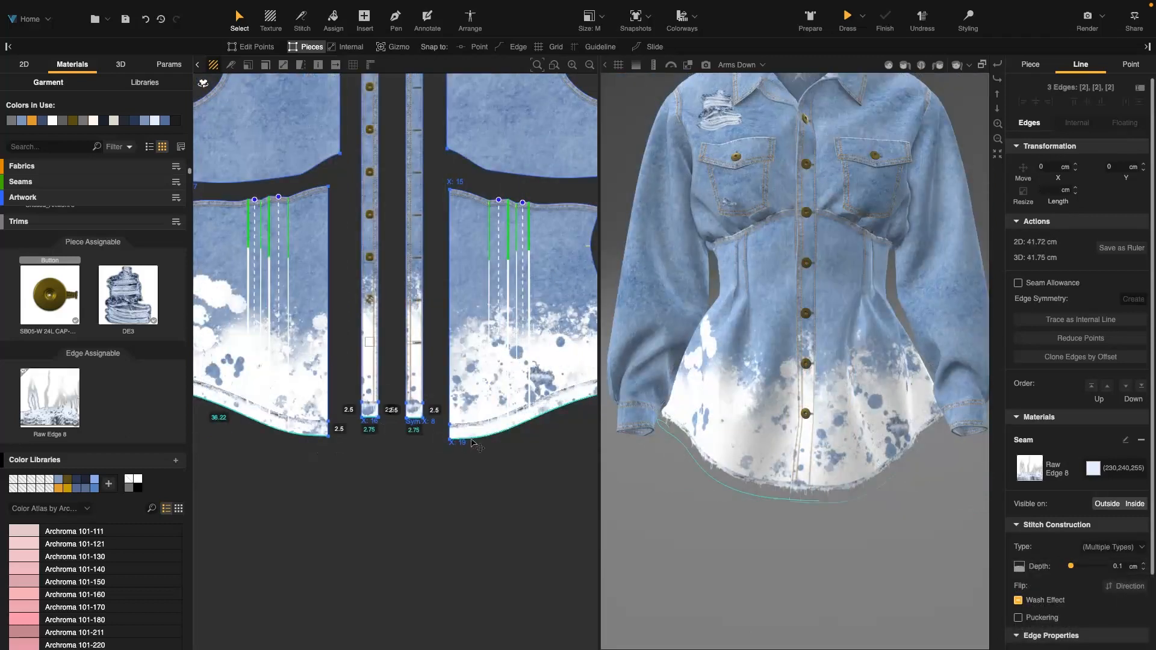
{"action": "left_click", "coordinate": [472, 440], "text": "shift"}
{"action": "scroll", "coordinate": [542, 388], "scroll_direction": "down", "scroll_amount": 5}
{"action": "middle_click_drag", "start_coordinate": [542, 389], "coordinate": [63, 399]}
{"action": "scroll", "coordinate": [381, 428], "scroll_direction": "up", "scroll_amount": 2}
{"action": "left_click", "coordinate": [345, 428], "text": "shift"}
{"action": "left_click", "coordinate": [482, 421], "text": "shift"}
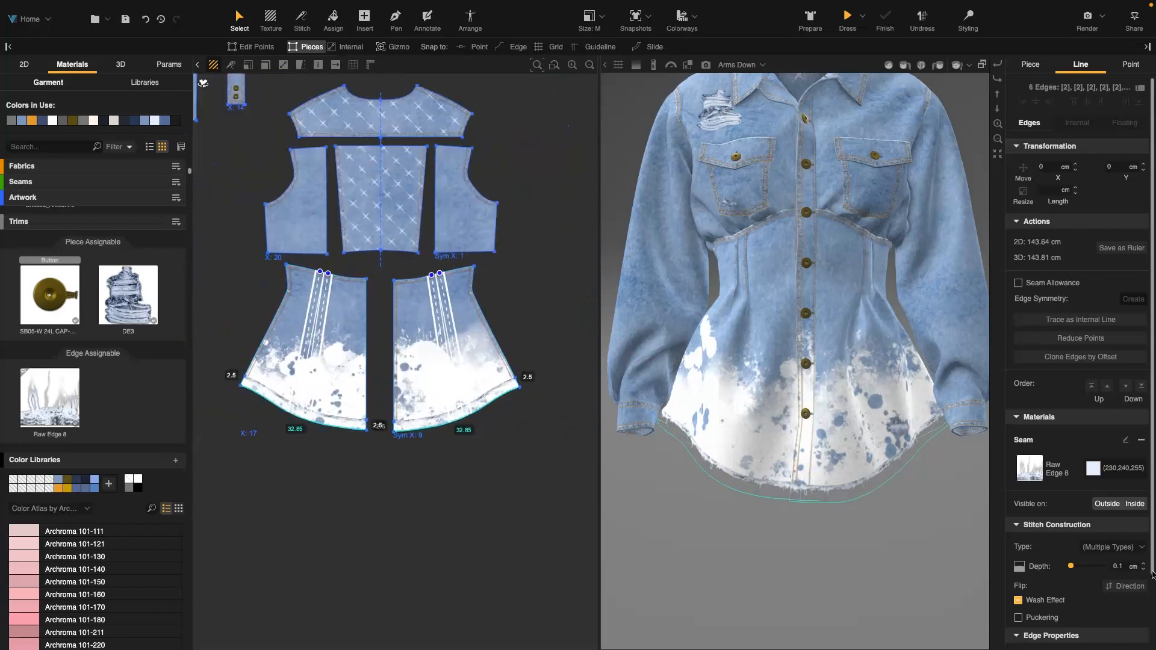
{"action": "left_click", "coordinate": [1114, 547]}
{"action": "left_click", "coordinate": [1124, 585]}
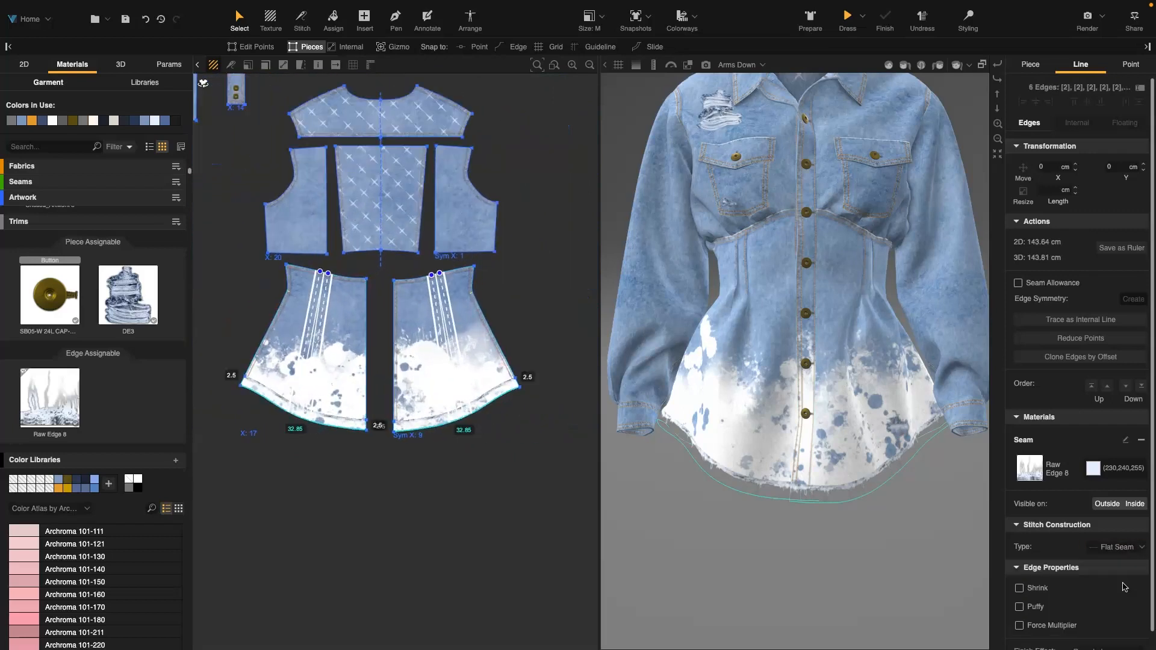
Step: Set the finish effect of the six selected hem edges to None
{"action": "scroll", "coordinate": [1052, 566], "scroll_direction": "down", "scroll_amount": 1}
{"action": "left_click", "coordinate": [1107, 631]}
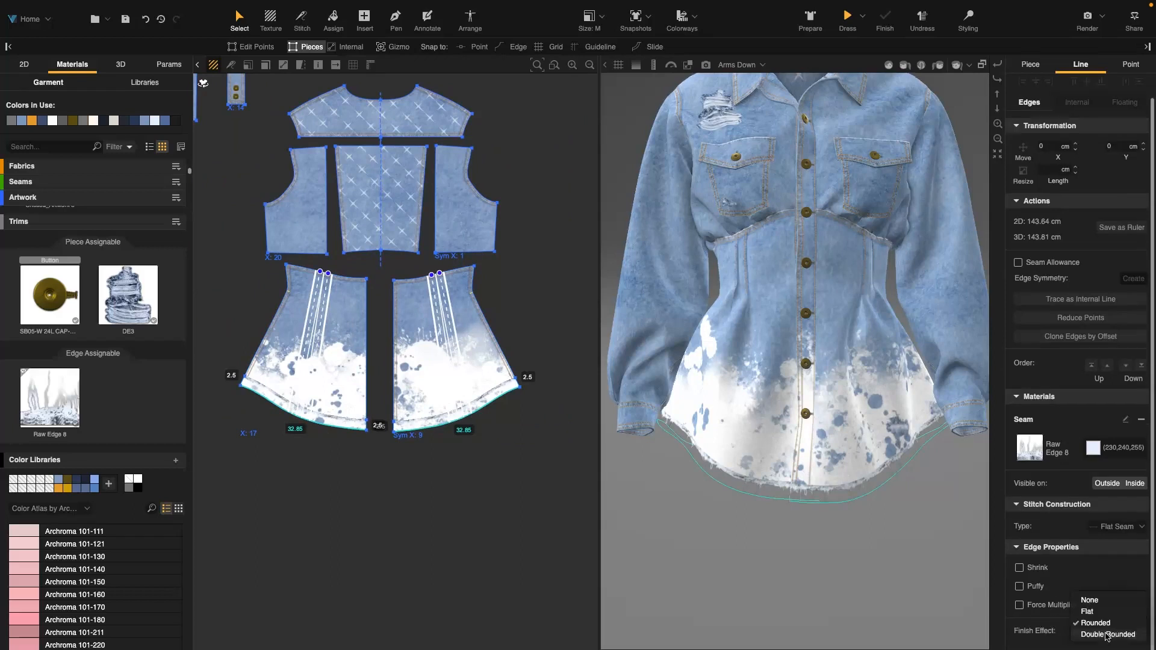
{"action": "left_click", "coordinate": [1118, 601]}
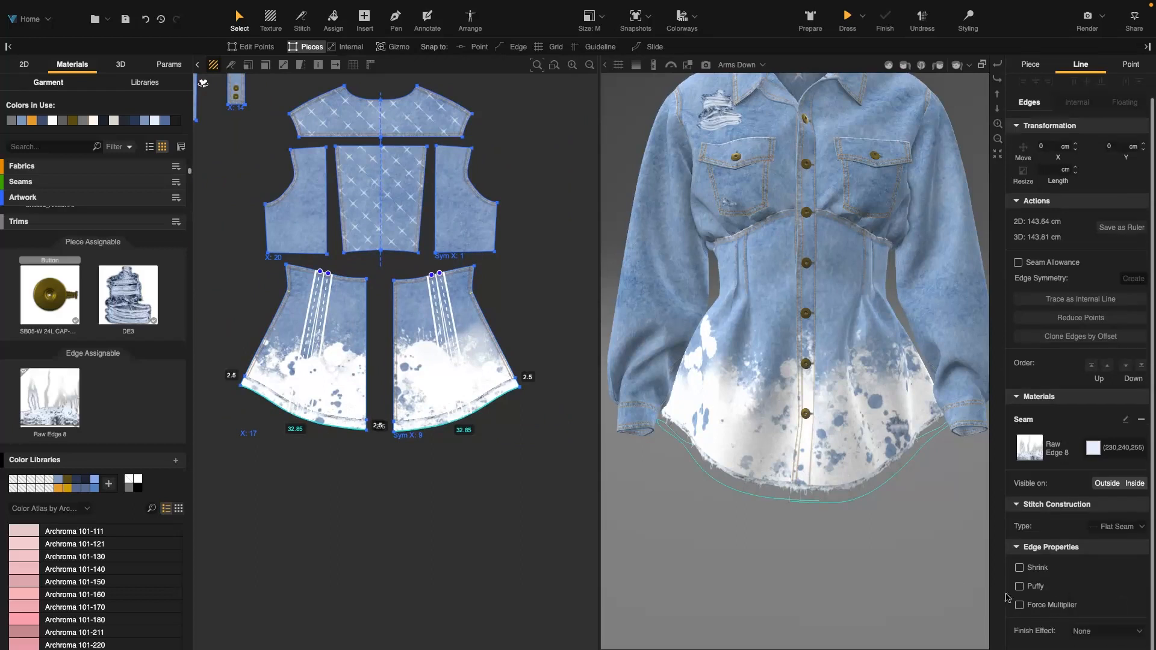
Step: Examine the frayed hem on the 3D garment up close, then bring the whole garment back into view
{"action": "left_click", "coordinate": [442, 488]}
{"action": "scroll", "coordinate": [854, 341], "scroll_direction": "down", "scroll_amount": 3}
{"action": "mouse_move", "coordinate": [846, 373]}
{"action": "left_mouse_down", "text": "alt"}
{"action": "mouse_move", "coordinate": [824, 517]}
{"action": "mouse_move", "coordinate": [839, 508]}
{"action": "mouse_move", "coordinate": [929, 537]}
{"action": "mouse_move", "coordinate": [923, 373]}
{"action": "mouse_move", "coordinate": [845, 369]}
{"action": "left_mouse_up", "text": "alt"}
{"action": "scroll", "coordinate": [839, 509], "scroll_direction": "up", "scroll_amount": 5}
{"action": "left_click_drag", "start_coordinate": [865, 451], "coordinate": [801, 460], "text": "alt"}
{"action": "left_click_drag", "start_coordinate": [924, 518], "coordinate": [783, 319], "text": "alt"}
{"action": "left_click", "coordinate": [997, 155]}
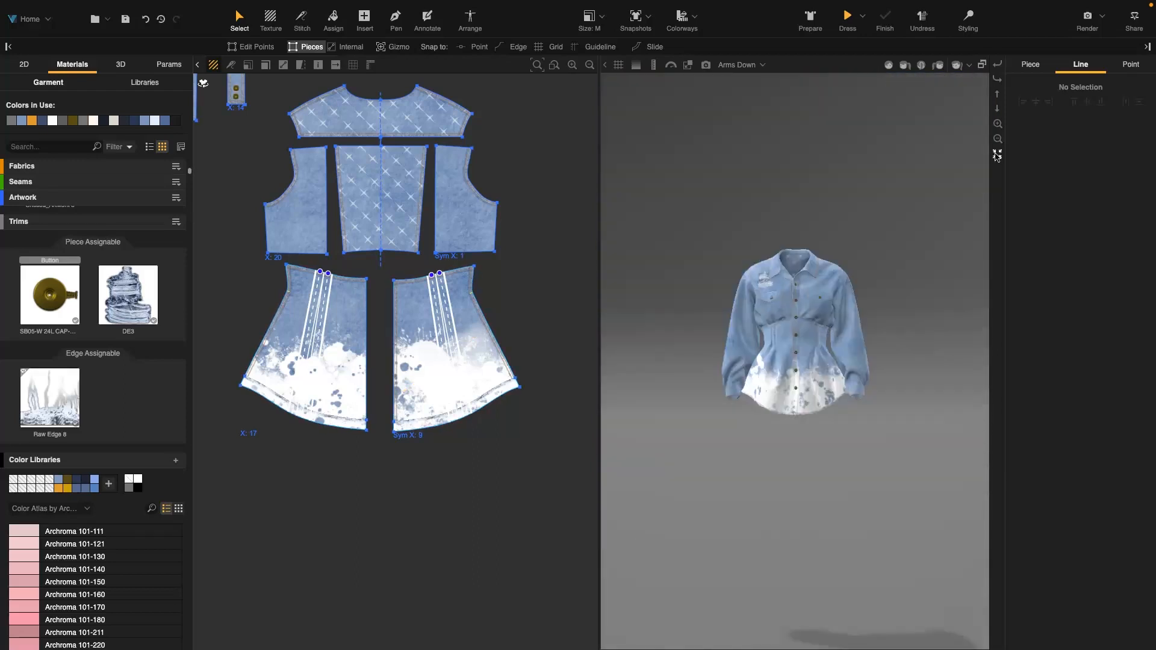
Step: Raise the button placket's 2.75 cm bottom edge to the top of the order, then clear the selection
{"action": "scroll", "coordinate": [769, 325], "scroll_direction": "up", "scroll_amount": 5}
{"action": "scroll", "coordinate": [772, 114], "scroll_direction": "up", "scroll_amount": 1}
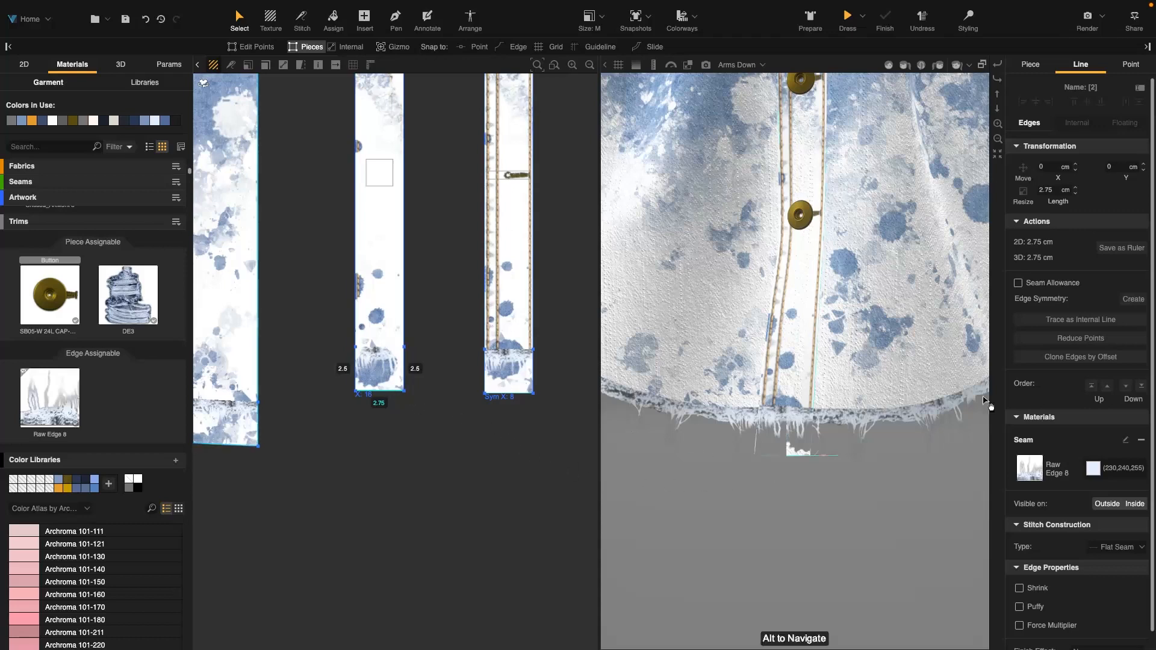
{"action": "left_click", "coordinate": [1094, 390]}
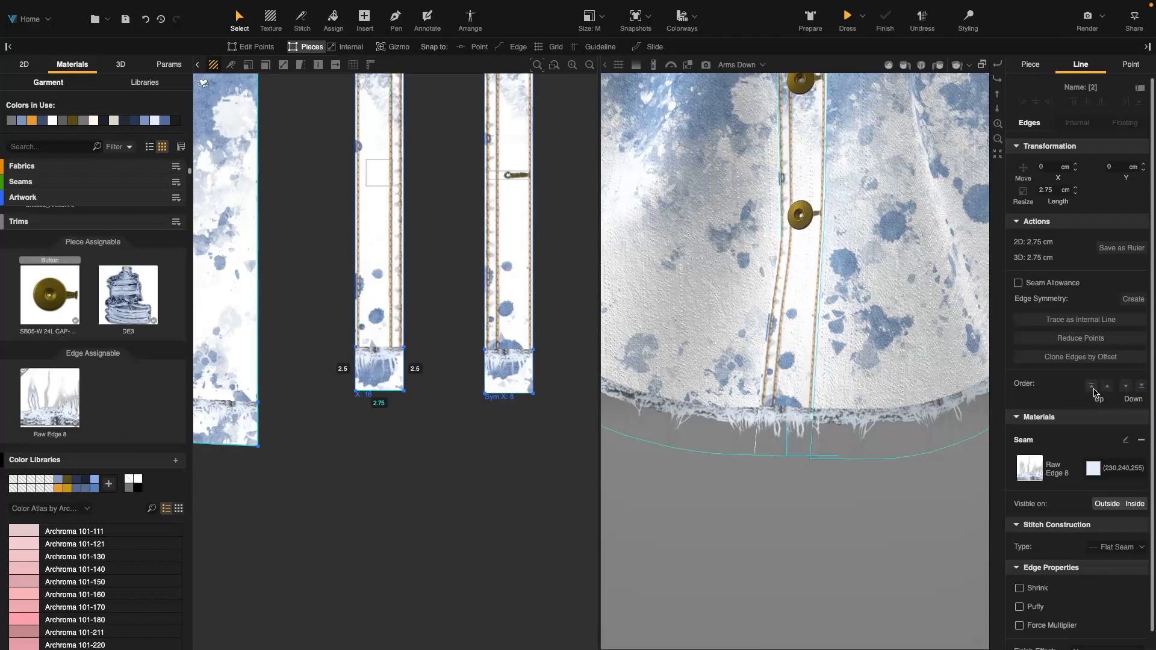
{"action": "left_click", "coordinate": [346, 473]}
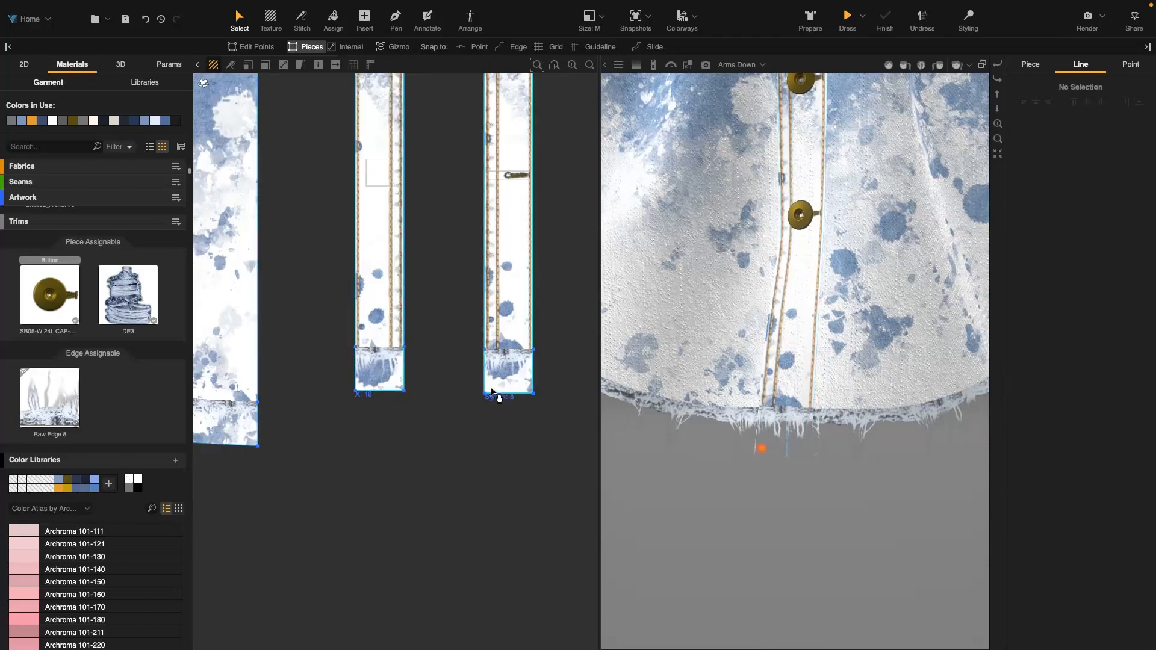
{"action": "left_click", "coordinate": [769, 457]}
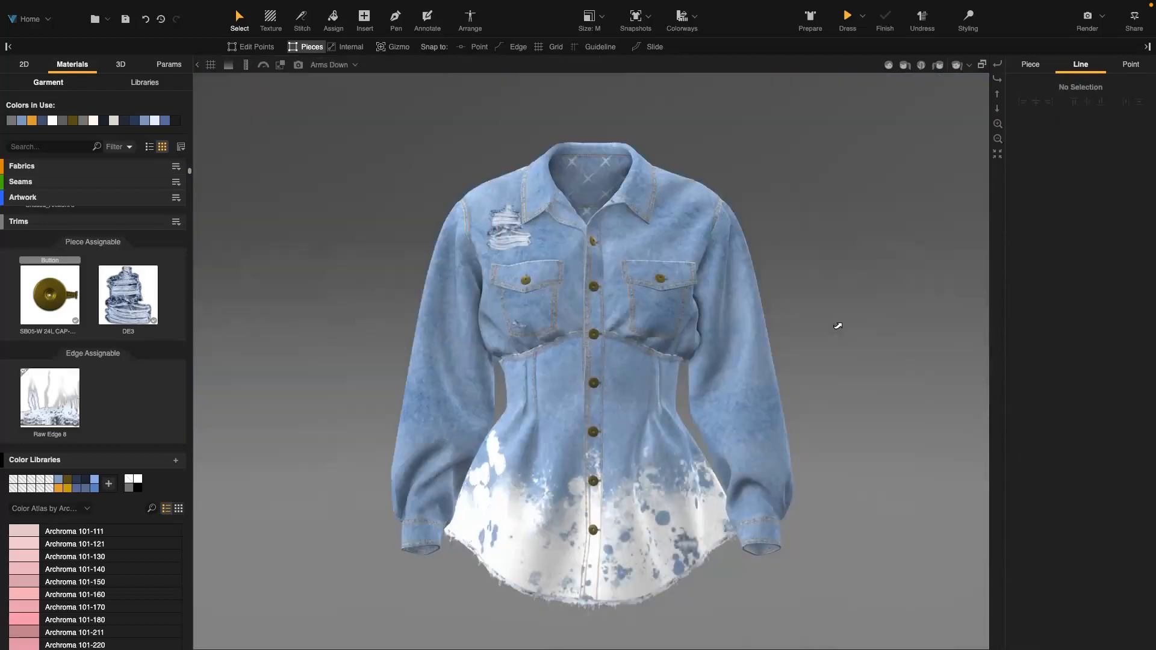